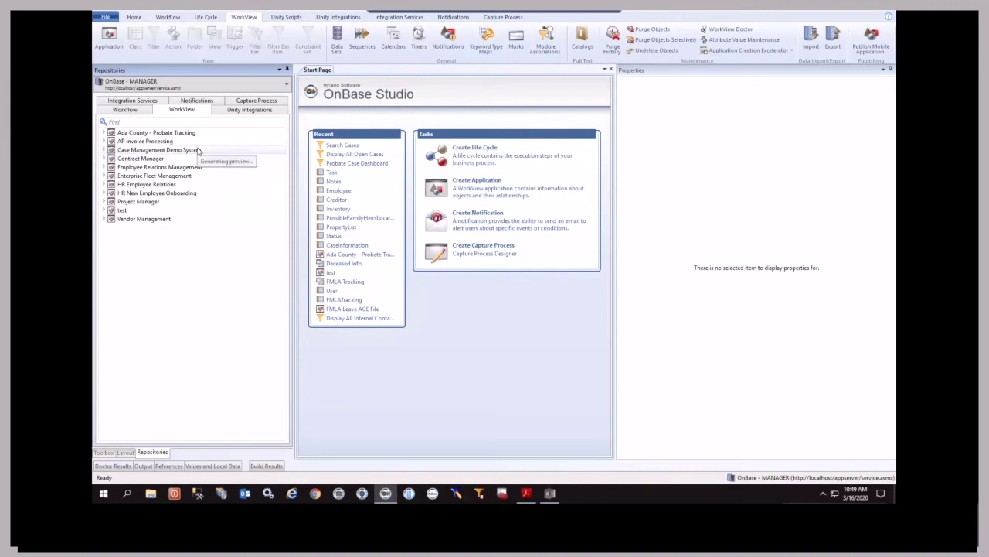
Generate an ACE template for WorkView and save it as ACETemplate.xlsx in Documents, replacing the existing file.
click(126, 110)
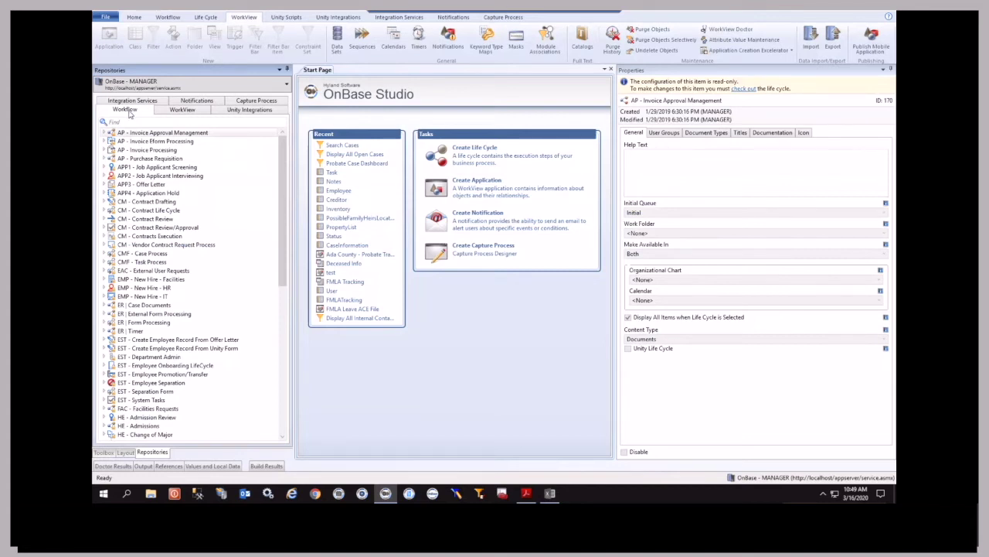
click(184, 109)
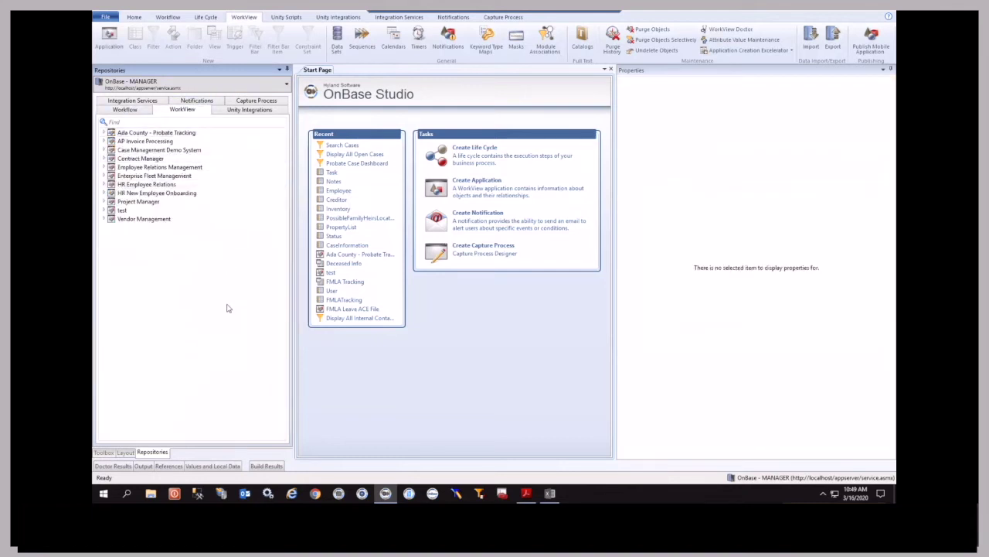
click(788, 52)
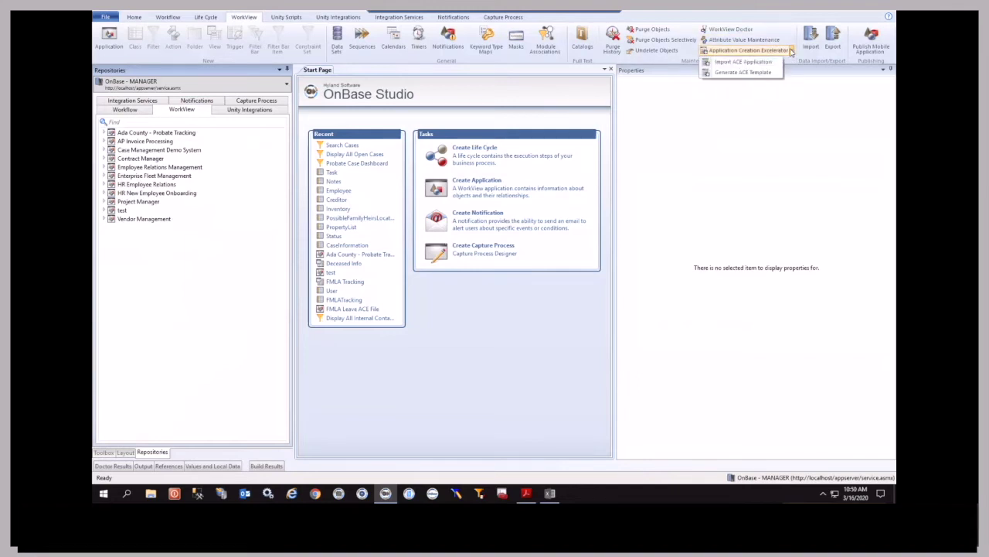
click(743, 73)
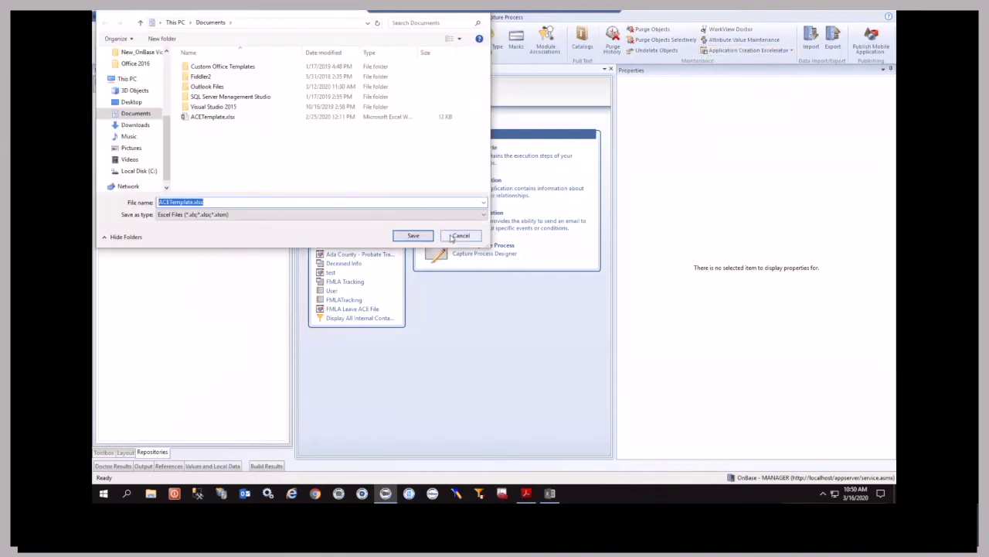
click(413, 235)
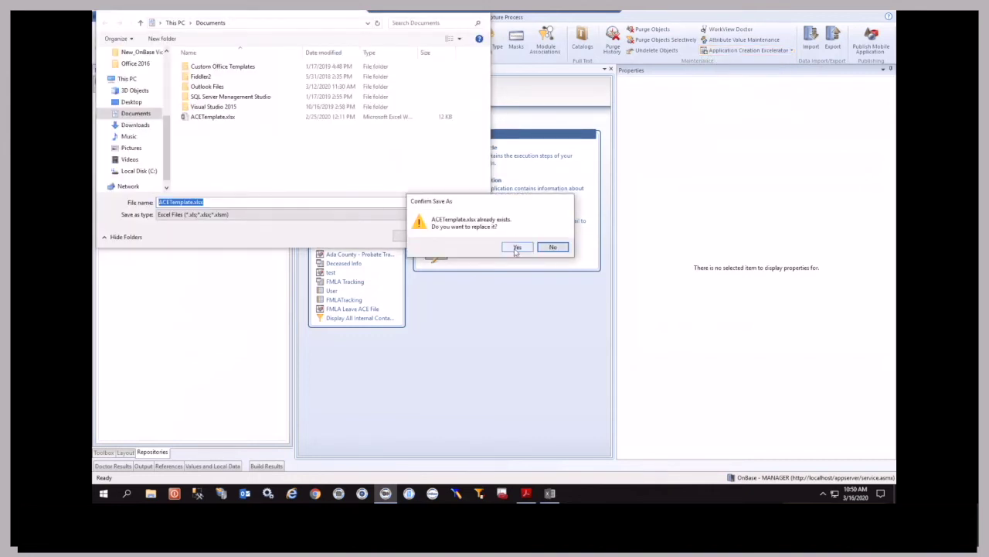
click(516, 248)
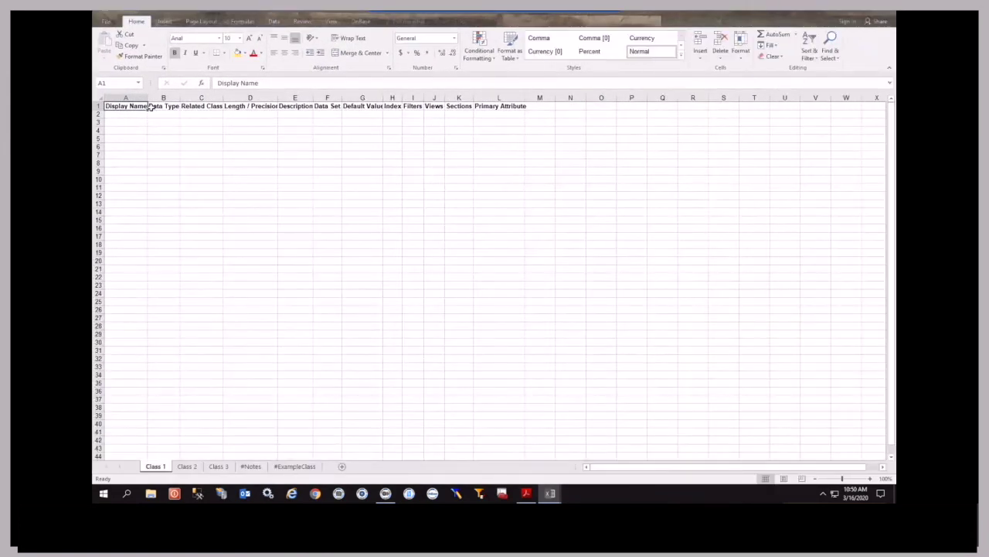
Fit the Display Name column to its heading and look through the Class 1, Class 2, Class 3 and #Notes sheets.
double_click(146, 94)
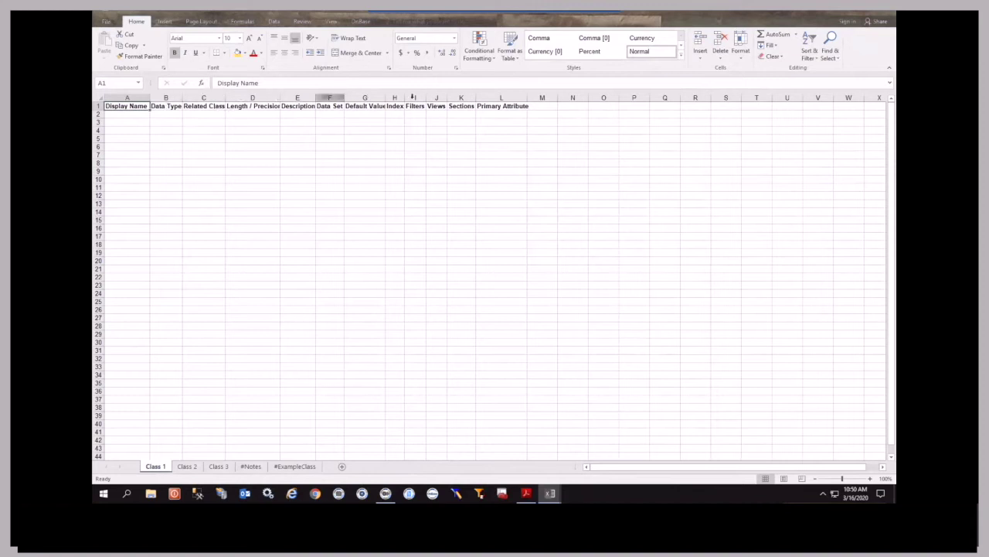
click(193, 468)
click(218, 466)
click(155, 467)
click(187, 466)
click(217, 467)
click(252, 466)
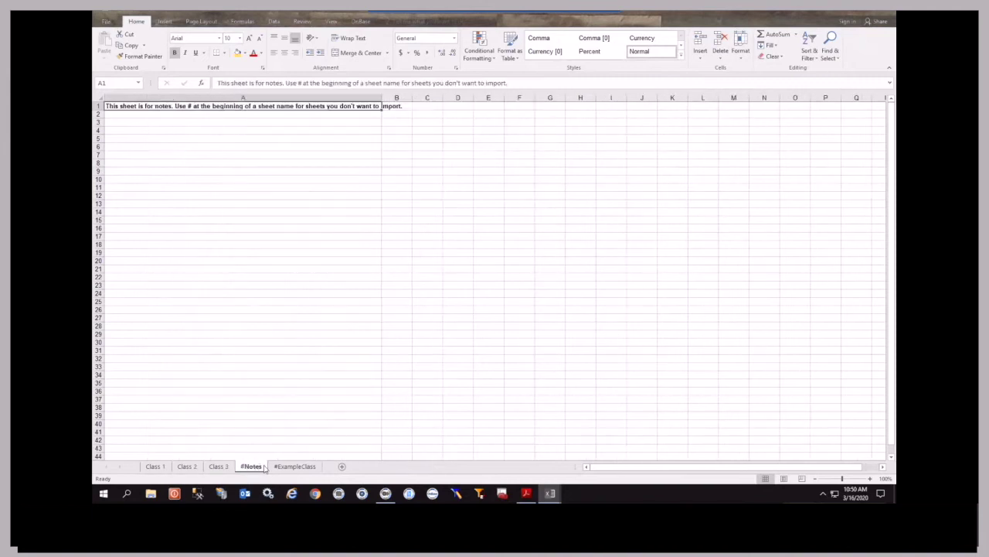
Examine the sample attributes, data set and default value on the #ExampleClass sheet, and close the template without saving.
click(291, 467)
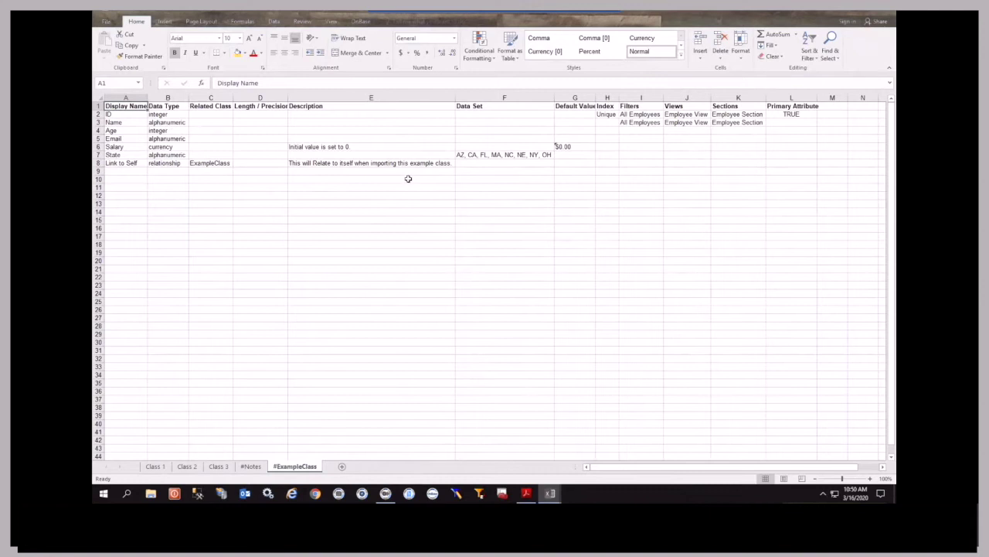
click(538, 153)
drag(576, 147, 576, 139)
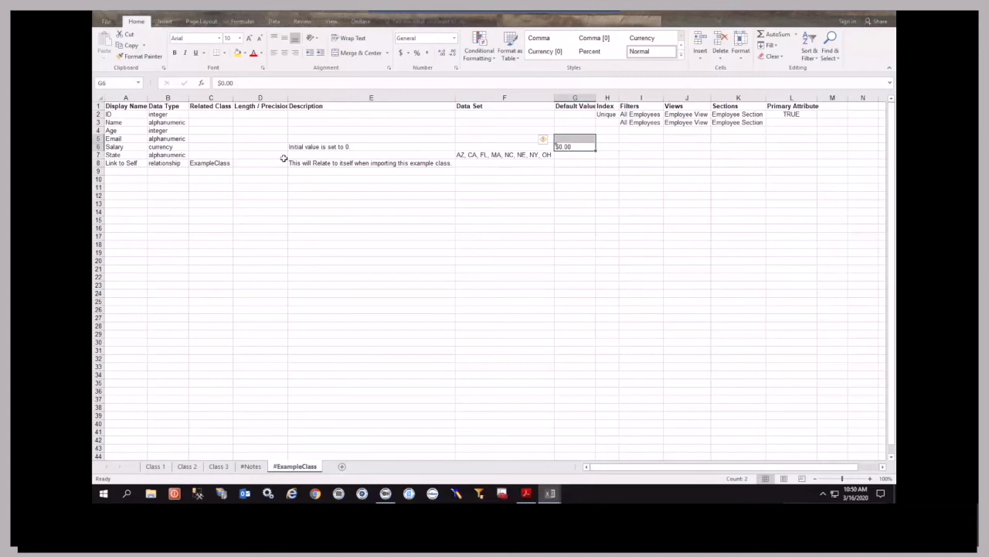
key(ctrl+w)
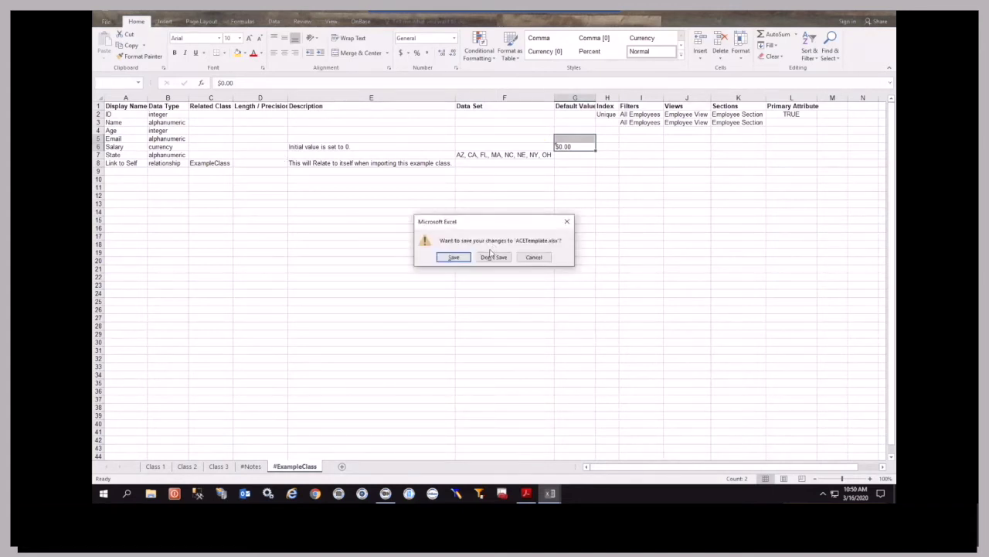
click(495, 256)
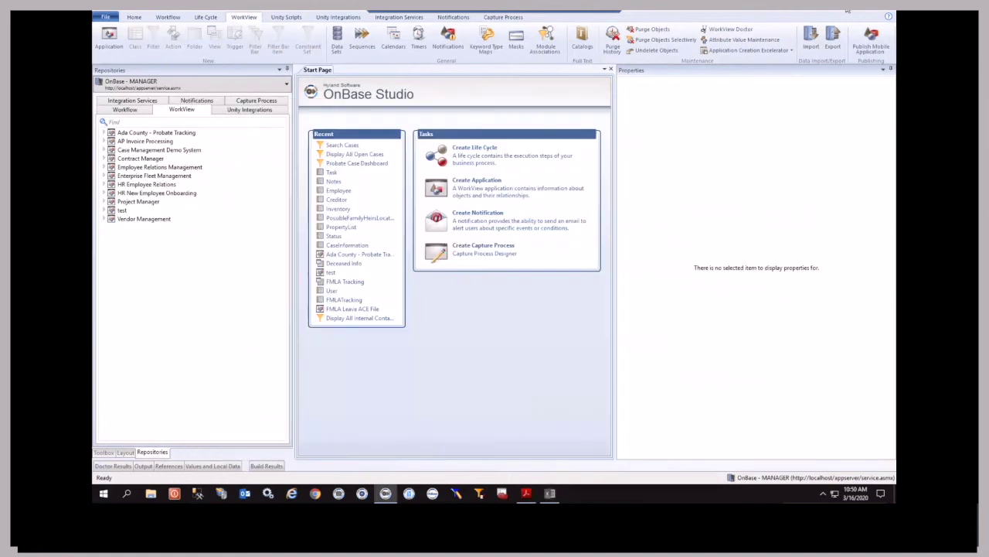
Switch to the Estate Tracking Spreadsheet in Excel and maximize its window.
click(848, 11)
drag(642, 108, 619, 59)
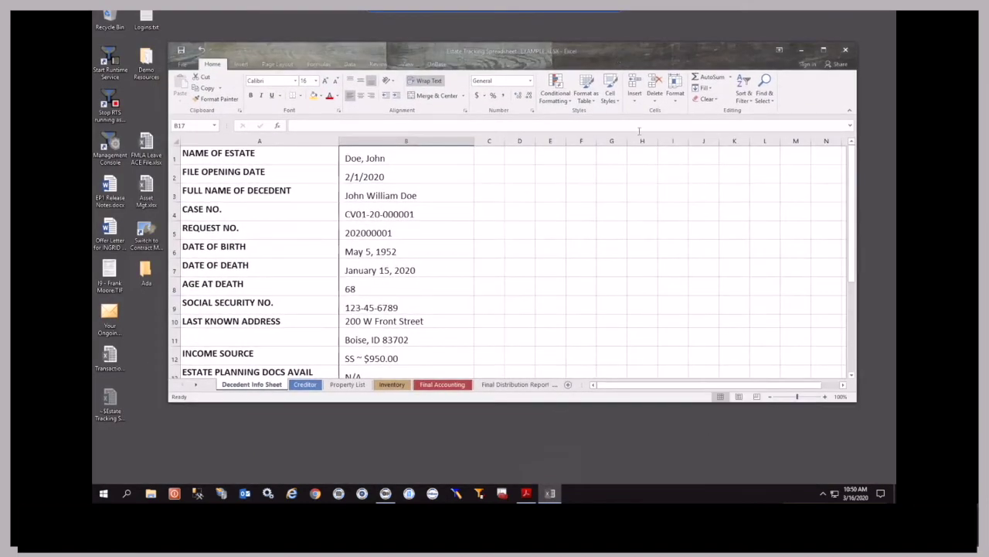
click(824, 50)
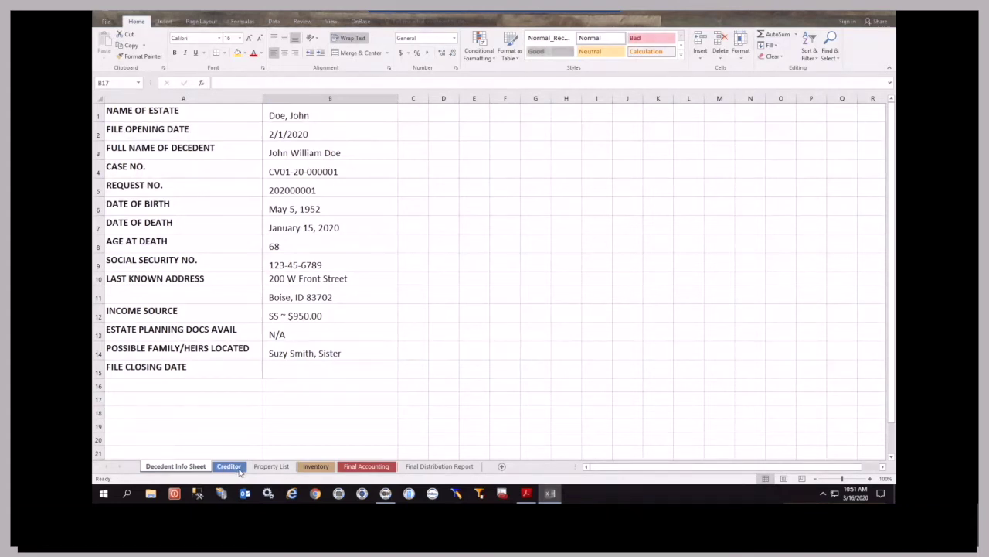
Review the Creditor, Property List, Inventory, Final Accounting and Final Distribution Report sheets of the estate workbook.
click(230, 467)
click(272, 467)
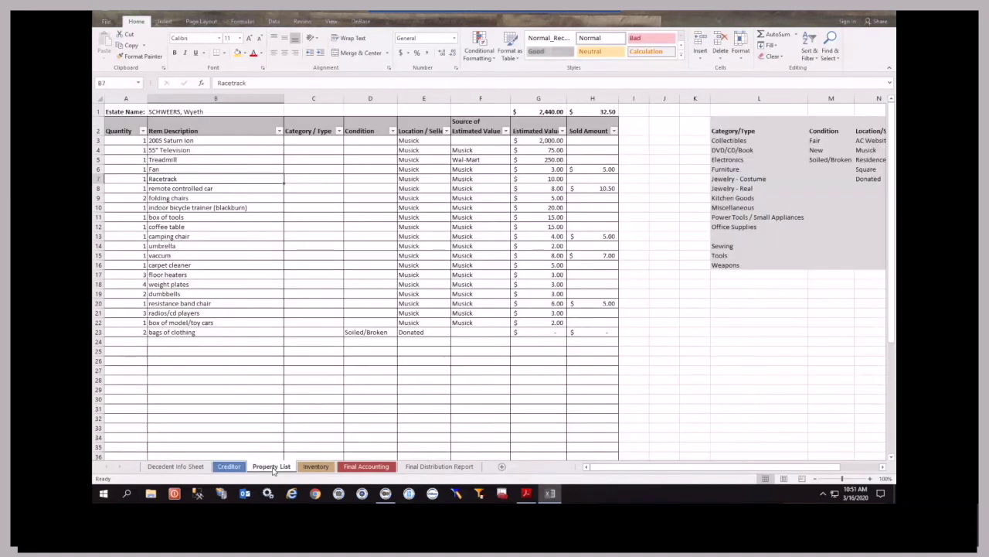
click(316, 467)
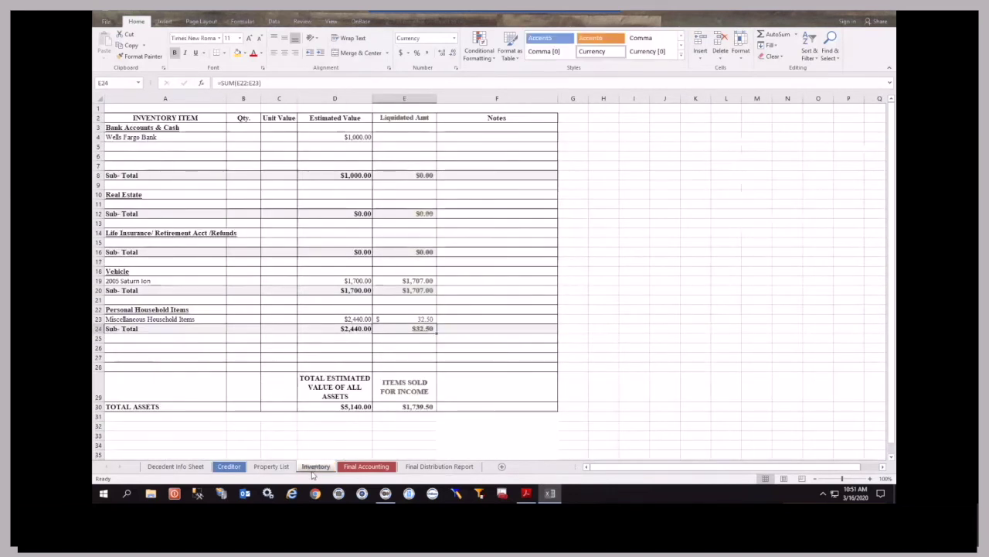
click(377, 468)
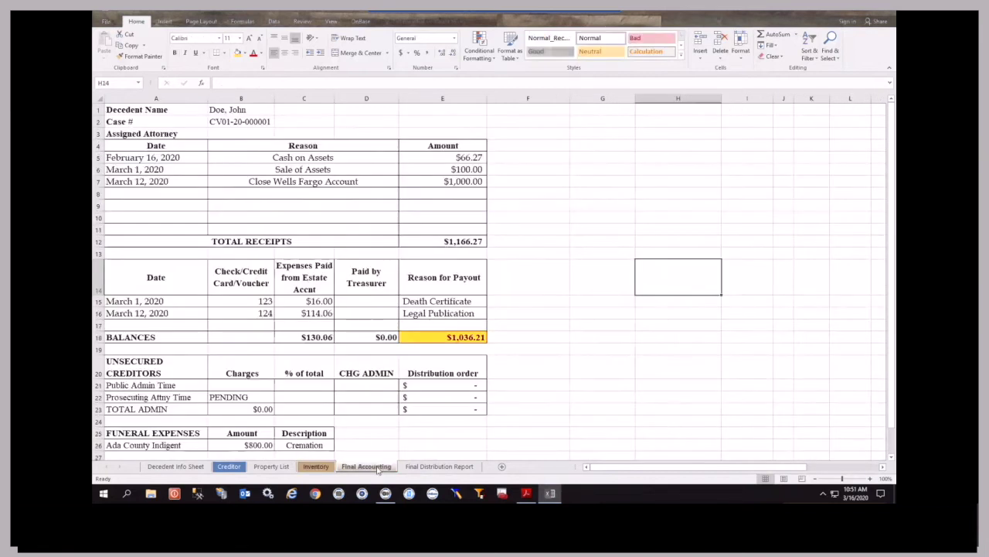
click(437, 467)
click(371, 469)
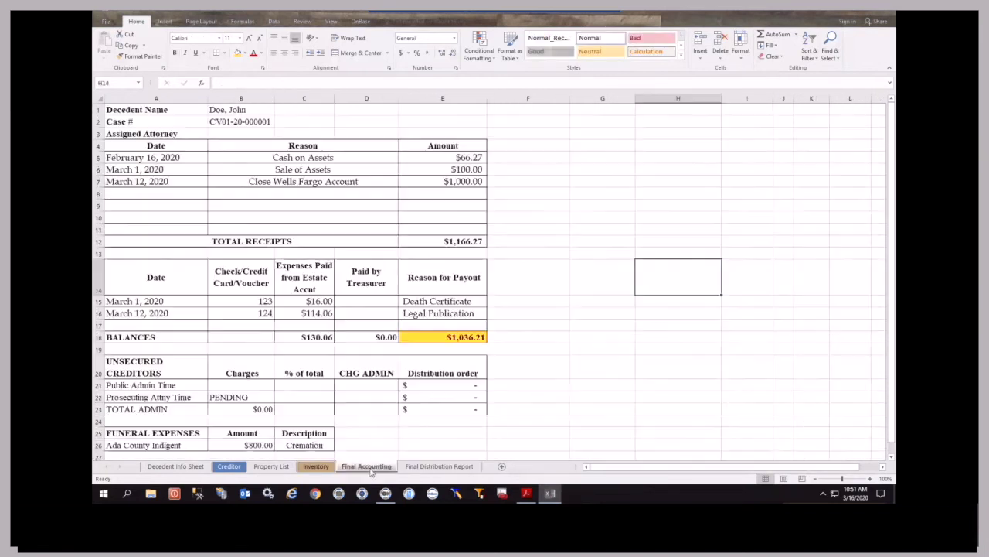
click(426, 468)
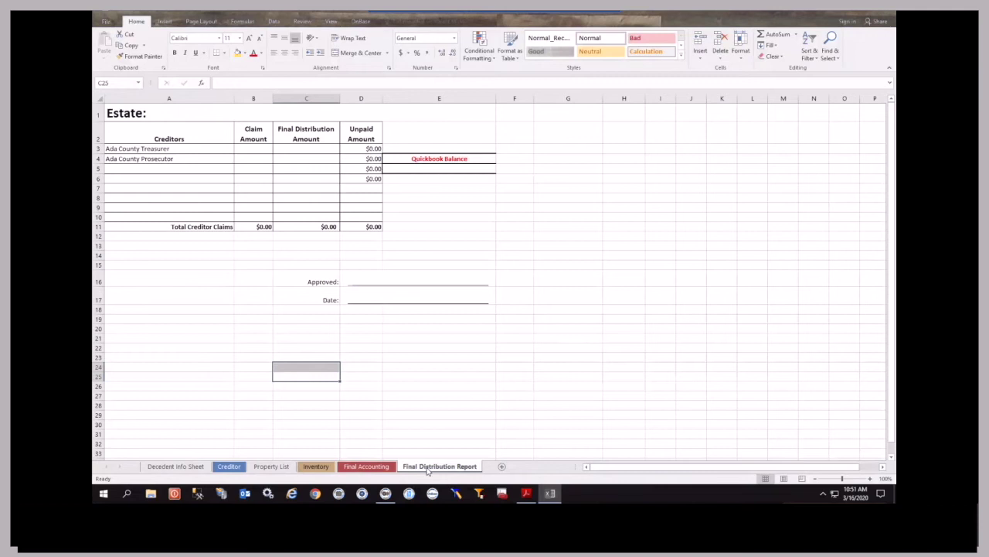
Compare the Final Accounting sheet with the Final Distribution Report, read through its sections, and return to the Decedent Info Sheet.
click(360, 468)
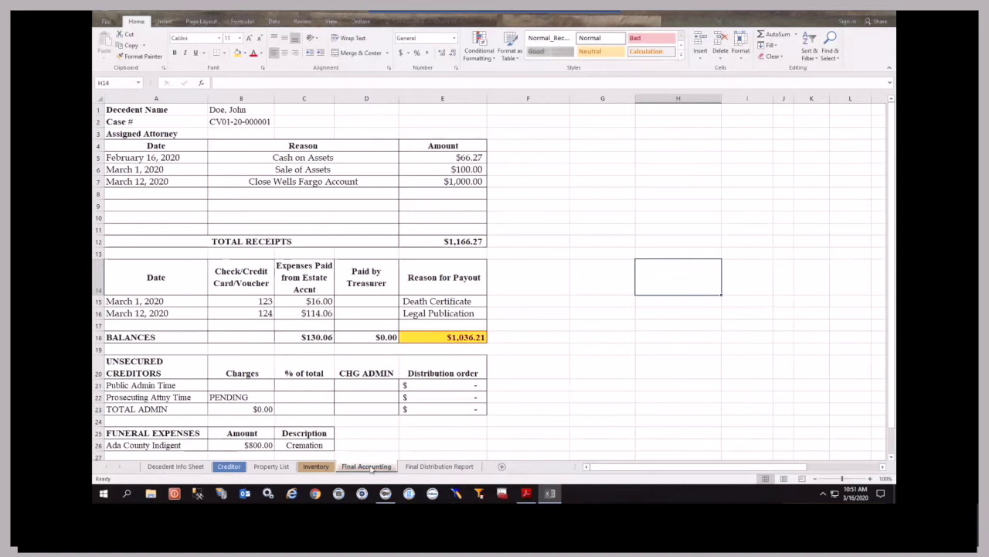
click(439, 467)
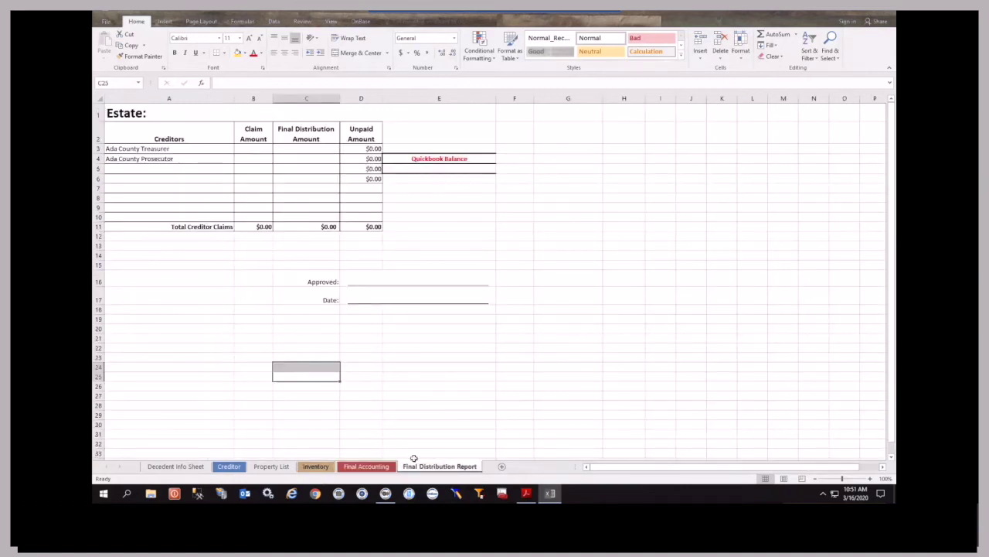
click(368, 467)
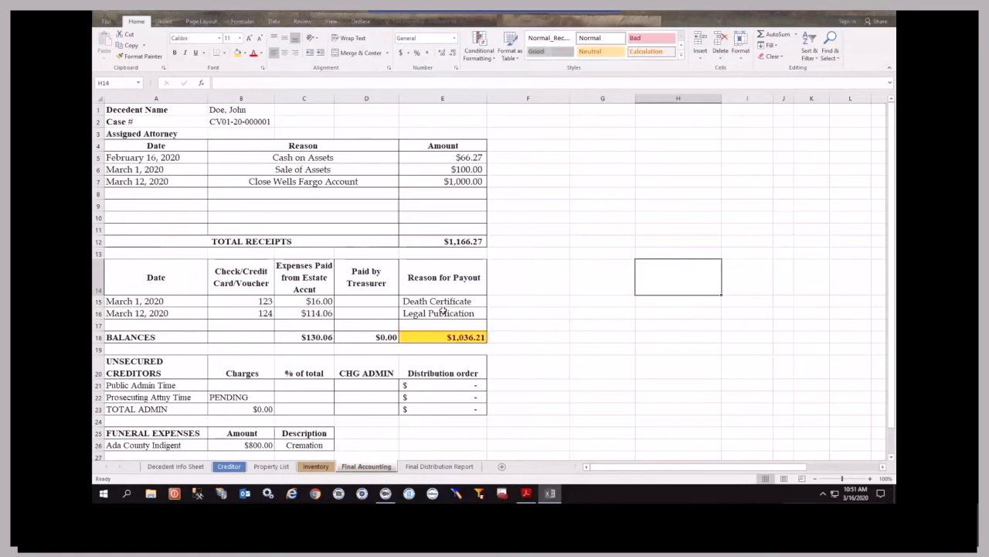
scroll(447, 305, down, 2)
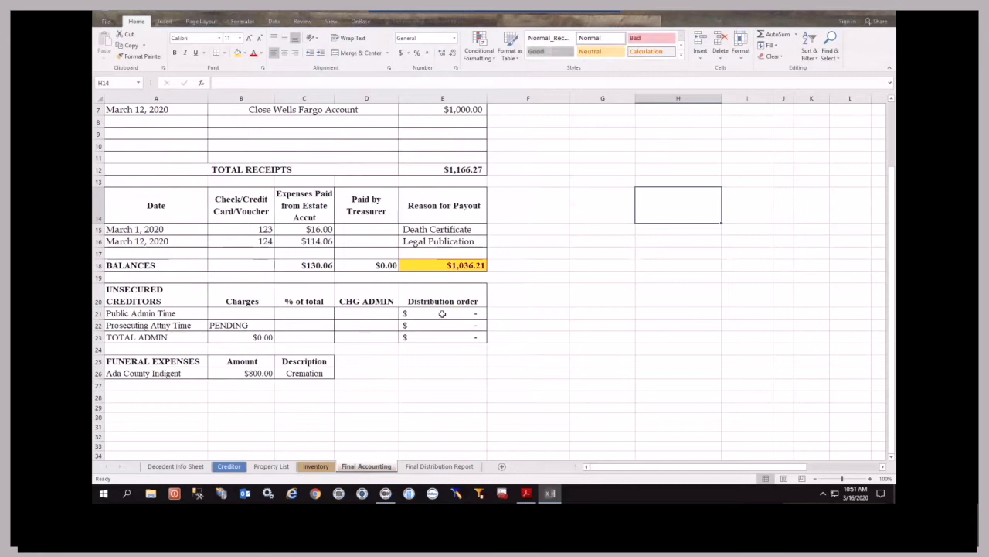
scroll(442, 313, up, 2)
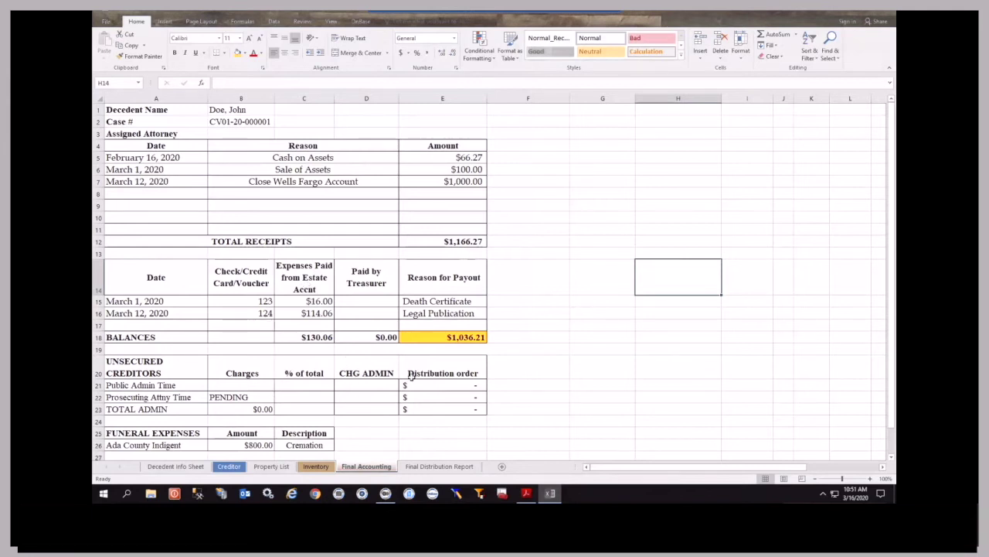
scroll(412, 376, down, 4)
click(203, 467)
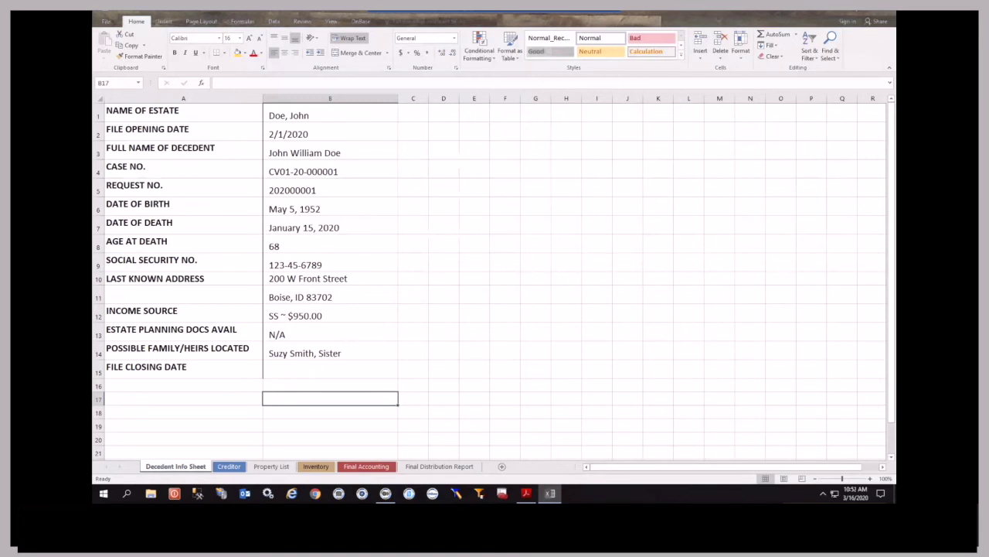
Open Probate Tracking.xlsx from the desktop and examine the State and Estate Planning Docs Available data sets on the Case Information sheet.
key(super+d)
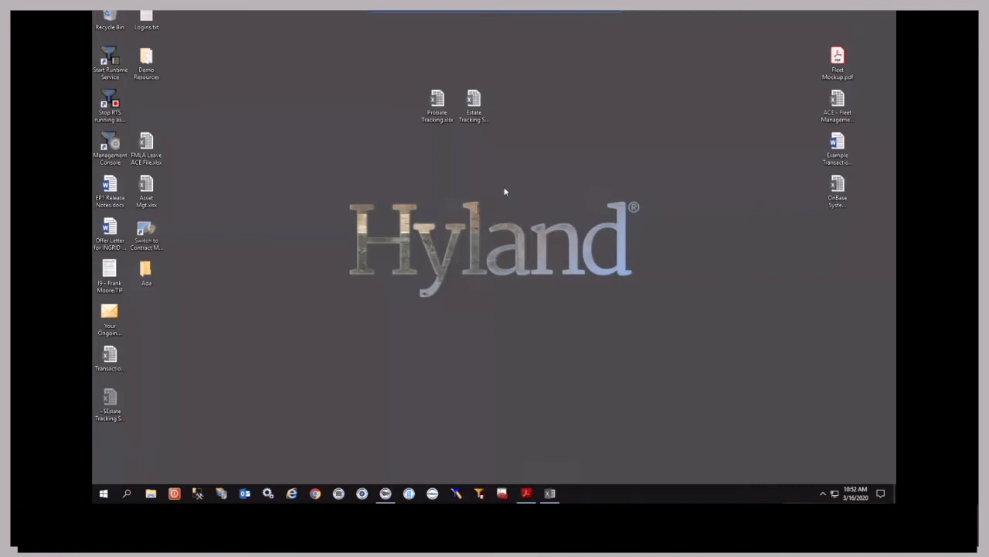
double_click(437, 107)
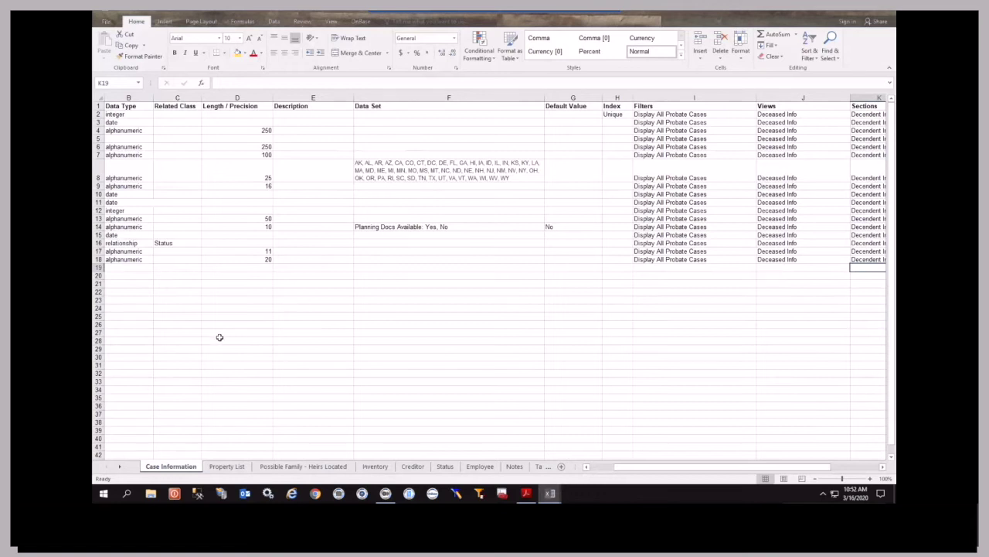
click(173, 455)
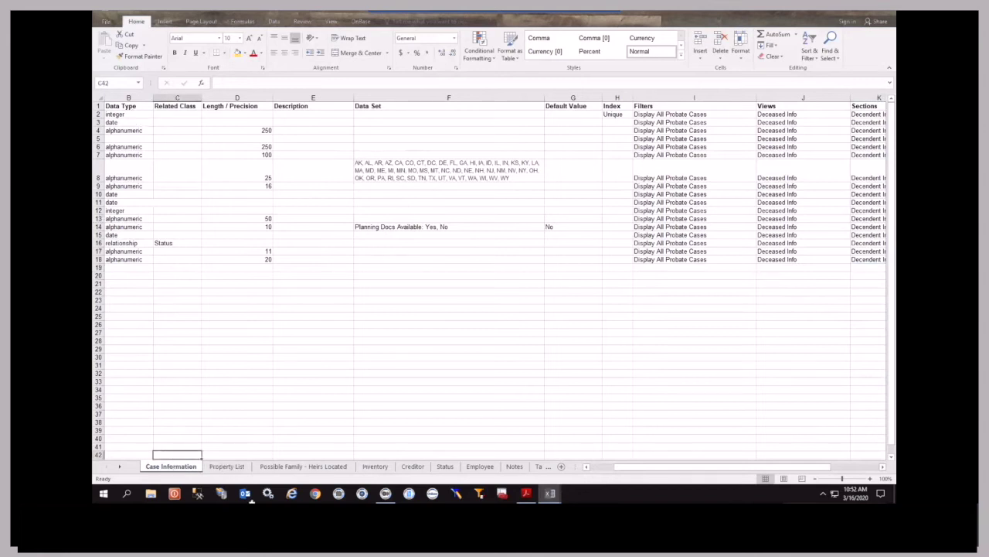
drag(626, 467, 602, 466)
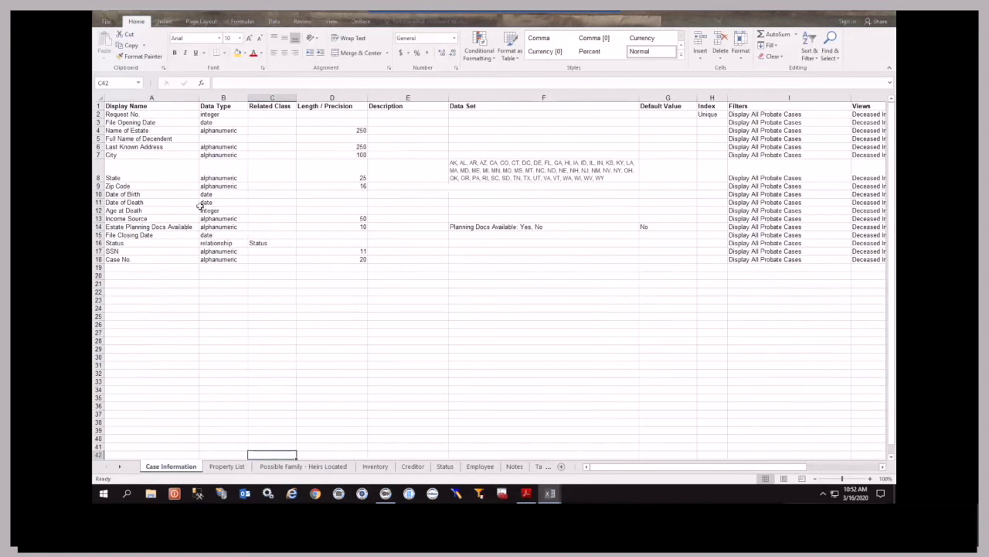
click(518, 176)
click(514, 225)
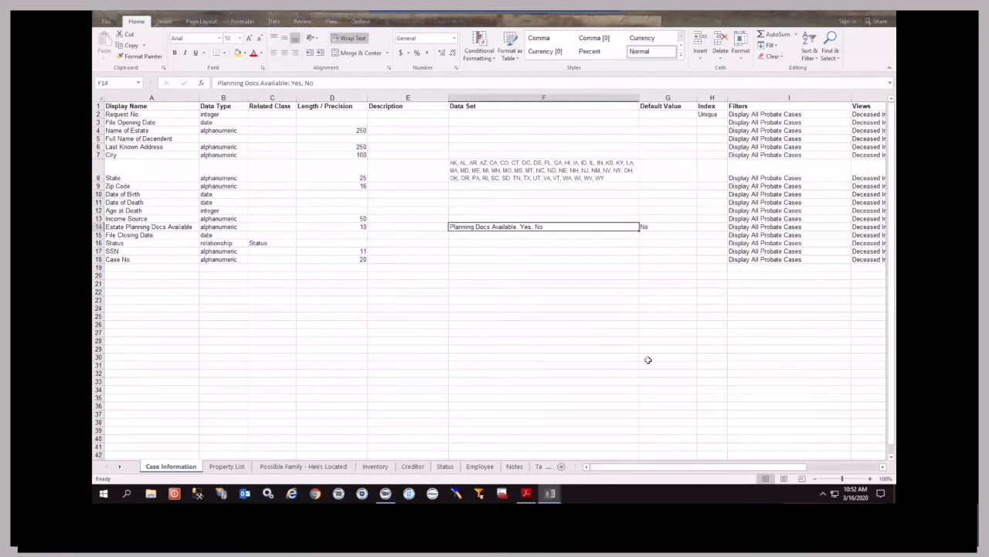
Examine the Property List data sets, and review the Possible Family - Heirs Located, Inventory, Creditor and Status class sheets.
click(224, 466)
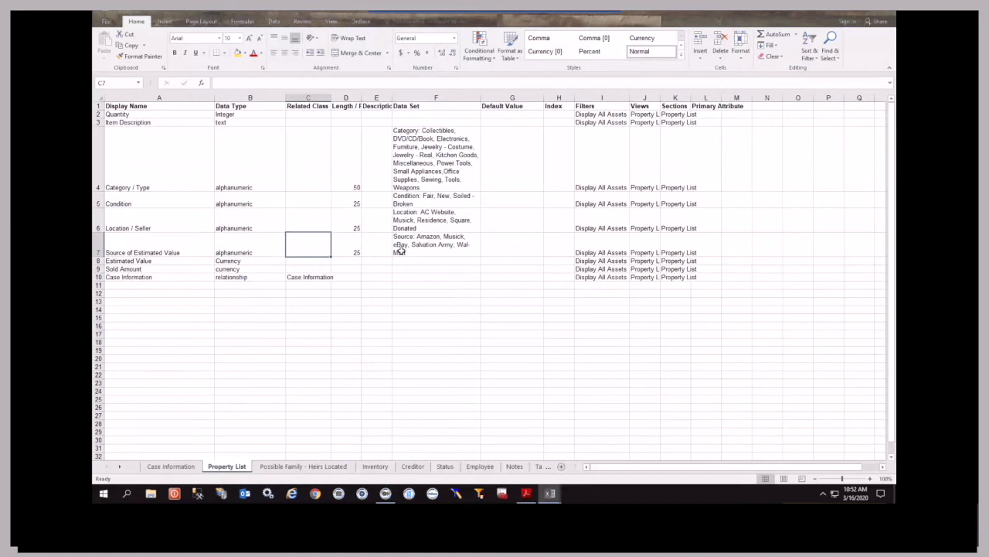
click(430, 161)
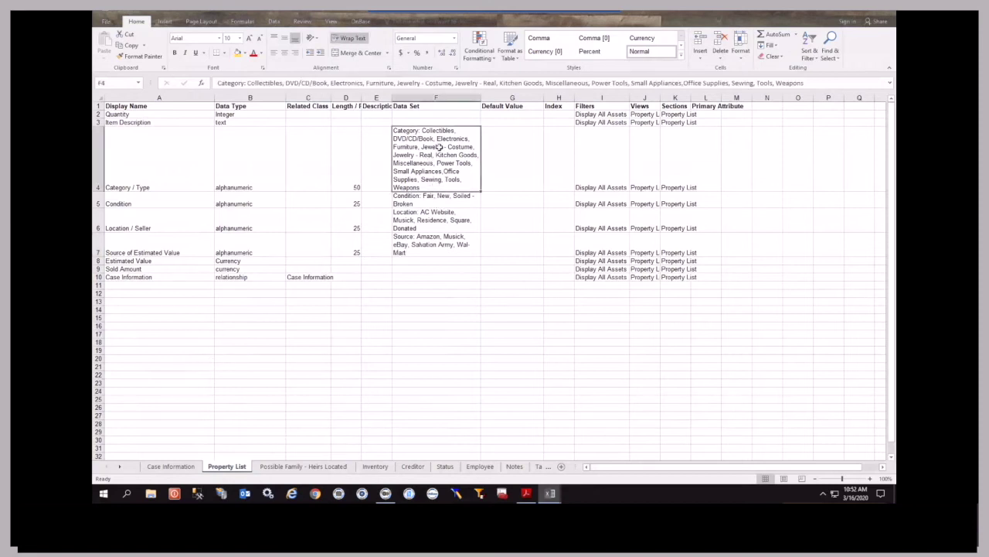
click(447, 247)
click(316, 467)
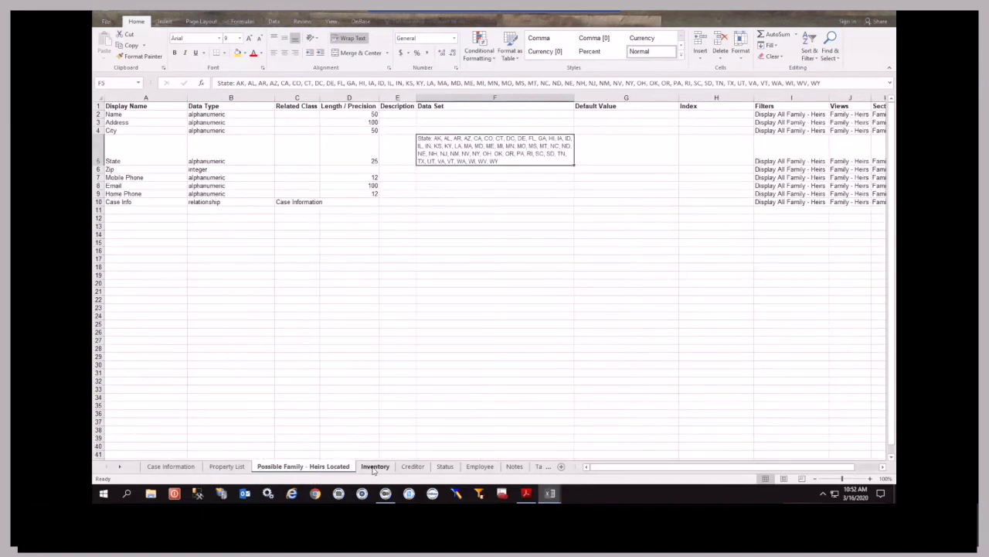
click(375, 467)
click(412, 467)
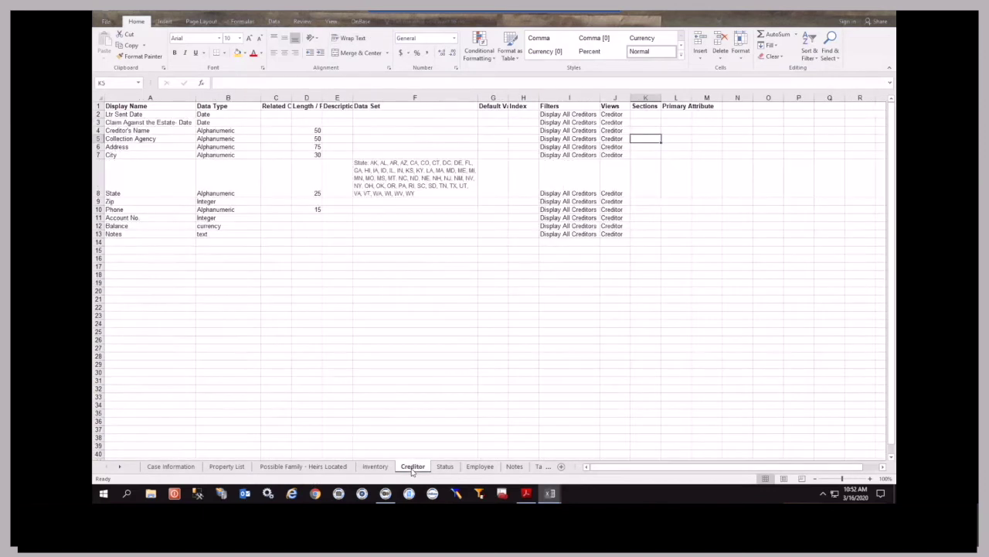
click(446, 467)
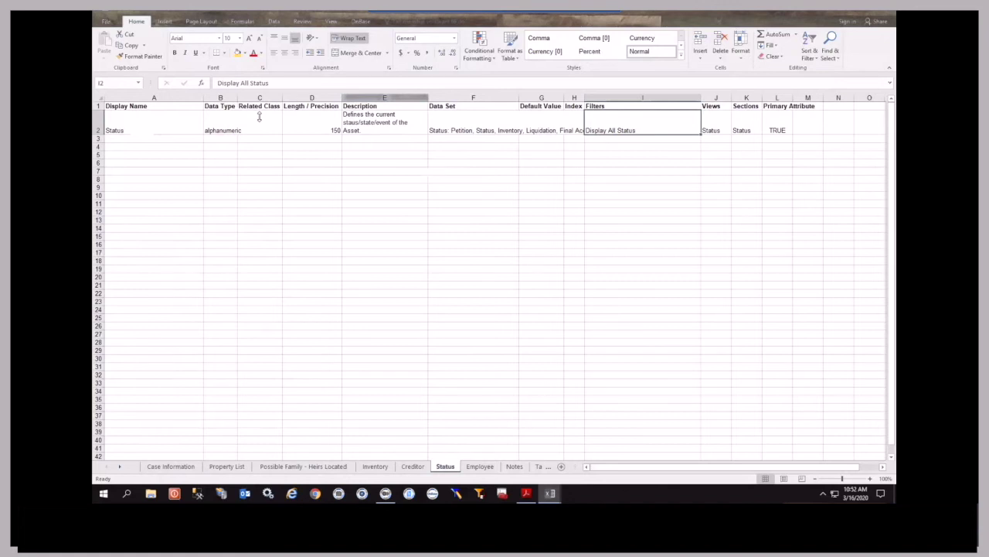
Review the attributes, data types, related classes and filters on the Task and Notes class sheets.
click(539, 466)
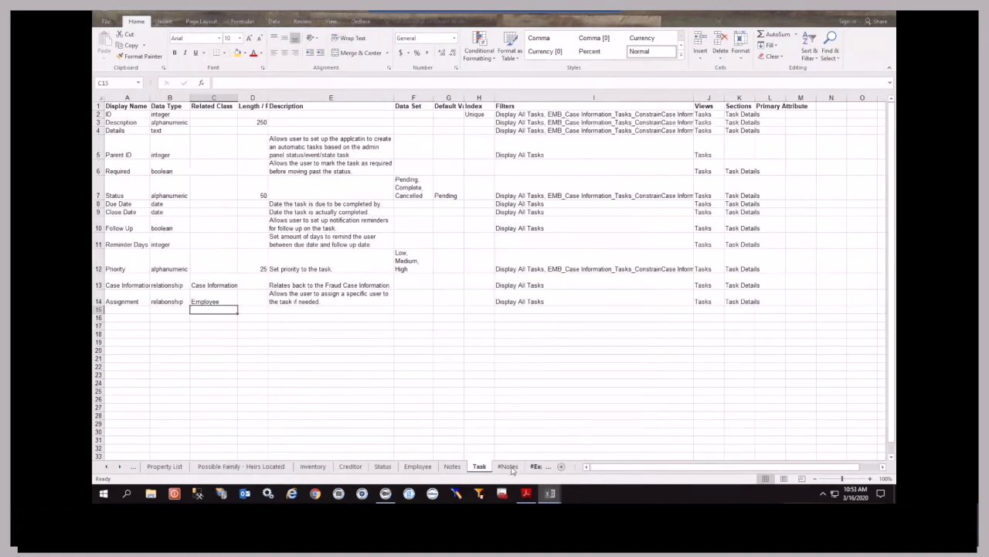
click(453, 467)
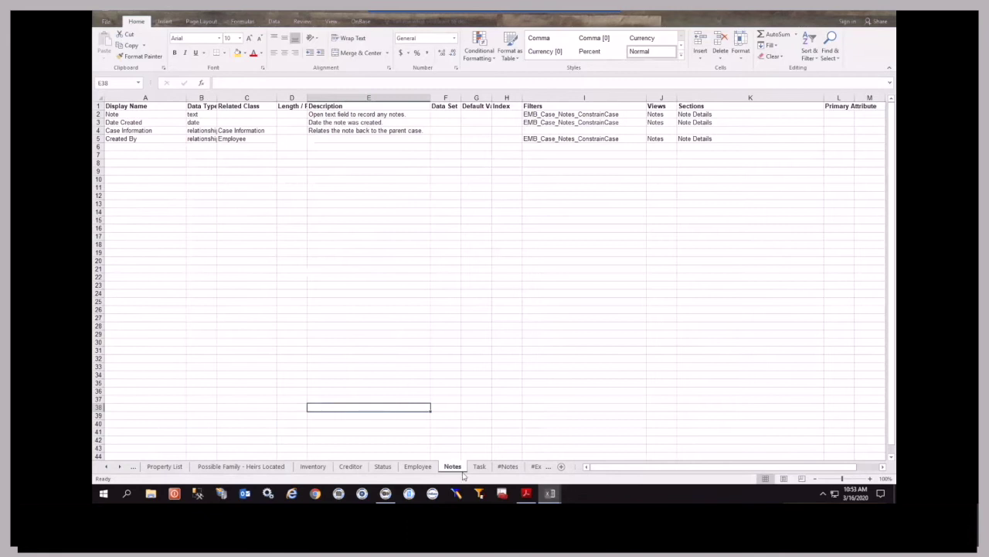
click(479, 467)
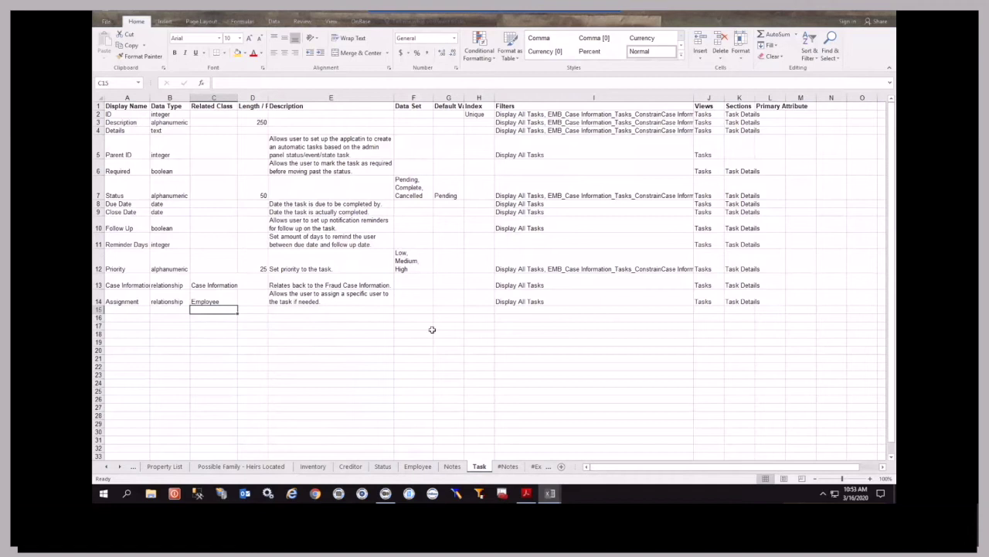
click(451, 466)
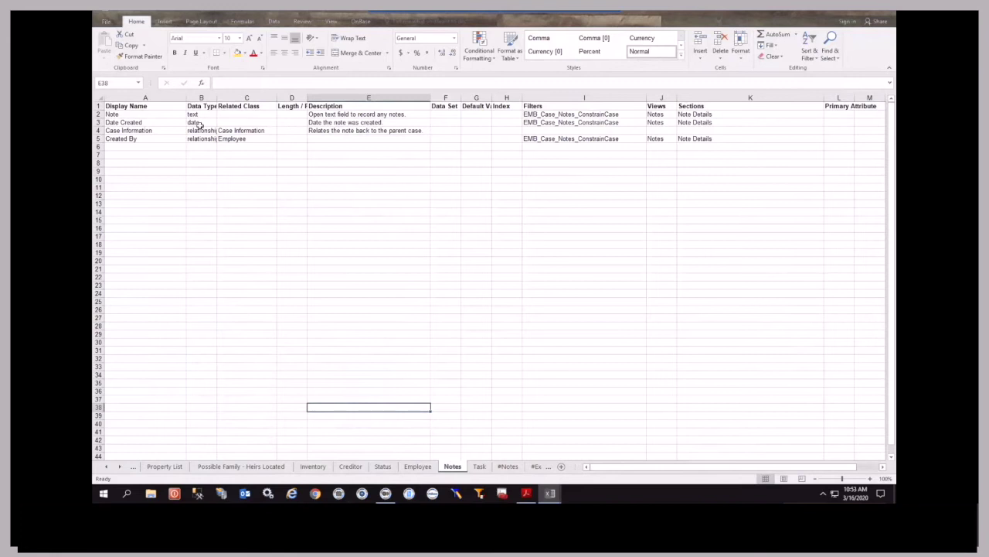
click(293, 246)
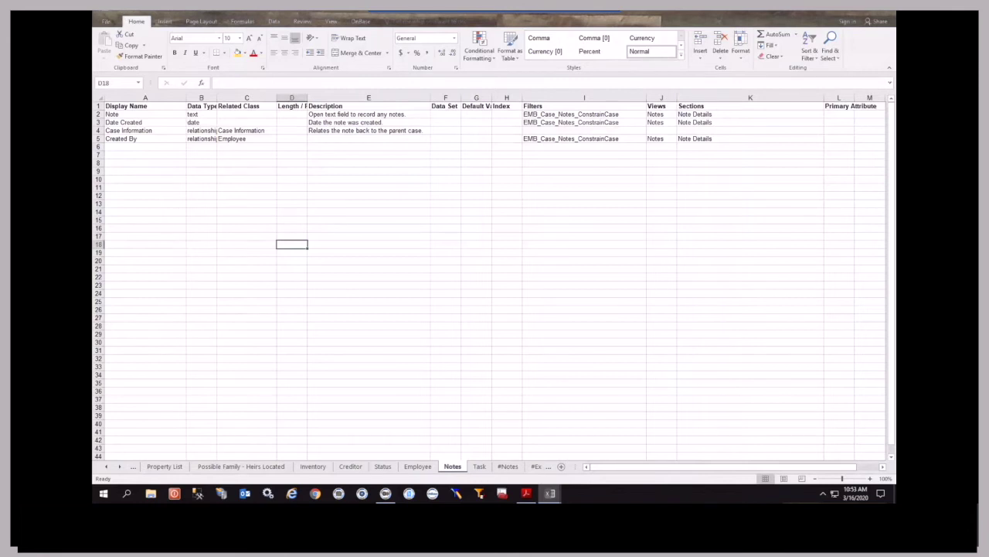
Close the Probate Tracking workbook, minimize the estate tracking workbook and switch to OnBase Studio.
click(889, 12)
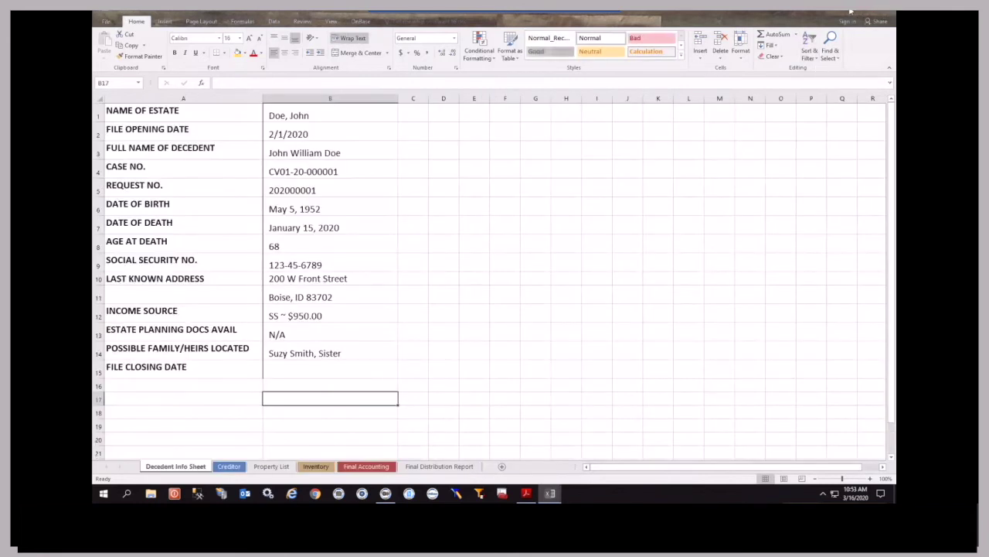
click(889, 12)
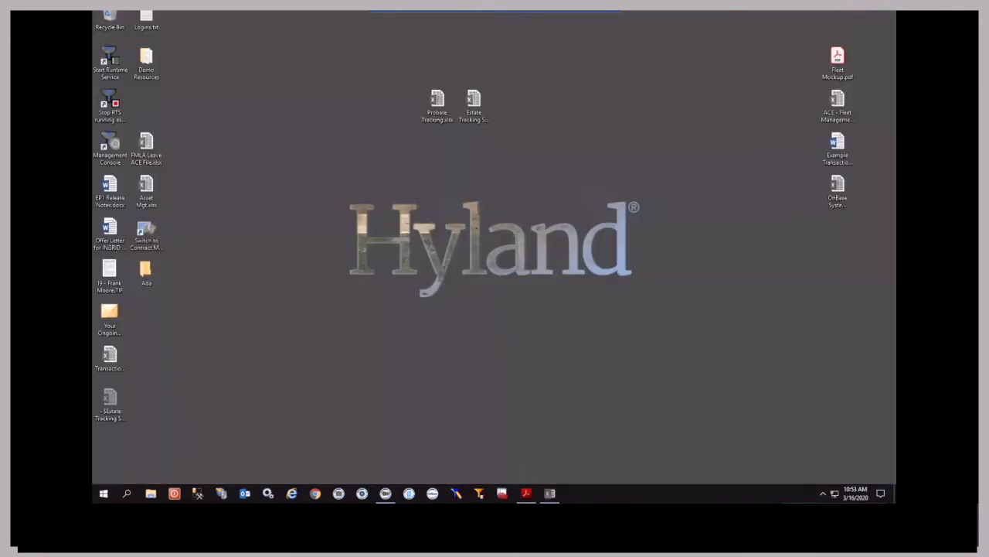
click(388, 494)
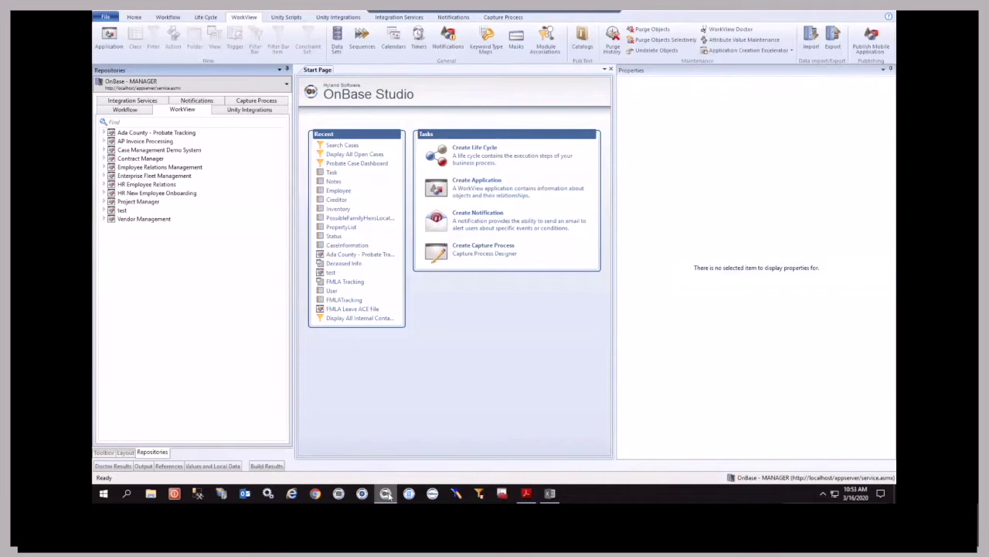
click(791, 51)
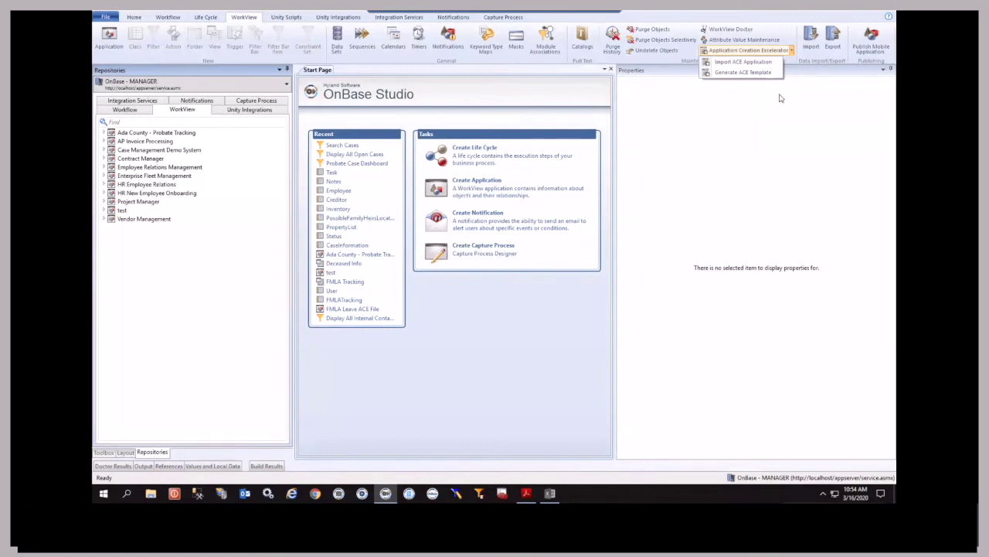
click(634, 153)
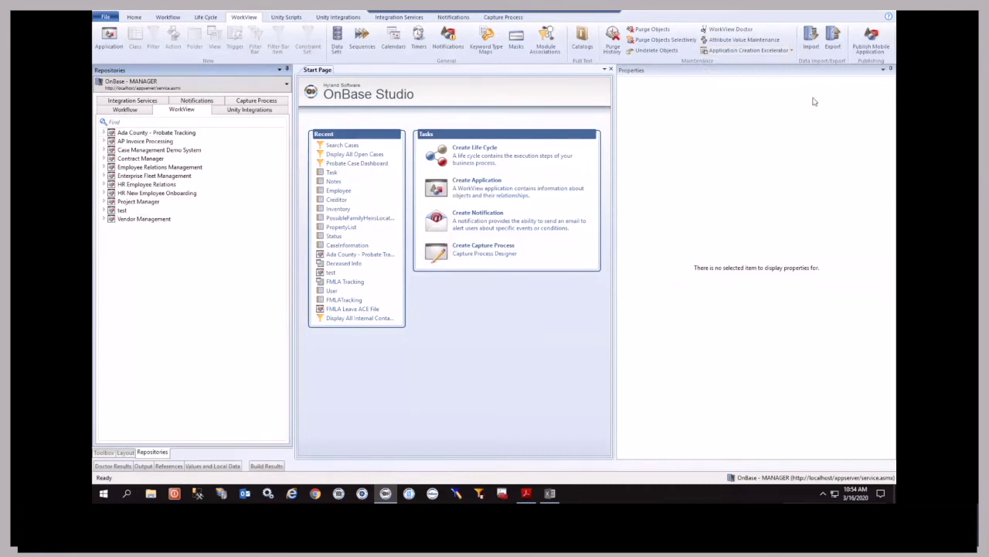
click(790, 51)
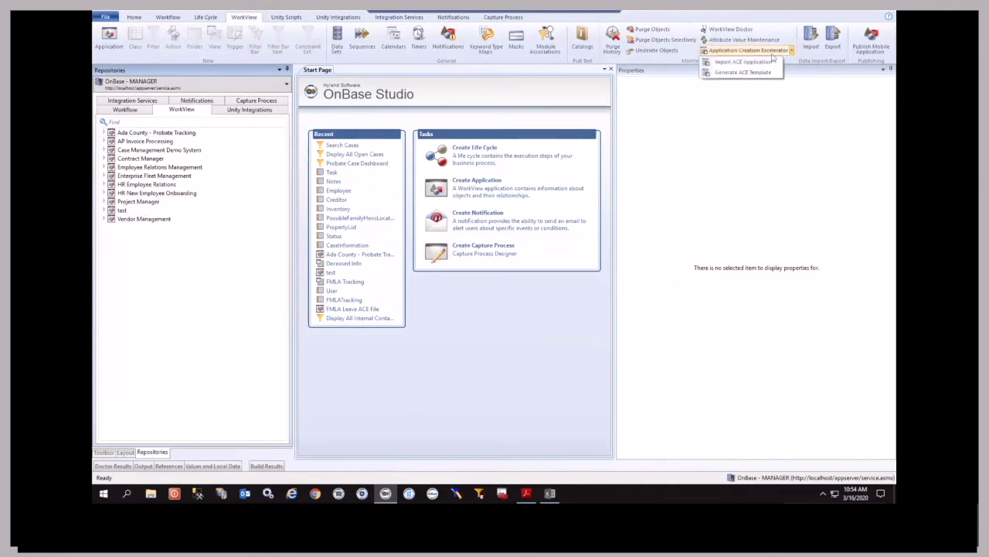
click(757, 62)
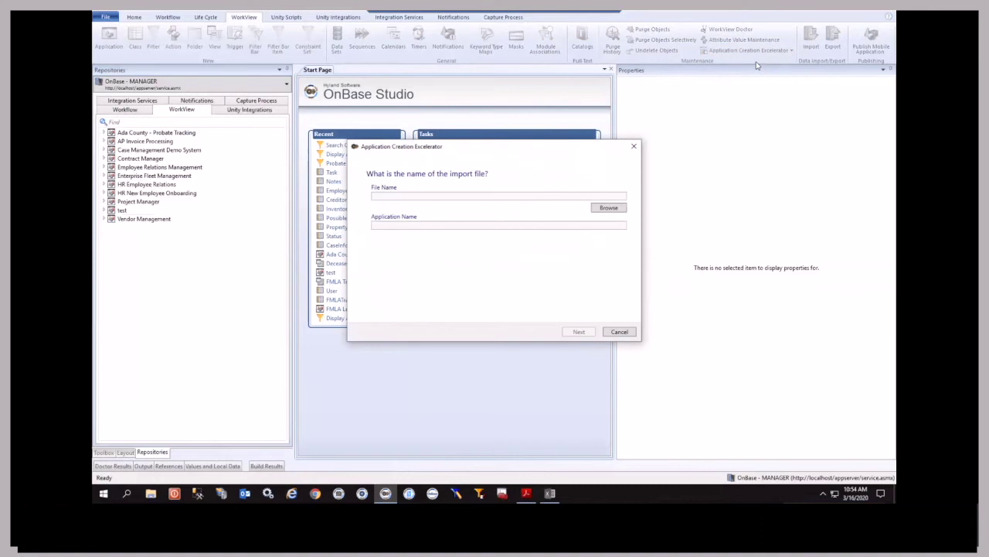
click(609, 207)
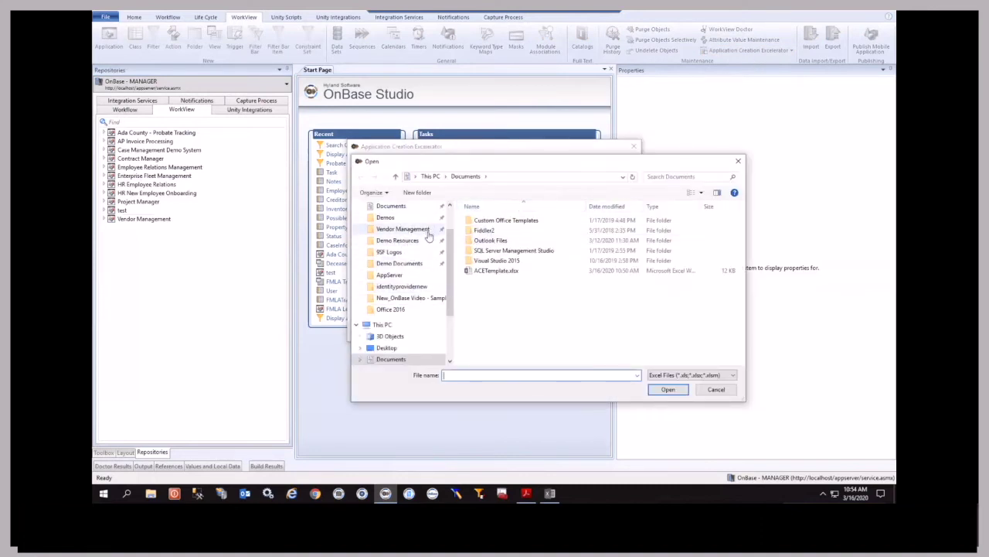
scroll(402, 224, up, 2)
click(390, 225)
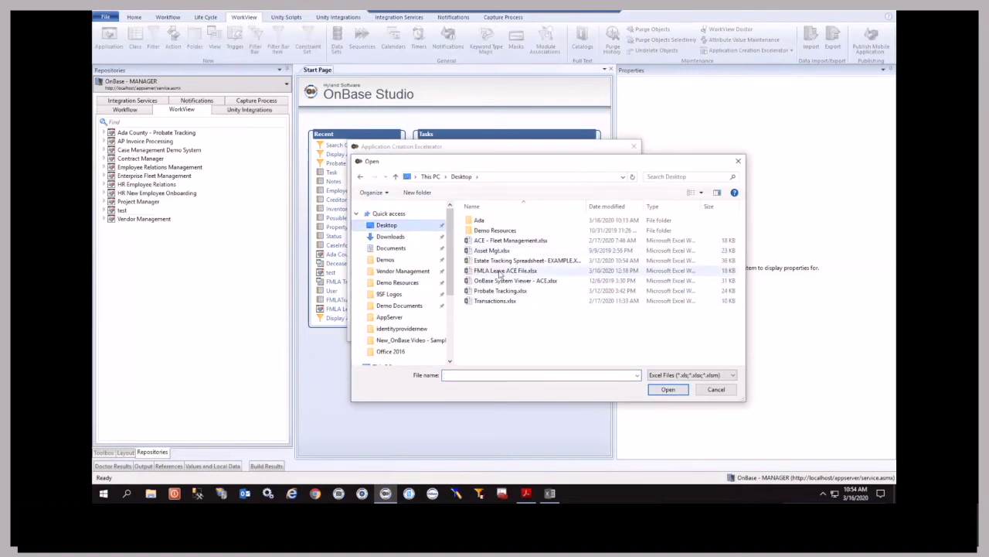
double_click(499, 291)
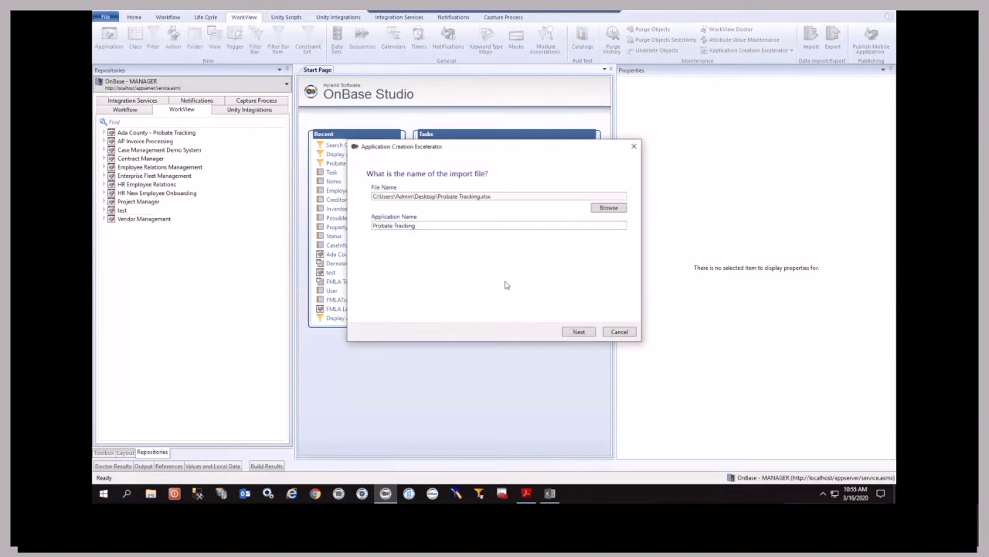
click(579, 332)
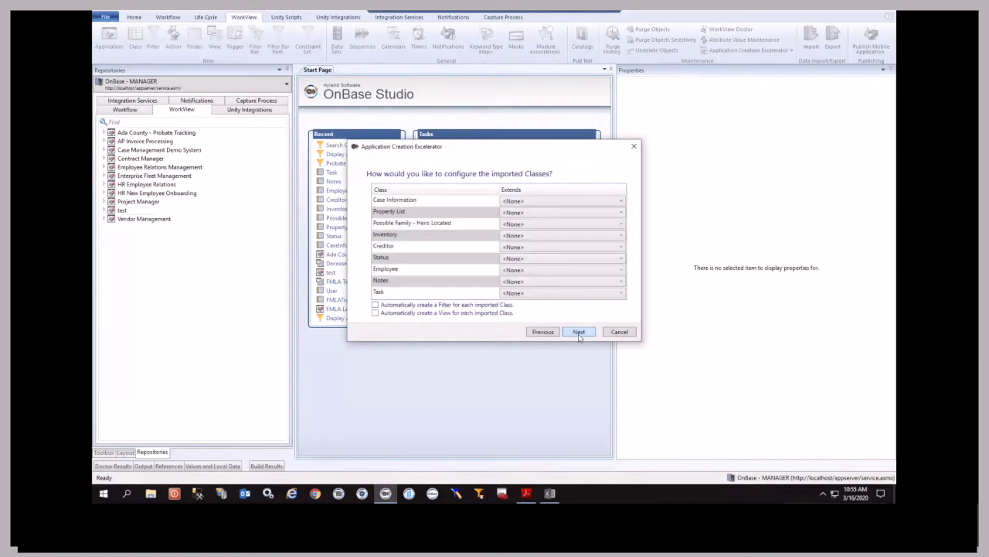
click(619, 333)
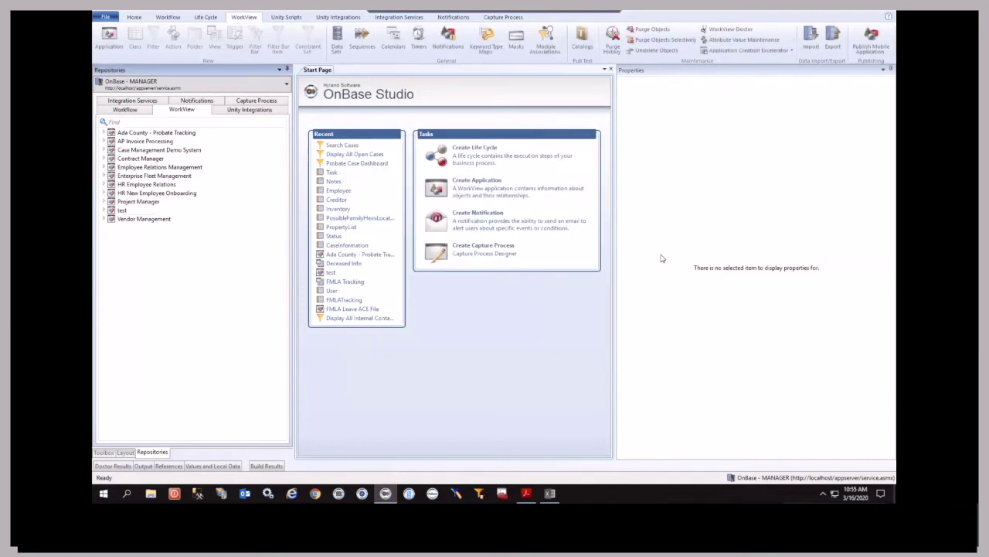
Close the estate tracking workbook in Excel without saving and open Probate Tracking.xlsx from the desktop.
click(550, 493)
click(886, 13)
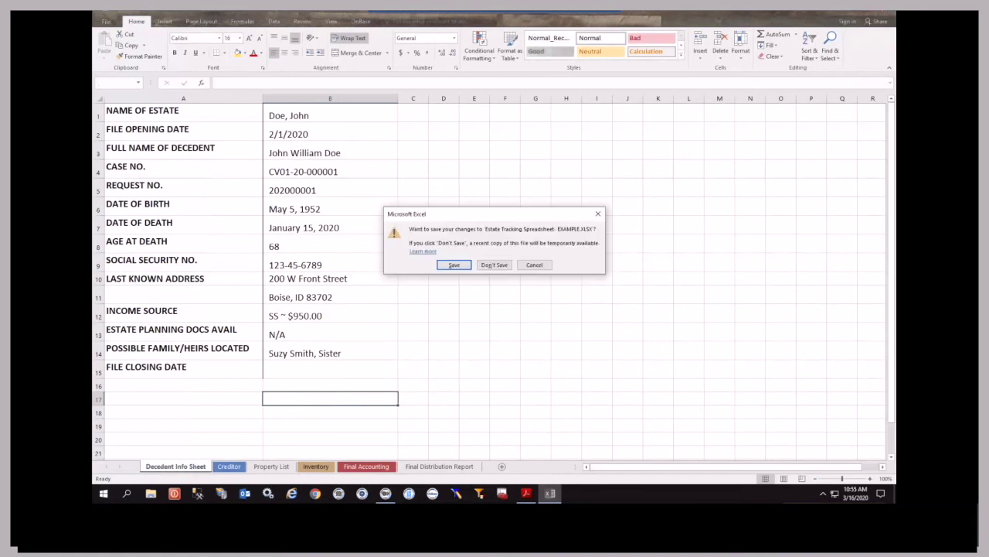
click(502, 272)
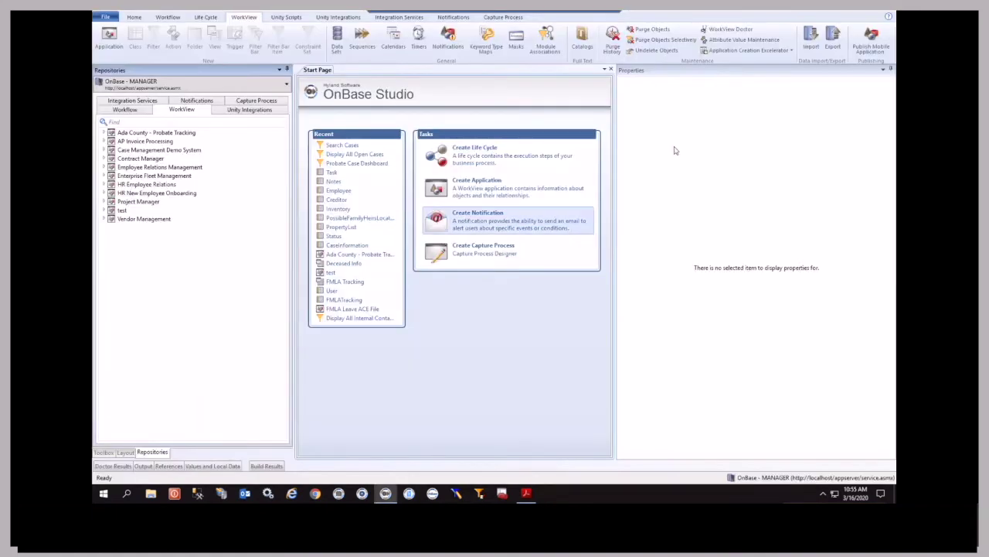
click(840, 15)
double_click(437, 103)
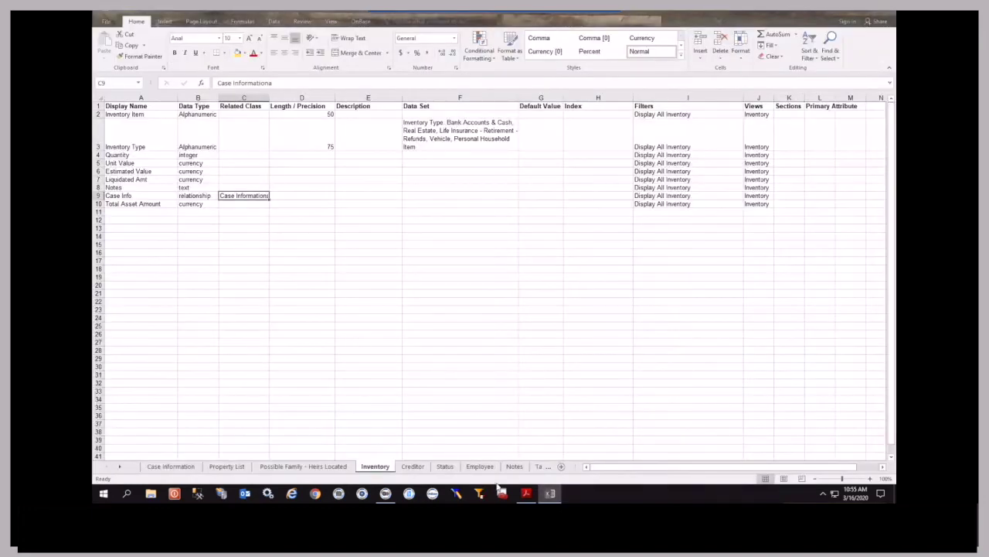
Switch to OnBase Studio and try to import Probate Tracking.xlsx as an ACE application with the Application Creation Excelerator.
click(385, 493)
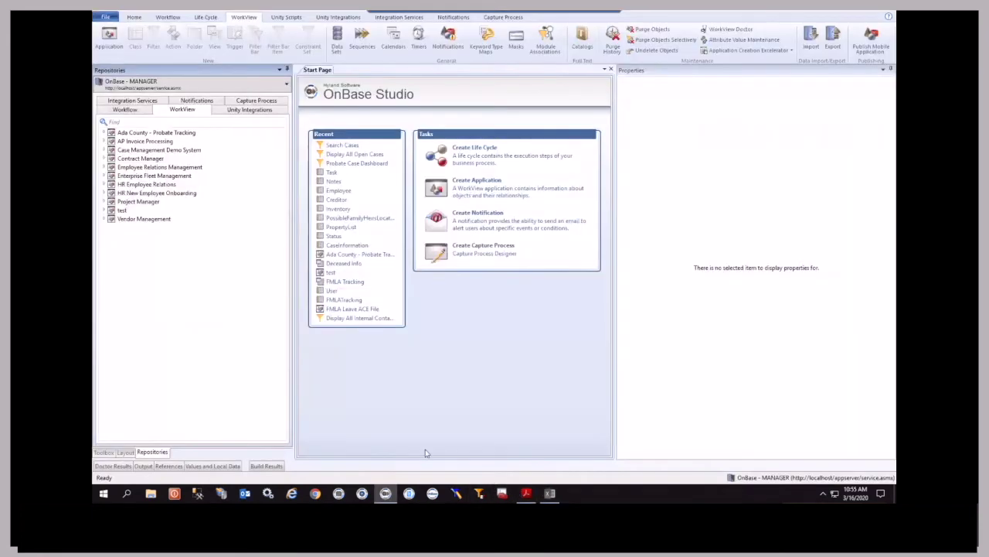
click(791, 52)
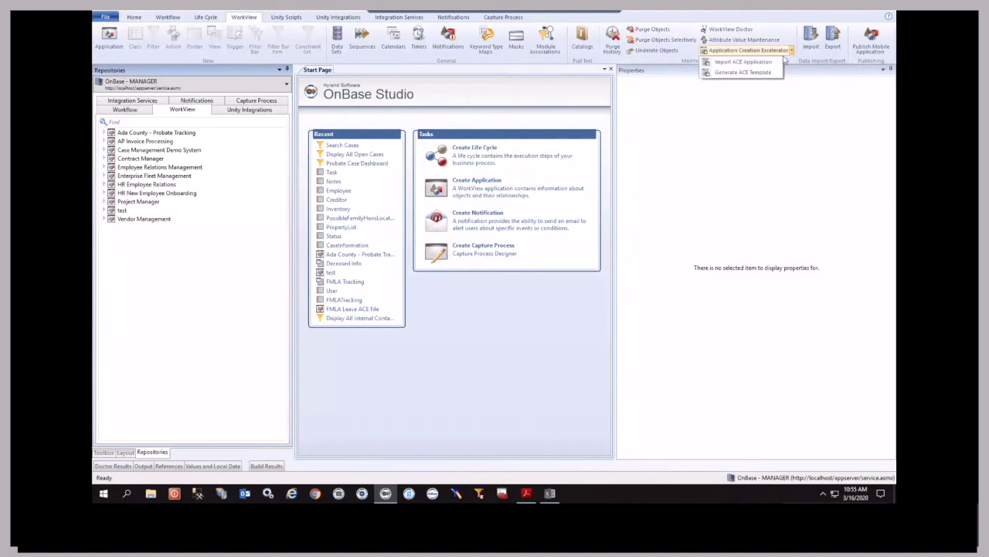
click(753, 62)
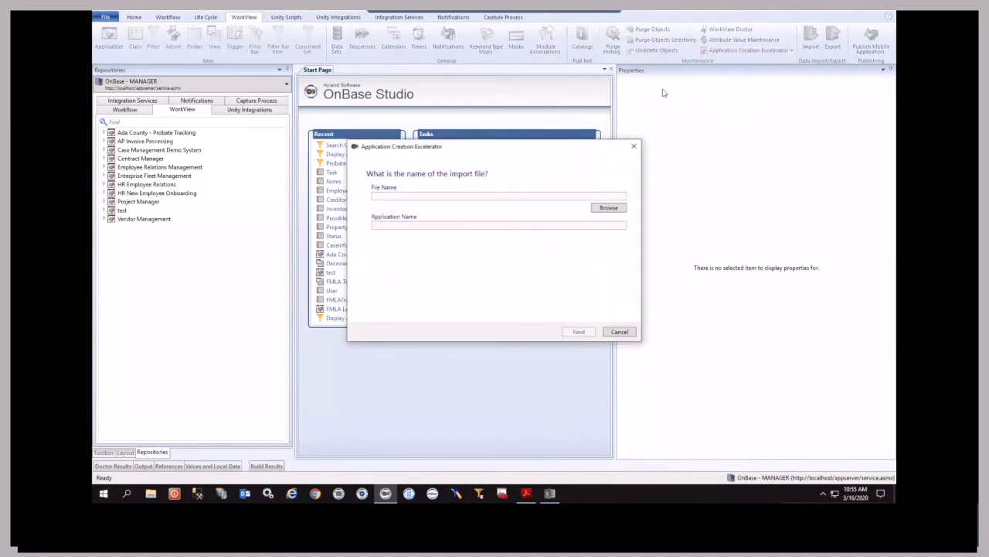
click(609, 208)
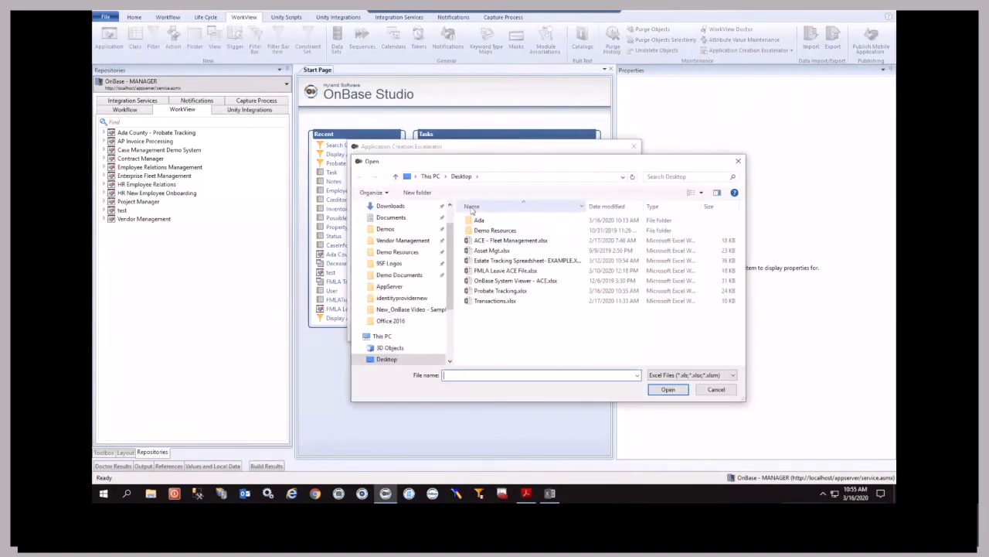
double_click(495, 292)
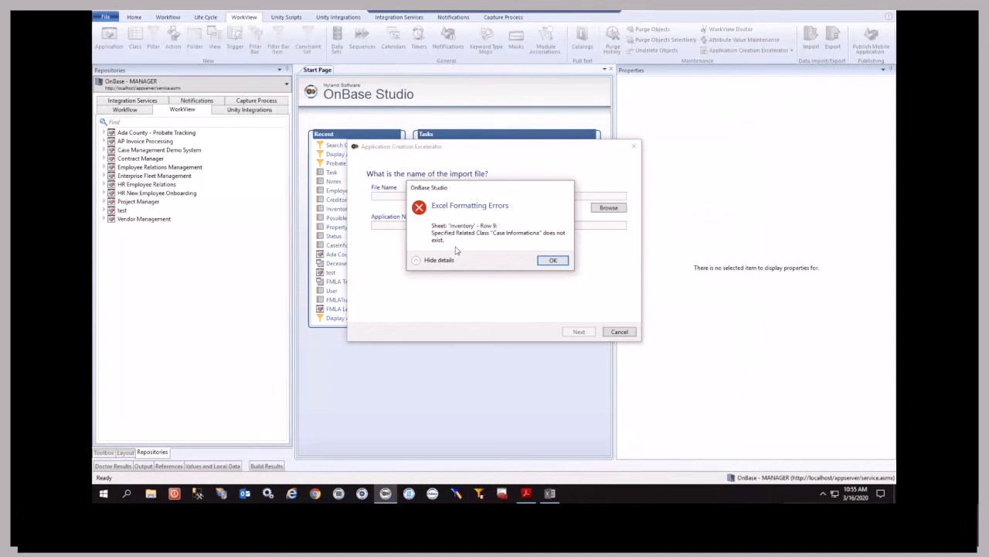
click(554, 261)
Return to the Excel workbook and correct the Case Info related class in cell C9 of the Inventory sheet to Case Information.
click(551, 493)
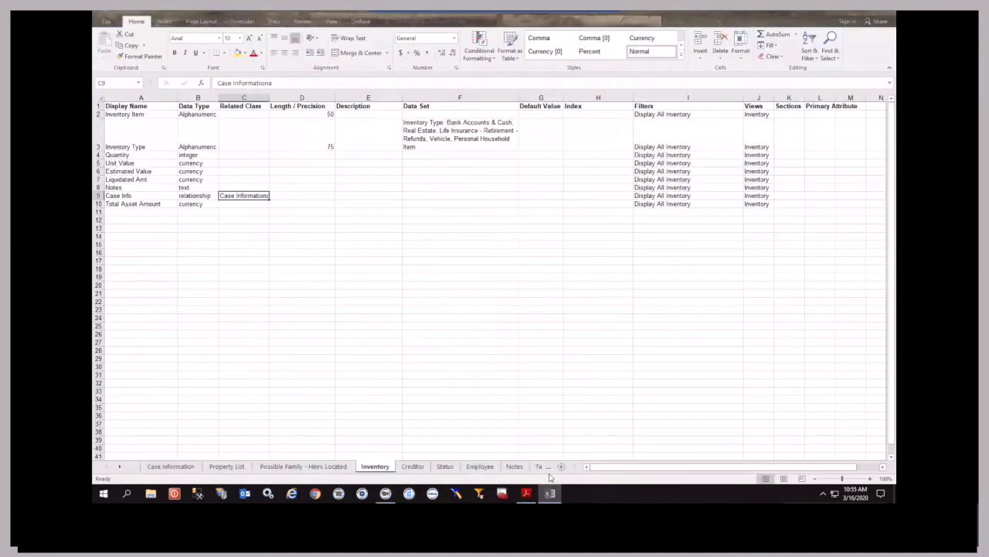
click(259, 196)
click(300, 83)
key(BackSpace)
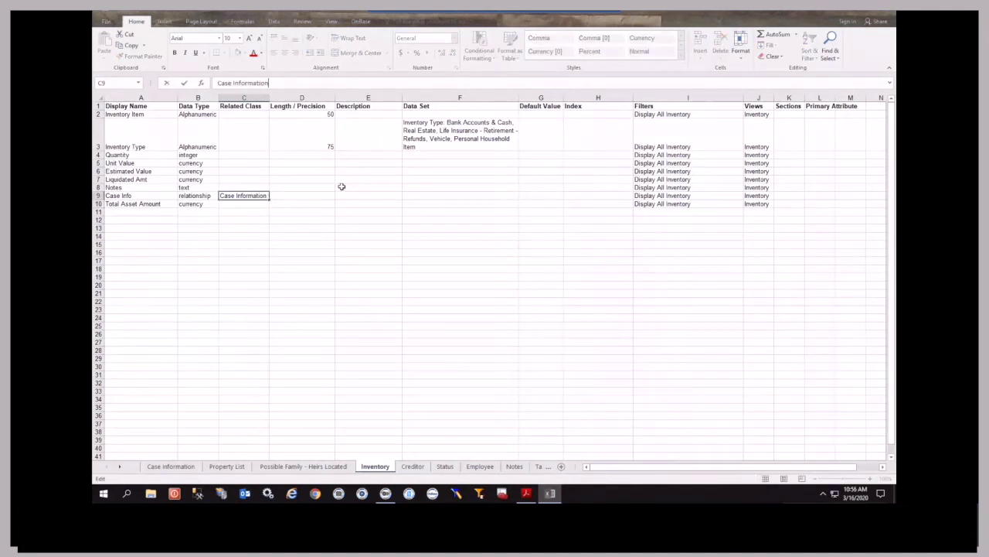
key(ctrl+Return)
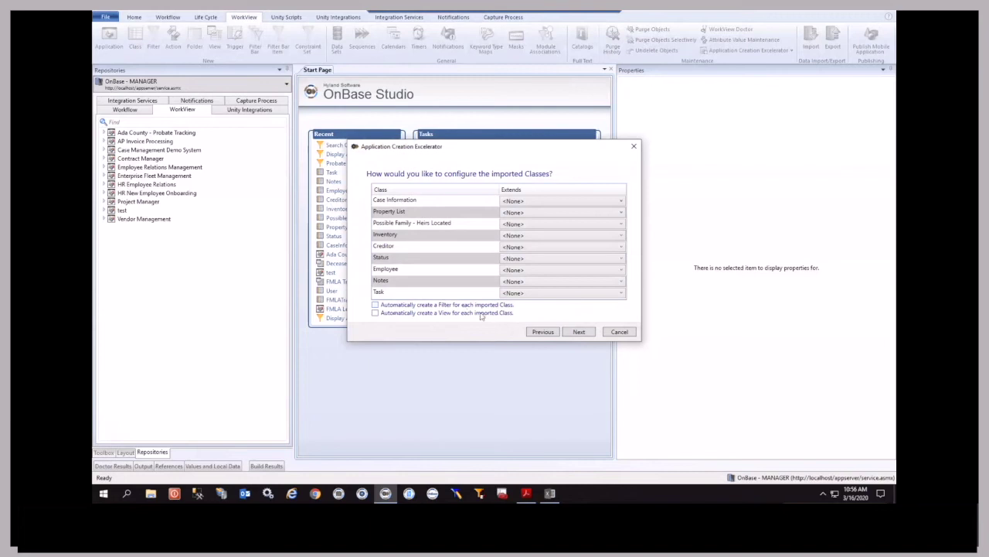
Examine the Filters, Views, attribute and Sections columns on the Case Information sheet, as well as the Property List sheet.
key(alt+Tab)
drag(694, 114, 694, 219)
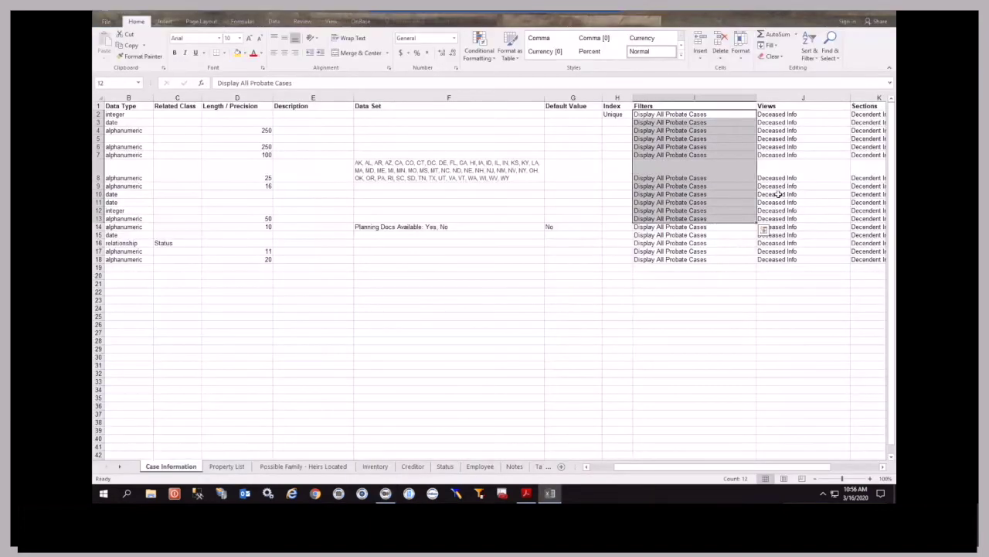
drag(816, 113, 813, 261)
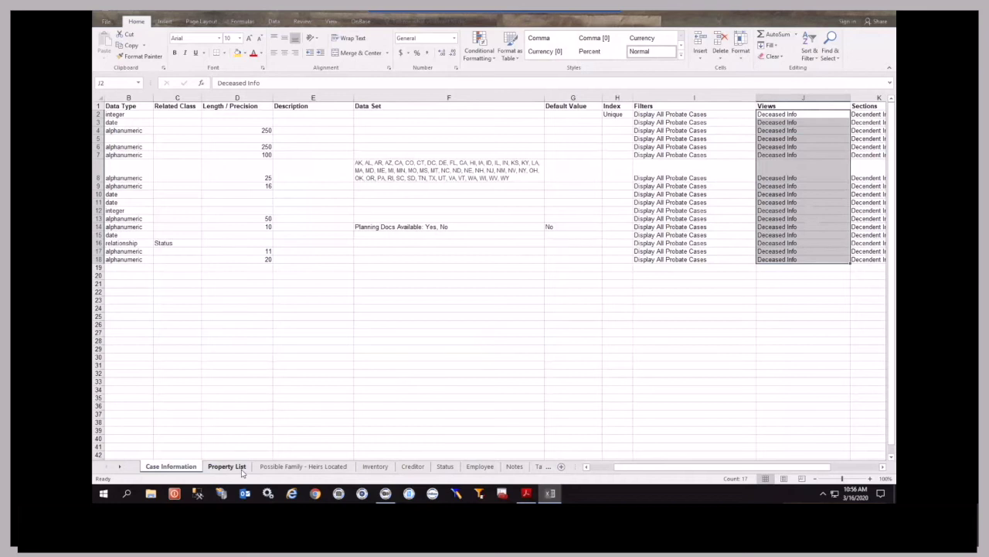
click(543, 406)
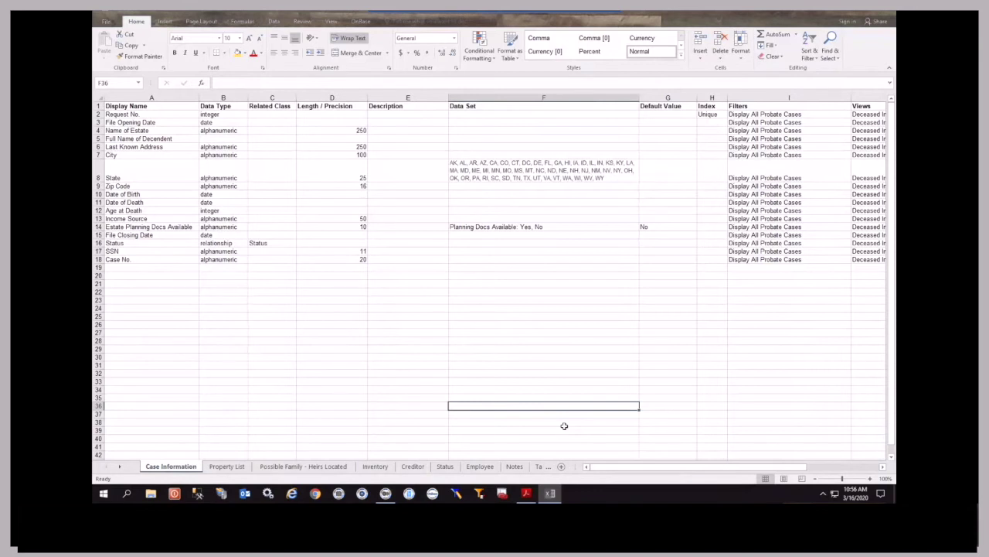
drag(123, 106, 680, 259)
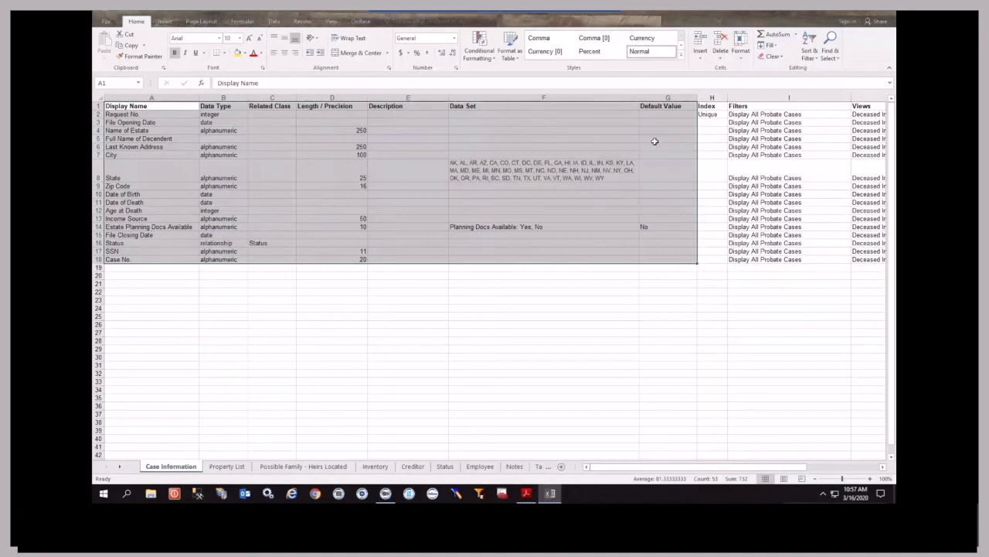
drag(654, 466, 705, 467)
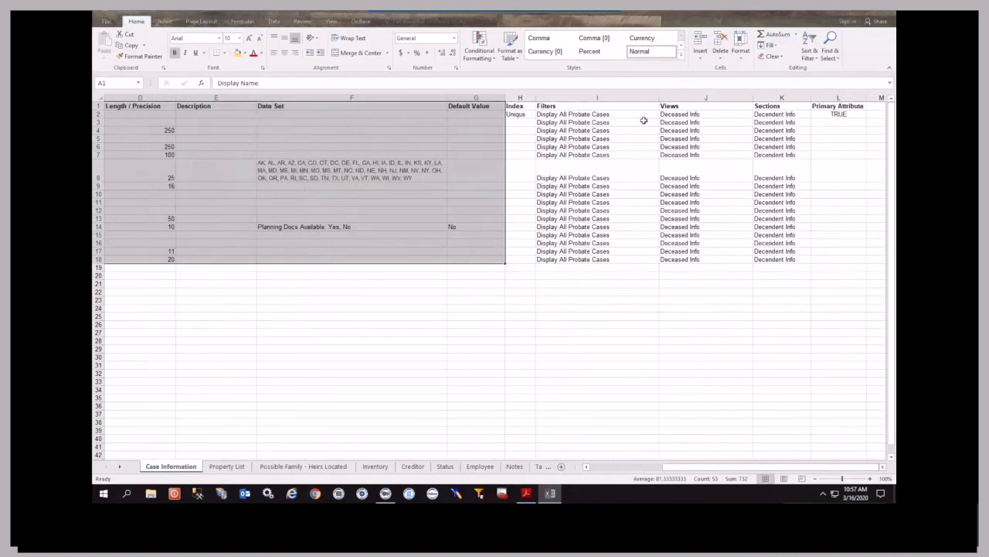
click(562, 115)
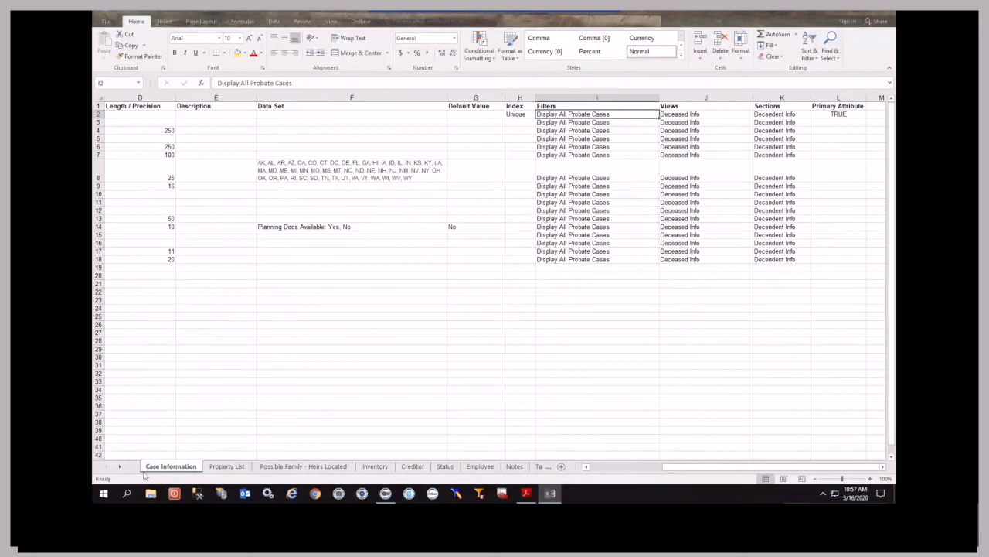
click(228, 467)
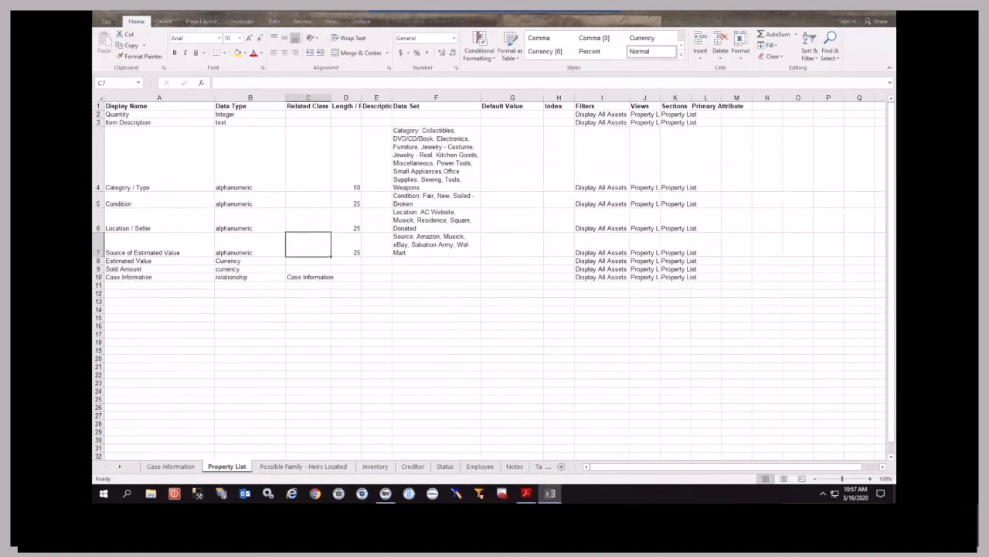
Switch to OnBase Studio and set the automatic filter and view creation options for the imported classes.
key(alt+Tab)
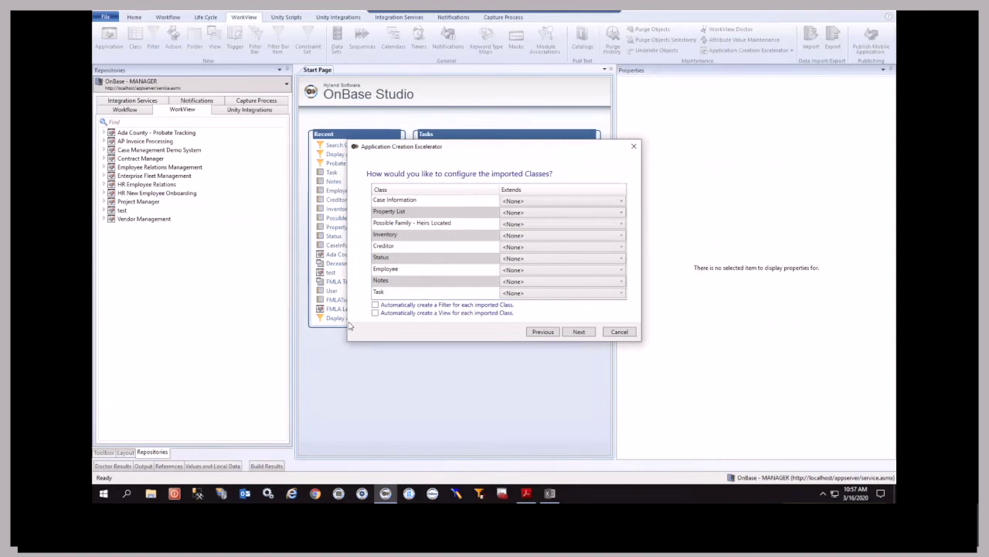
click(375, 304)
click(375, 312)
click(374, 305)
click(579, 331)
Give the MANAGER user group access to all created items and finish importing the Probate Tracking application.
click(542, 301)
scroll(495, 387, down, 10)
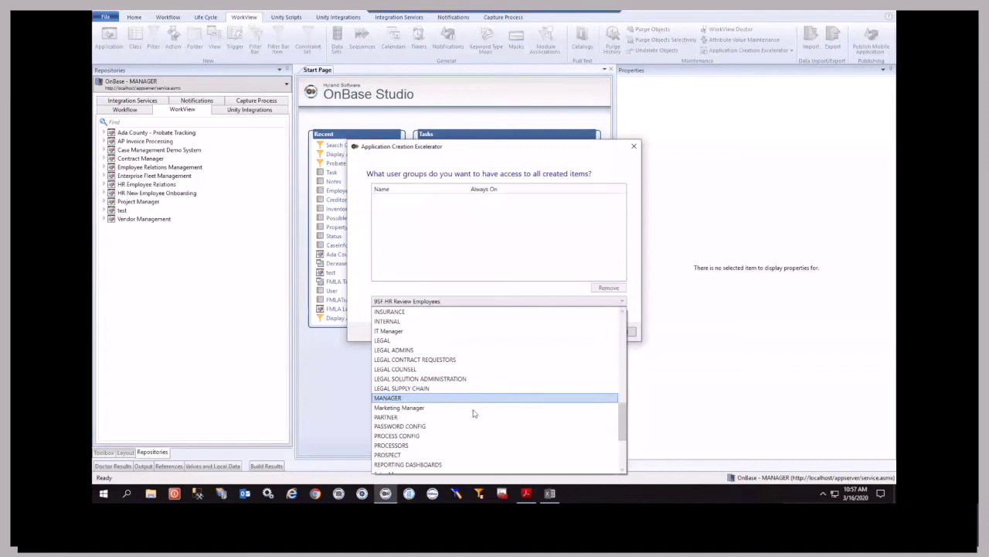
click(464, 398)
click(617, 315)
click(579, 331)
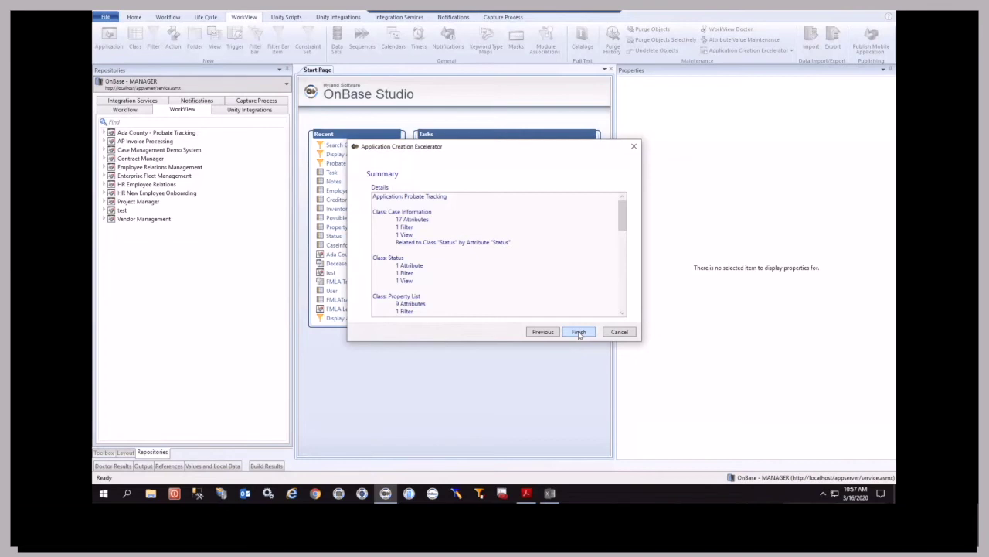
click(579, 331)
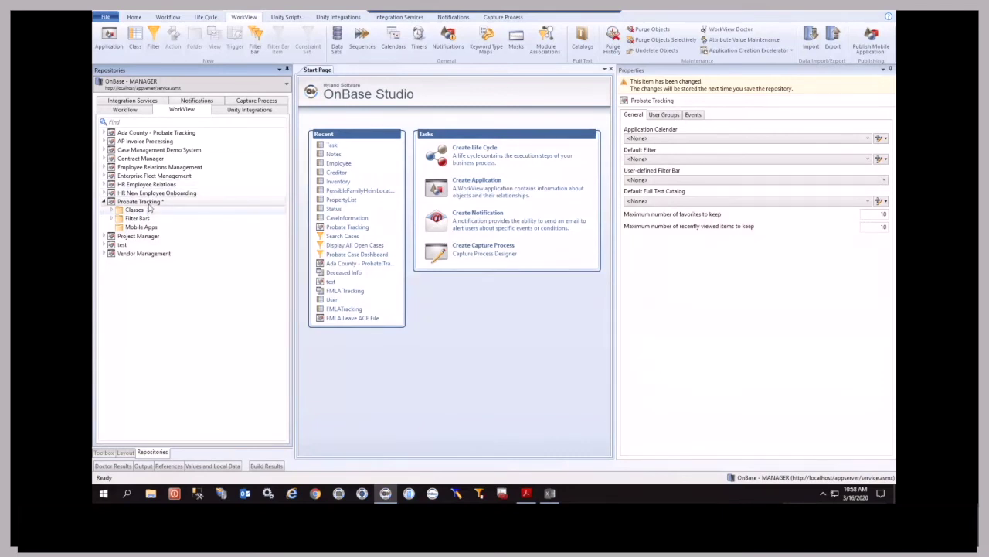
Create a class named Case Info in the Probate Tracking application, accessible to all user groups assigned to the application.
mouse_move(149, 205)
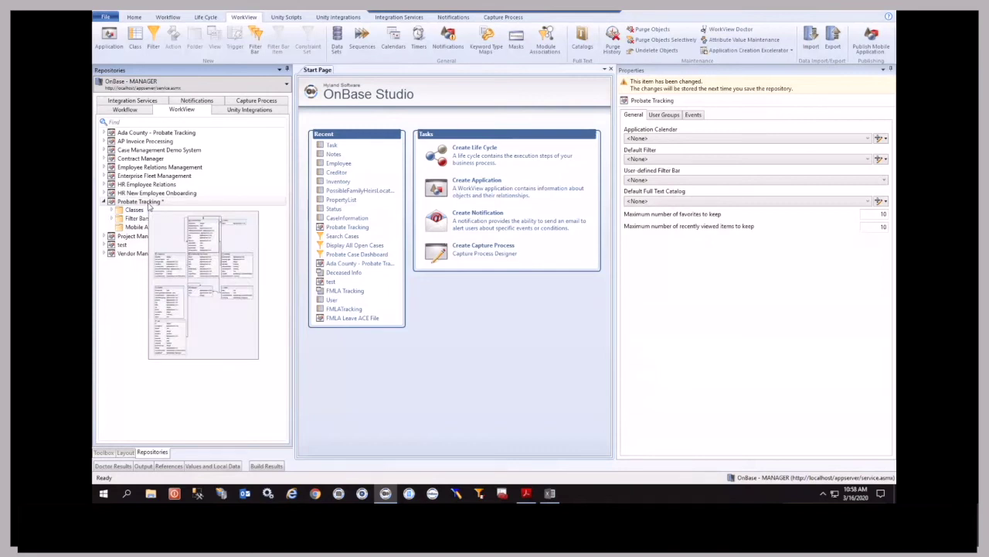
double_click(149, 207)
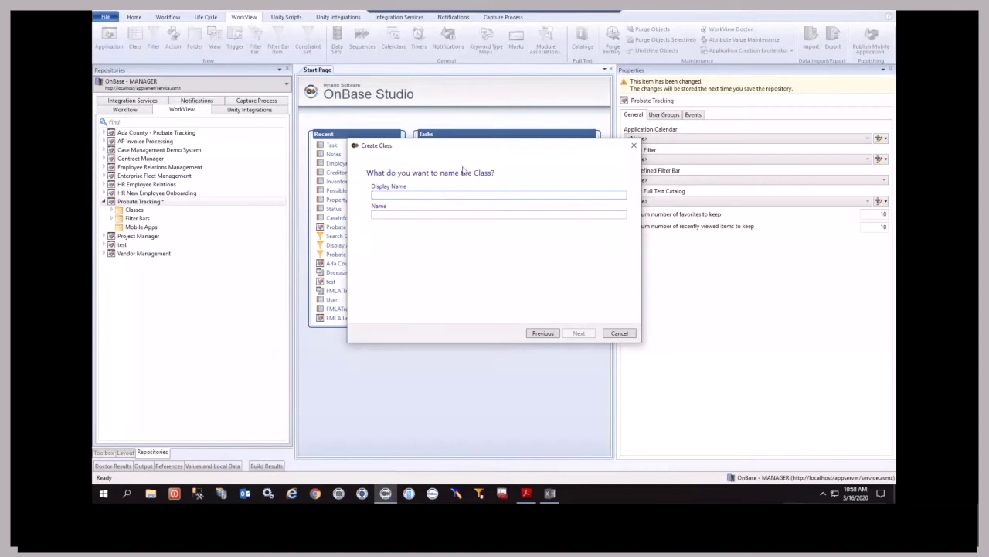
text(Case INfo)
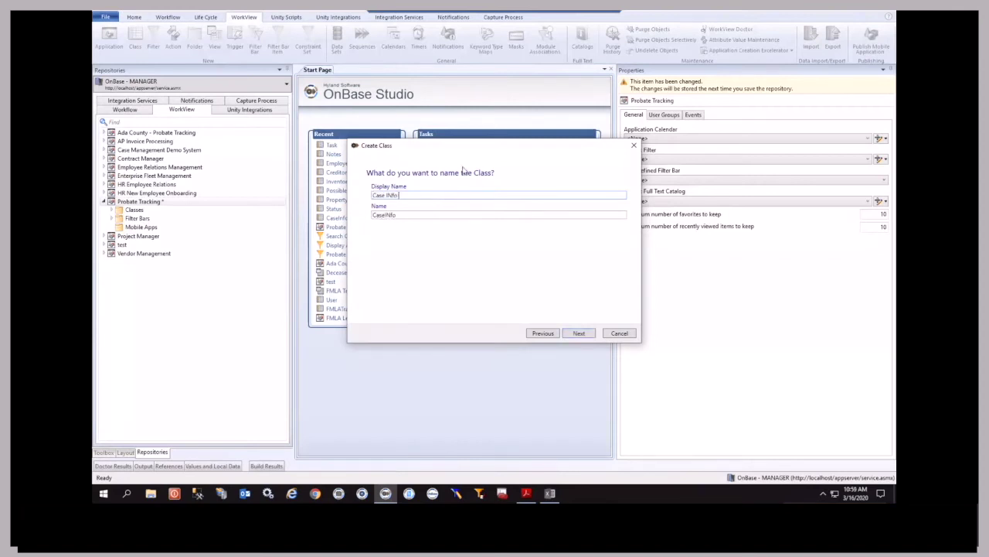
key(BackSpace)
text(nfo)
click(579, 333)
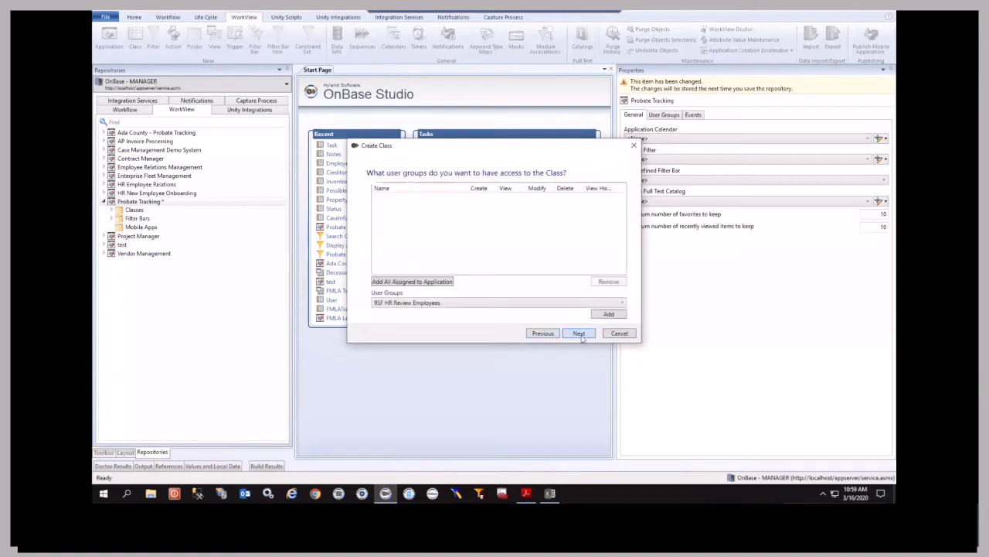
click(446, 286)
click(579, 333)
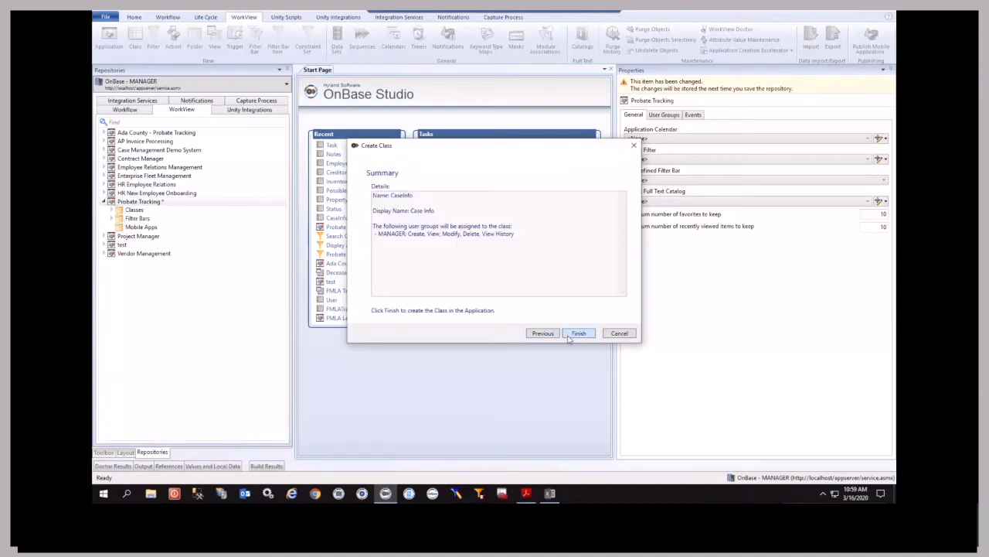
click(579, 333)
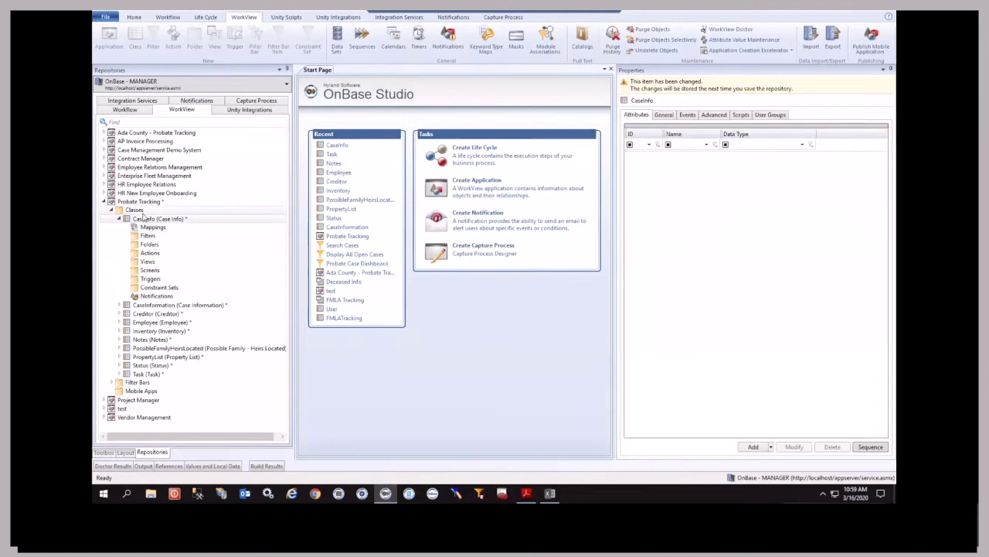
Add the attributes Decendent Name, DOB and DOD to the Case Info class, using the Date data type for DOB and DOD.
click(770, 446)
click(773, 423)
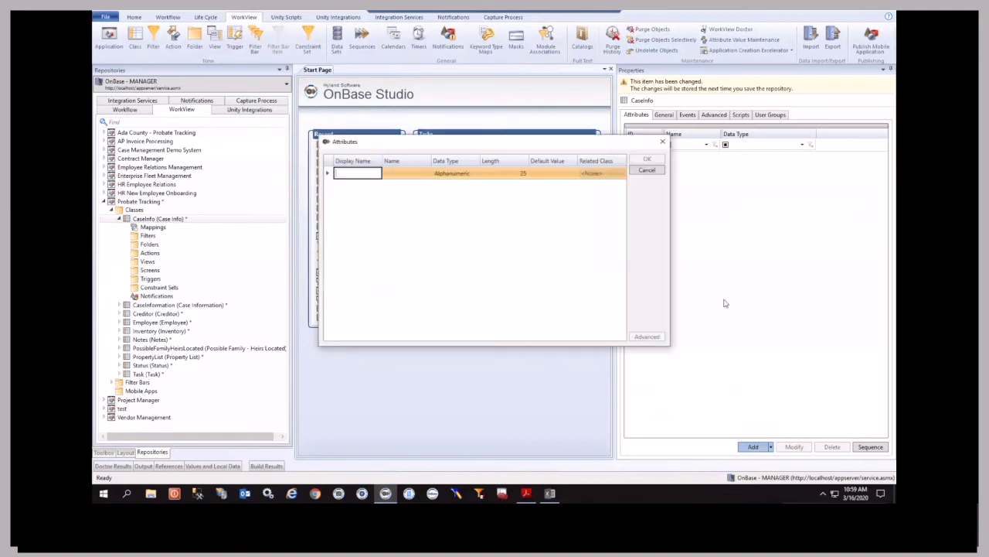
text(De)
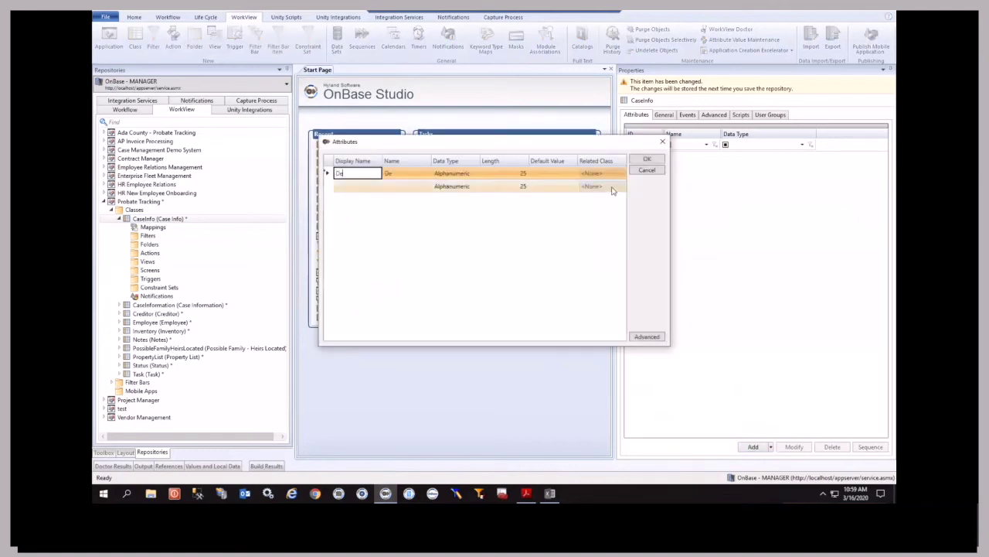
text(cendent Name)
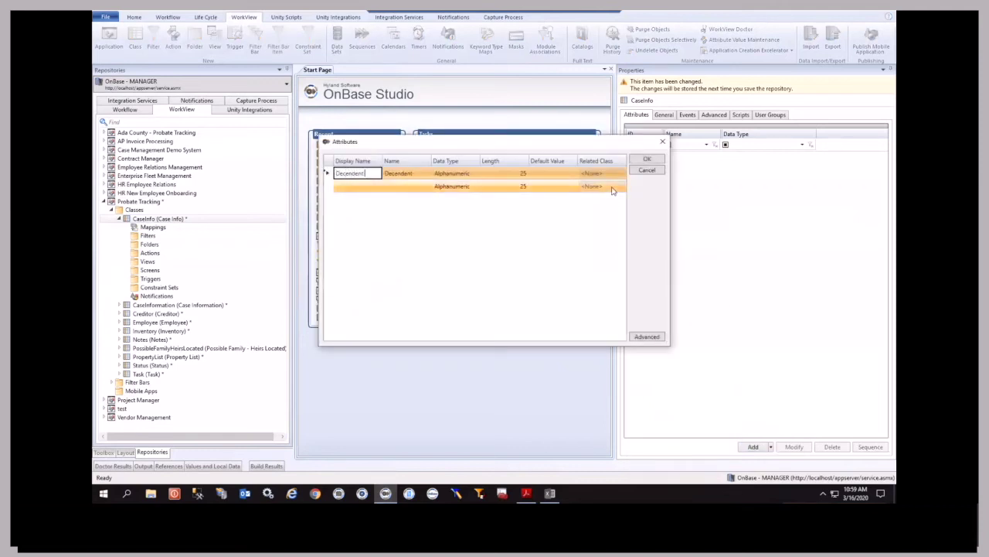
key(Return)
text(DOB)
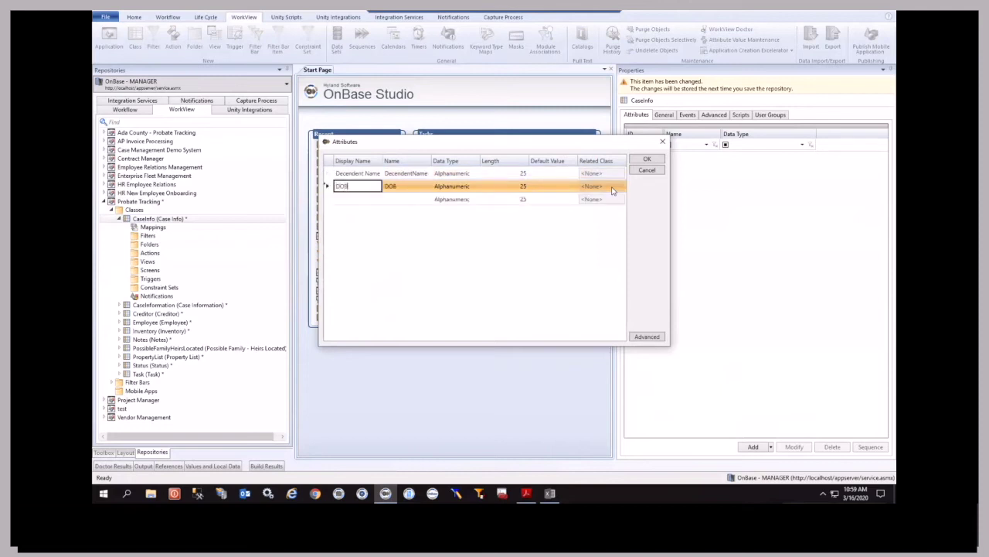
key(Return)
text(DOD)
key(Return)
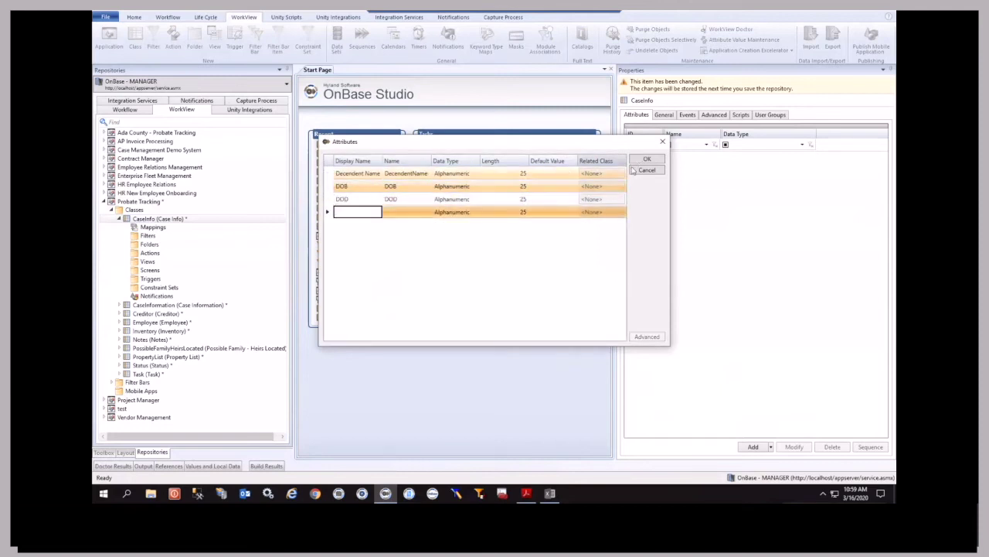
click(474, 188)
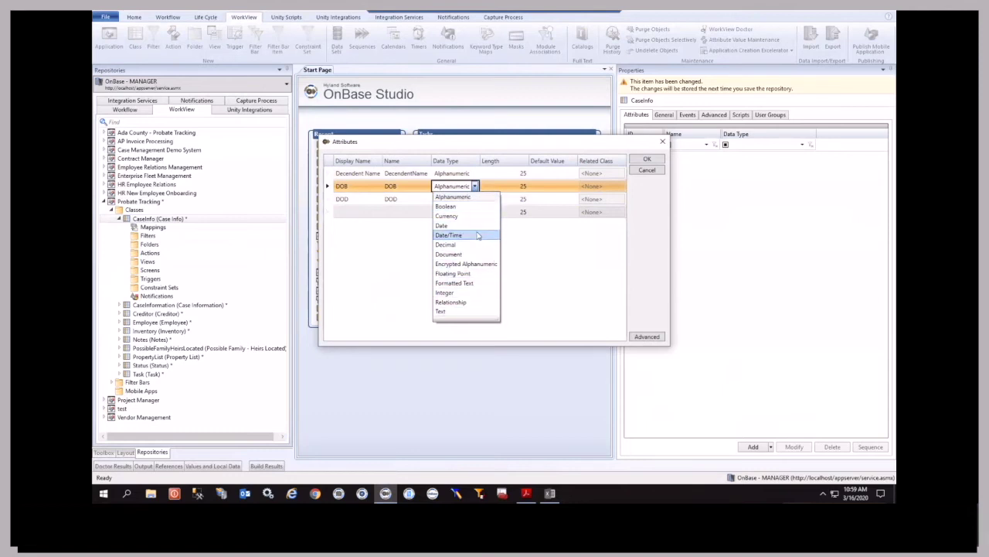
click(477, 225)
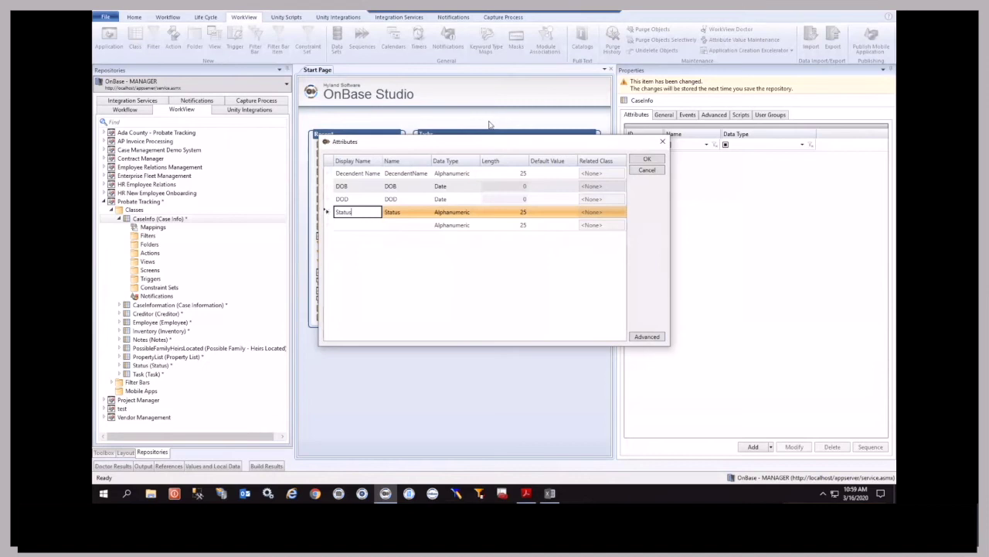
Give the Status attribute a new Status data set with the values Open, Closed and Pending Review, and save the class attributes.
click(401, 179)
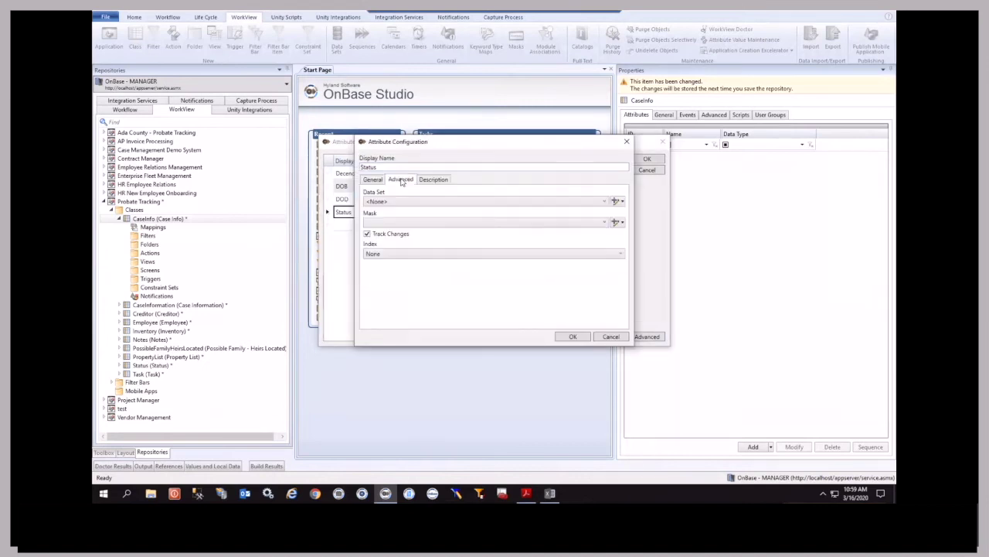
click(620, 202)
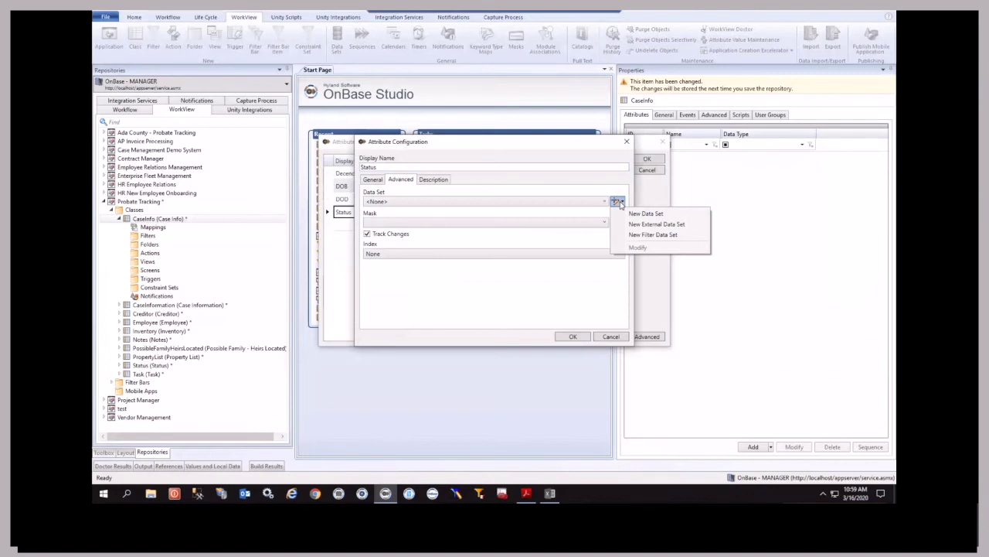
click(646, 213)
click(397, 224)
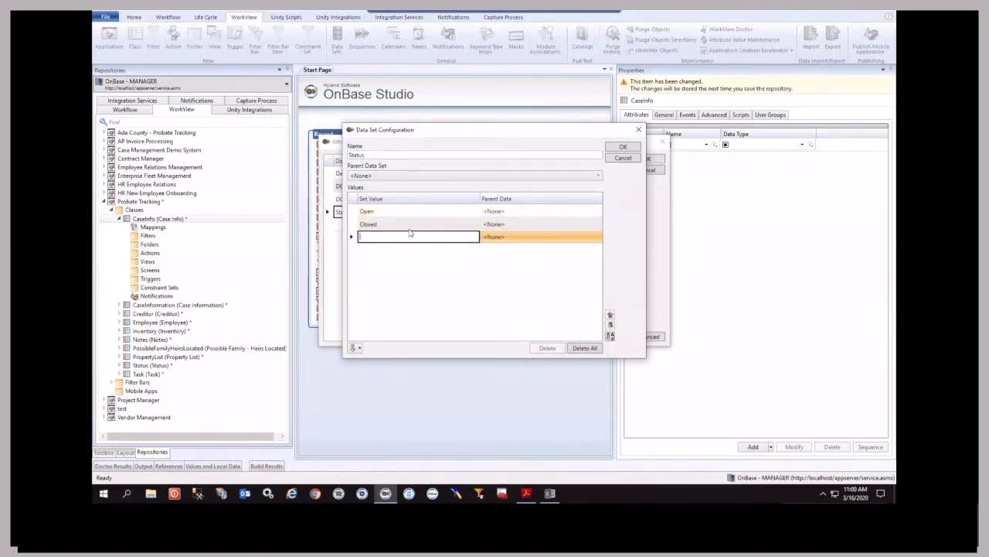
text(Pending Review)
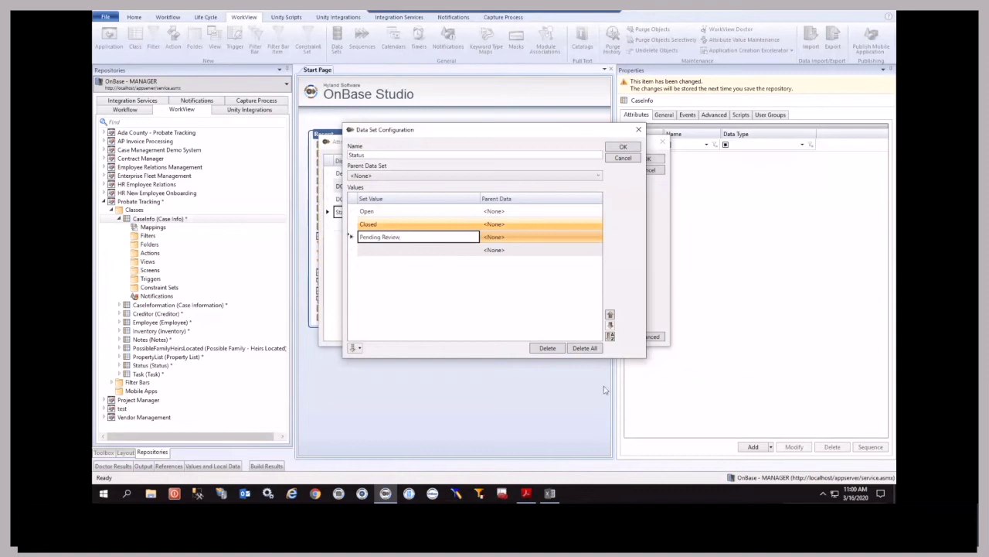
click(622, 148)
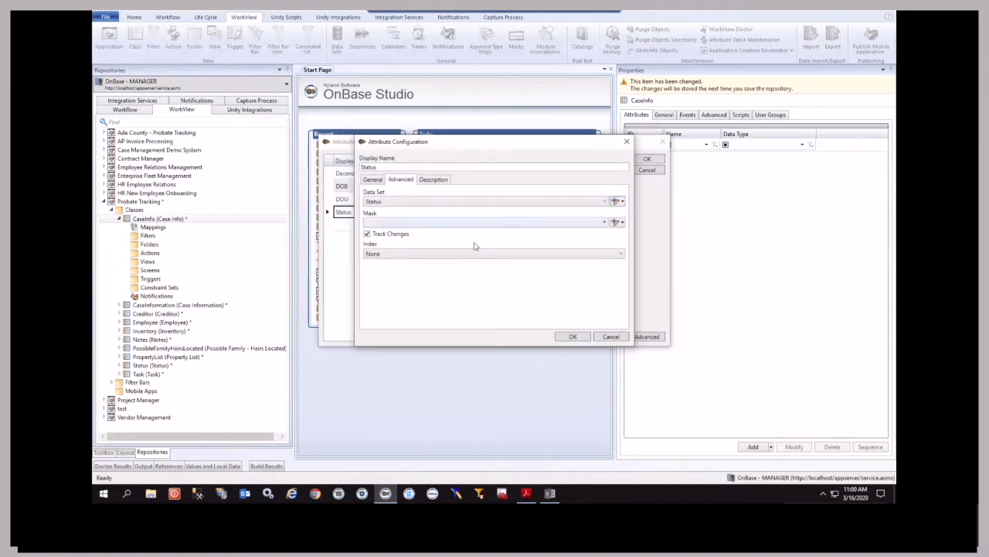
click(585, 340)
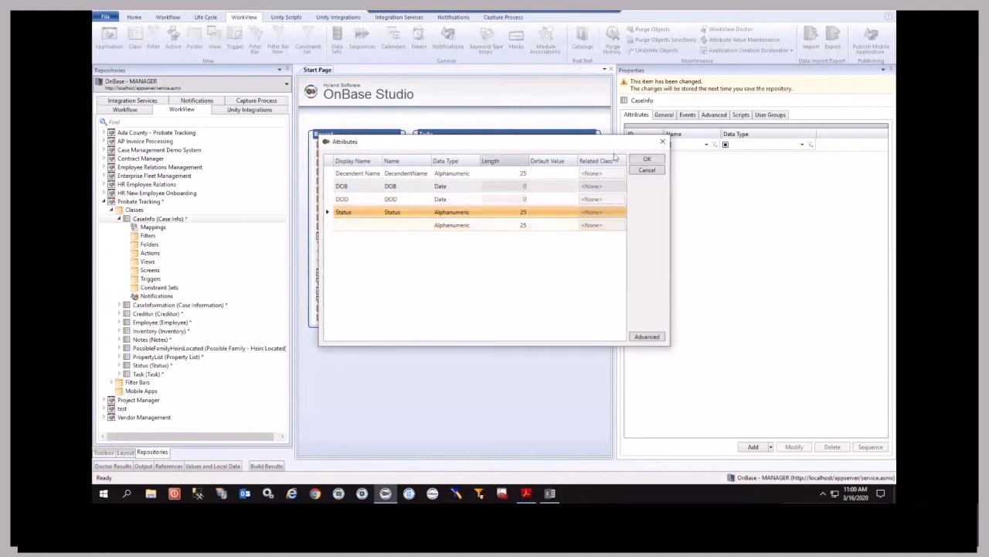
click(647, 160)
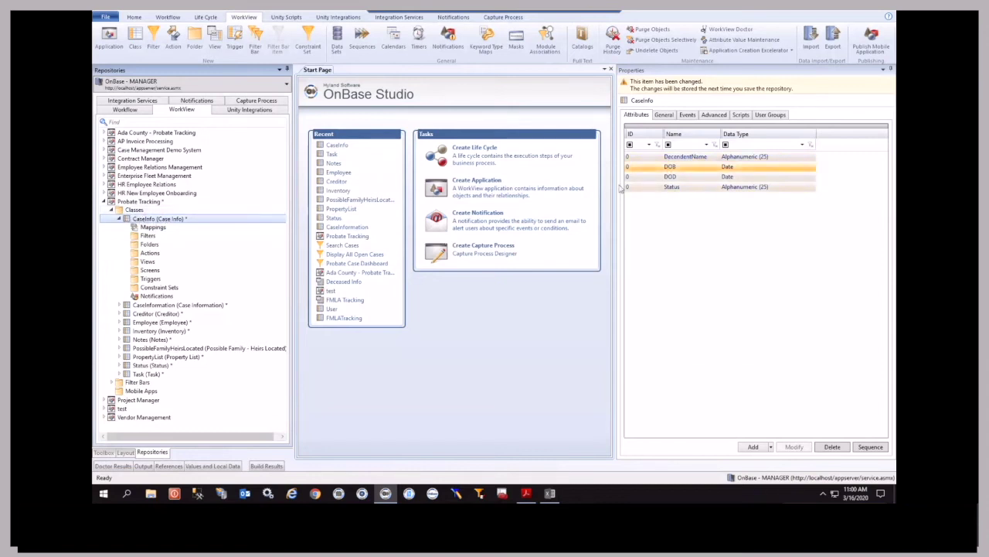
click(150, 237)
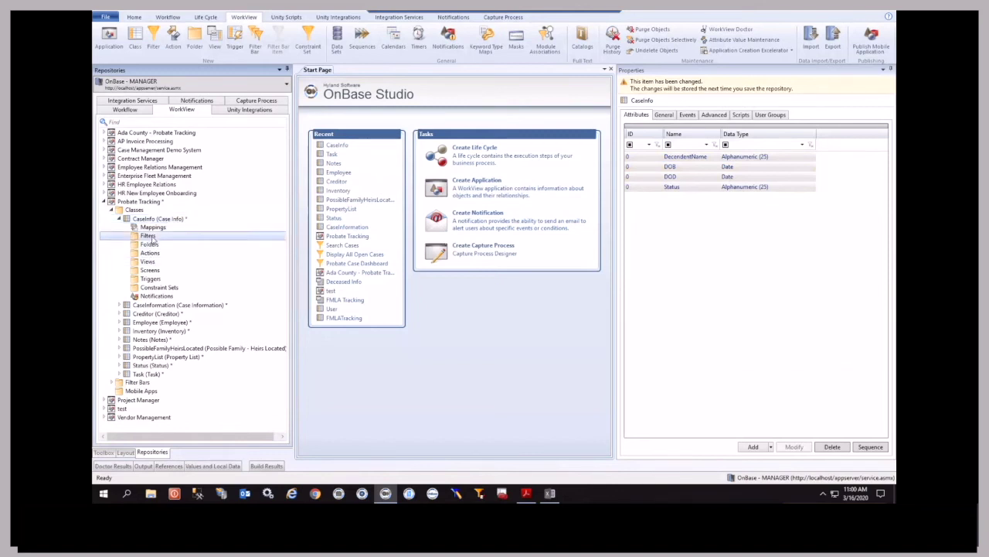
right_click(154, 239)
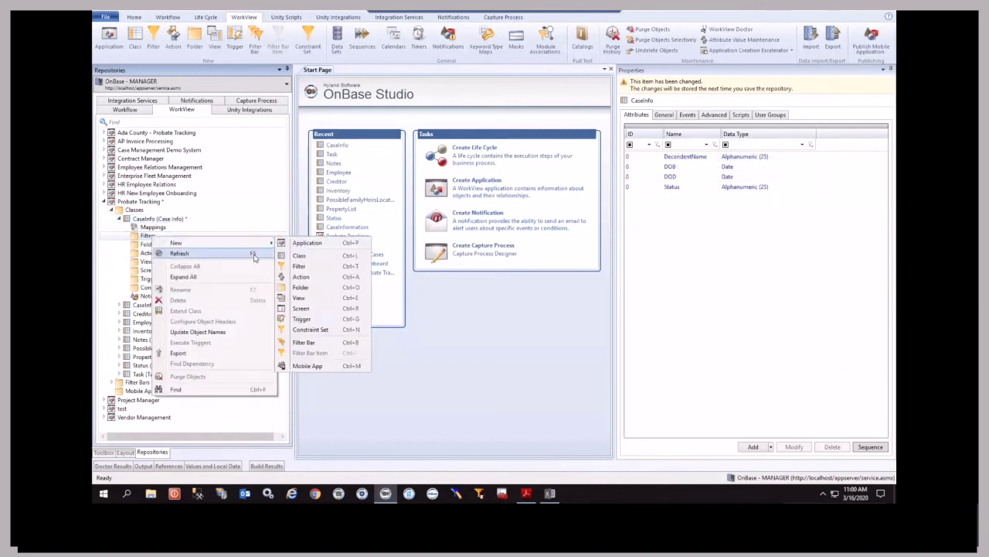
click(287, 186)
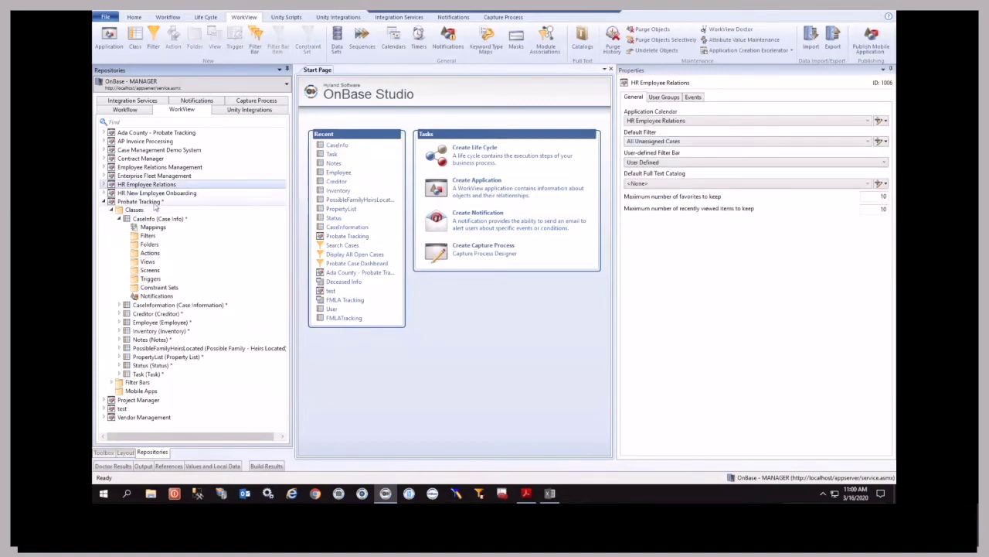
Delete the manually created Case Info class from the Probate Tracking application.
click(159, 218)
right_click(159, 219)
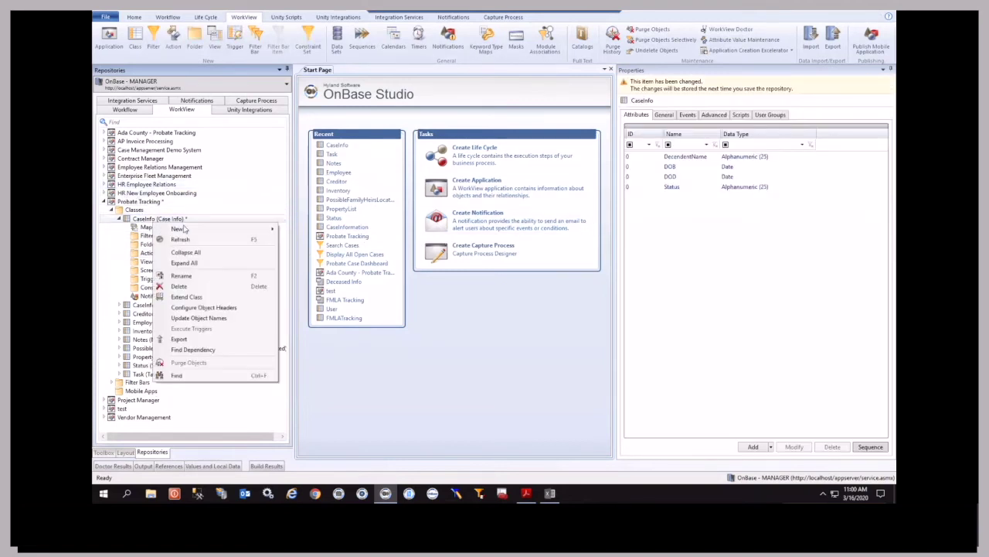
click(202, 288)
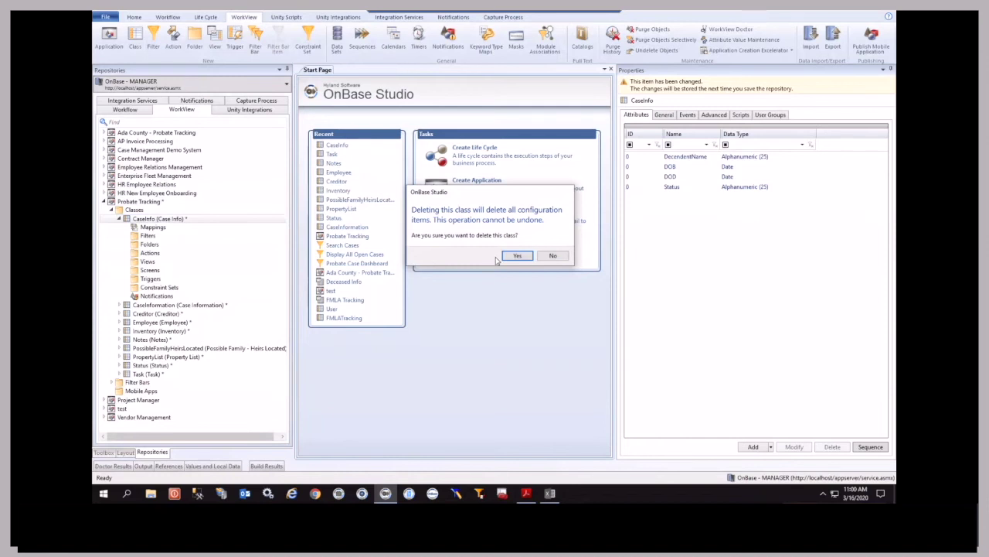
click(516, 256)
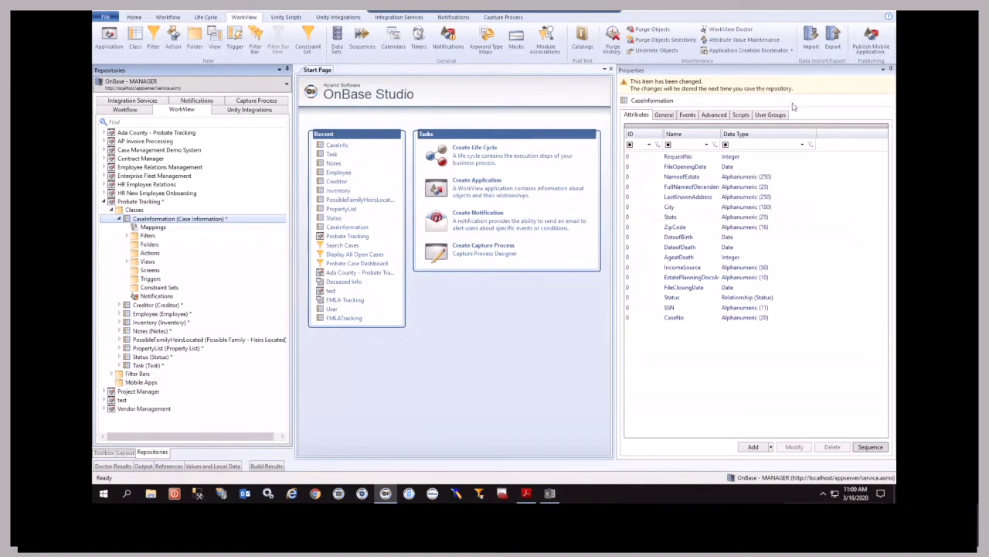
Duplicate the Case Information class's Display All Probate Cases filter and name the copy Search Cases.
click(127, 235)
click(178, 245)
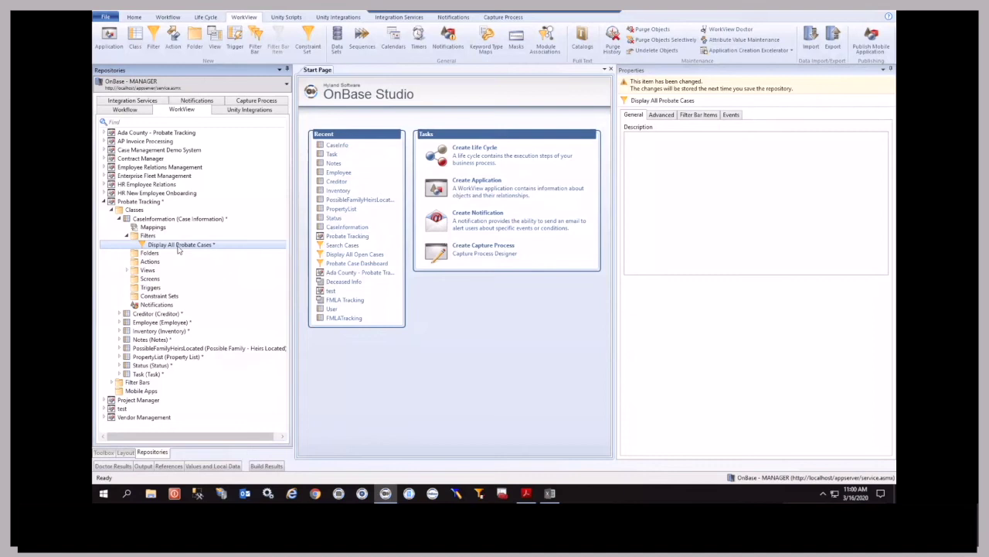
key(ctrl+v)
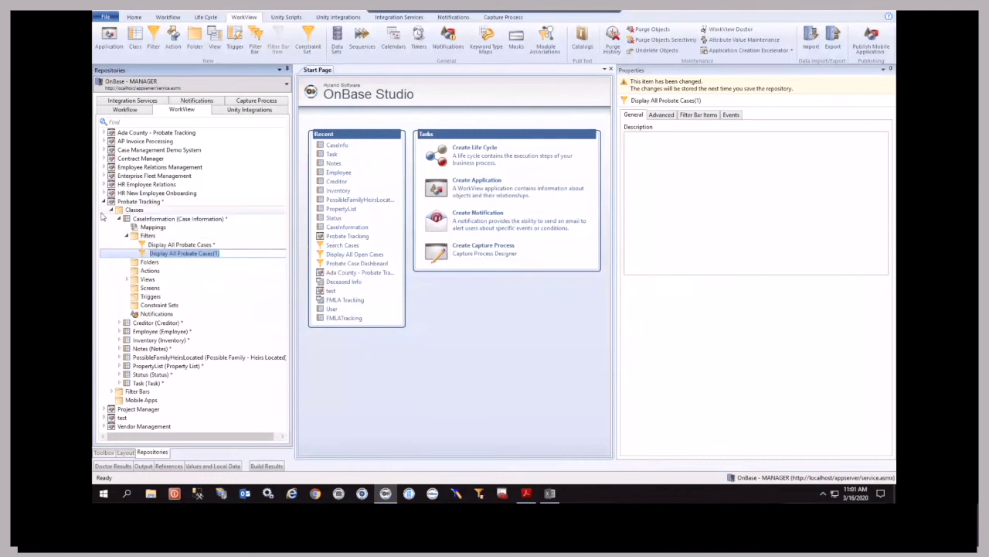
text(Search Cases)
key(Return)
Open the Search Cases filter and add FullNameofDecendent as a user prompt.
double_click(177, 255)
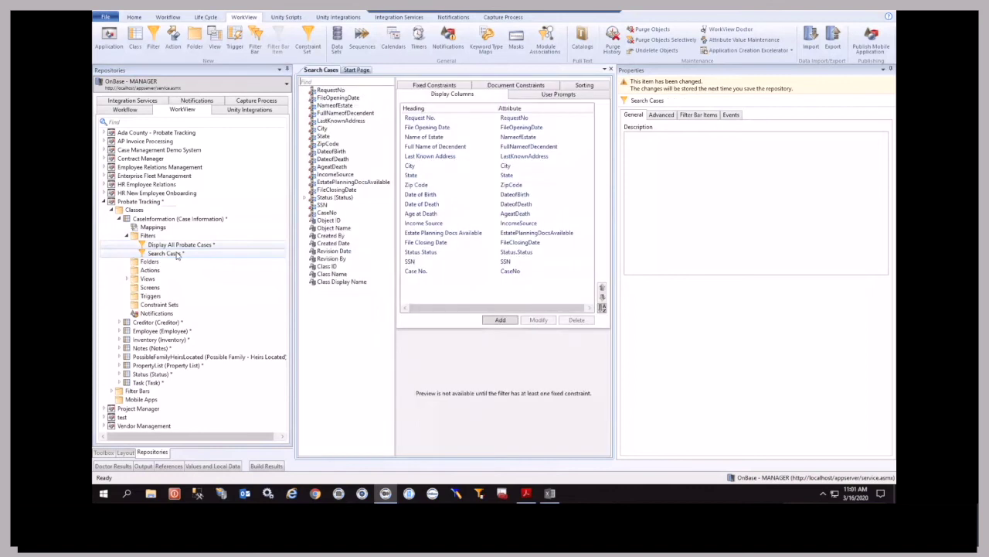
click(563, 96)
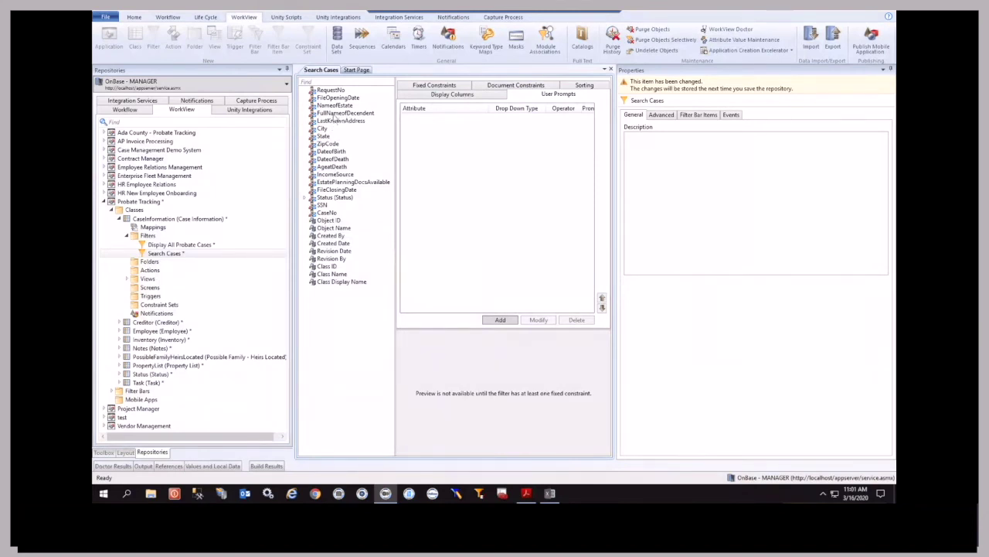
double_click(336, 114)
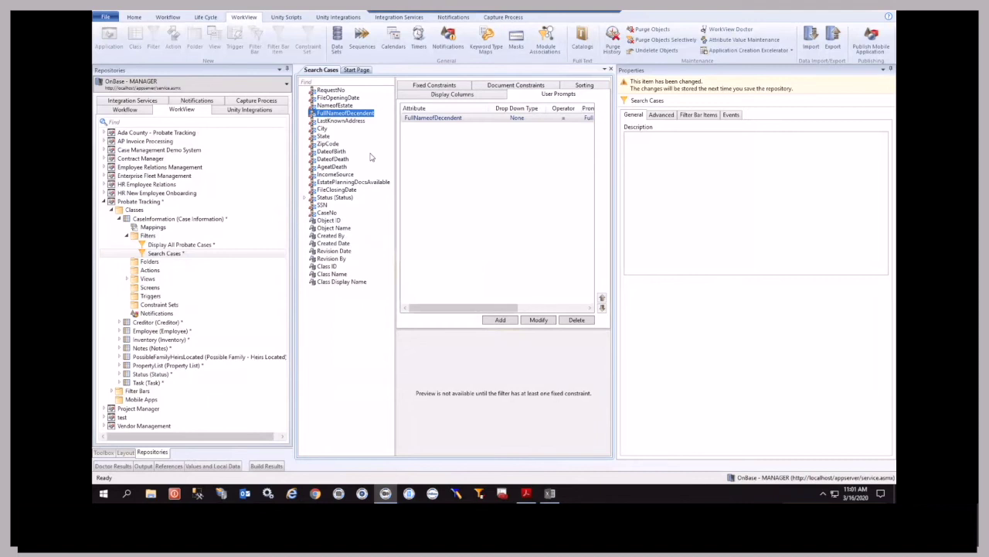
Add DateofDeath and DateofBirth as user prompts to the Search Cases filter.
double_click(340, 159)
double_click(333, 150)
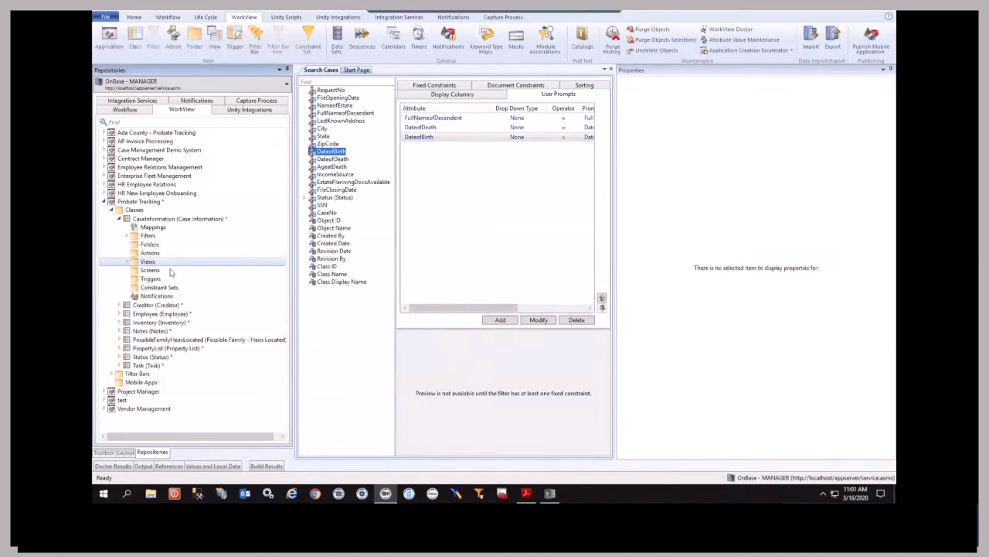
Open the CaseInformation class's Deceased Info view and check the properties of its Decendent Info panel.
click(175, 278)
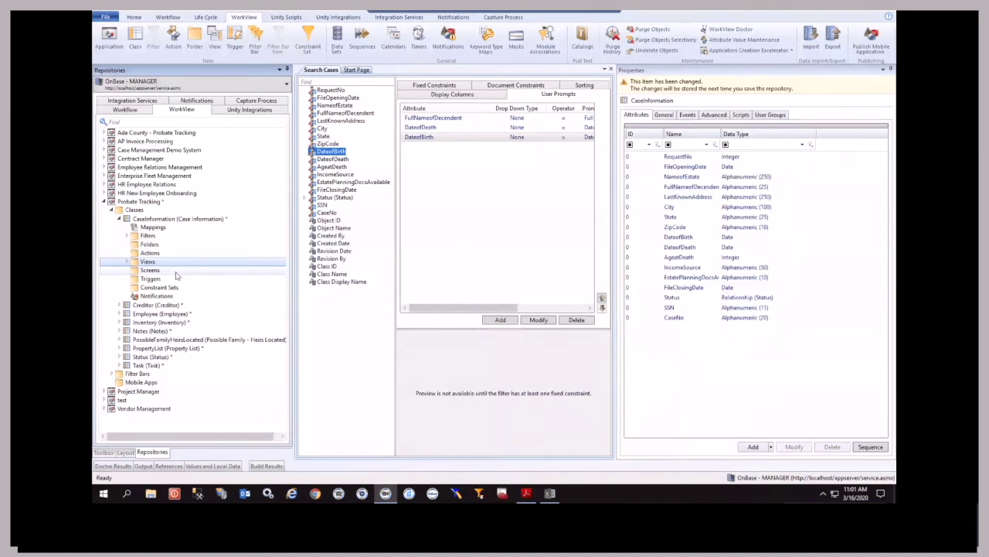
click(128, 262)
double_click(185, 270)
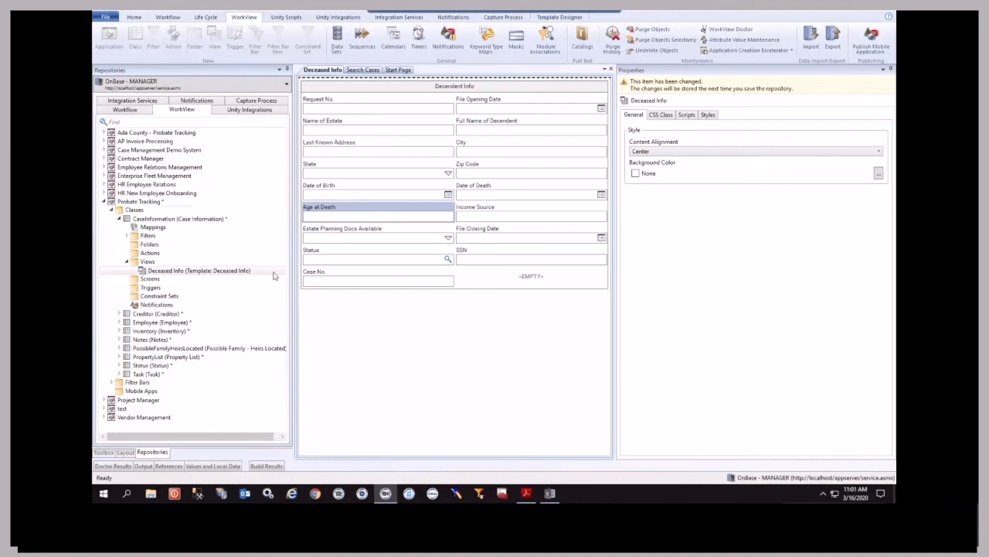
click(399, 88)
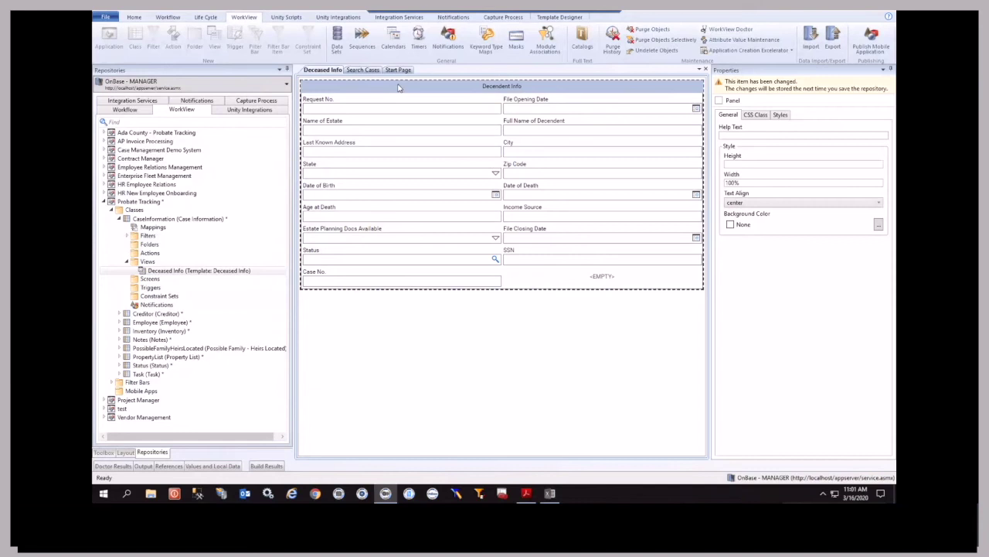
click(399, 80)
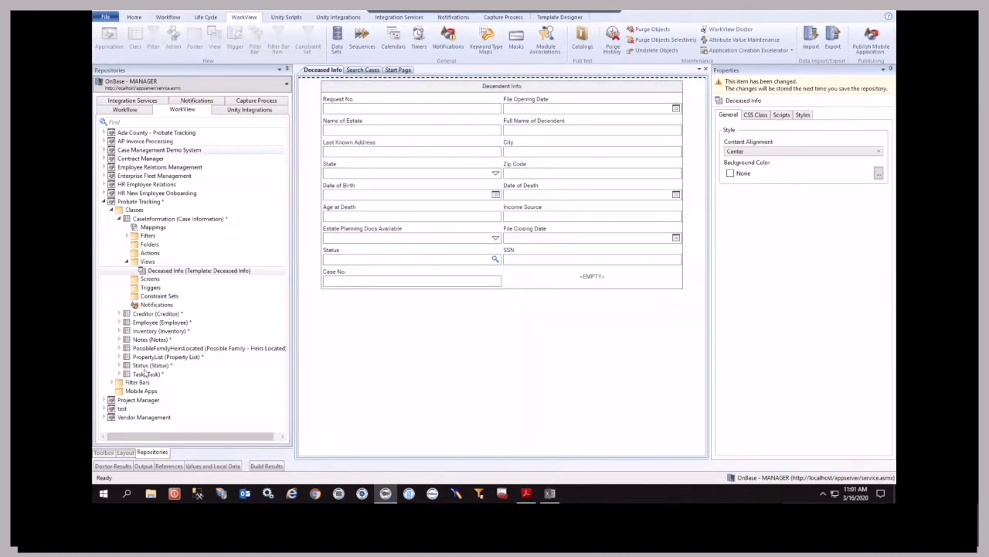
Add a Critical Dates header section with two rows and two columns below Decendent Info, and move File Opening Date into its first cell.
click(105, 451)
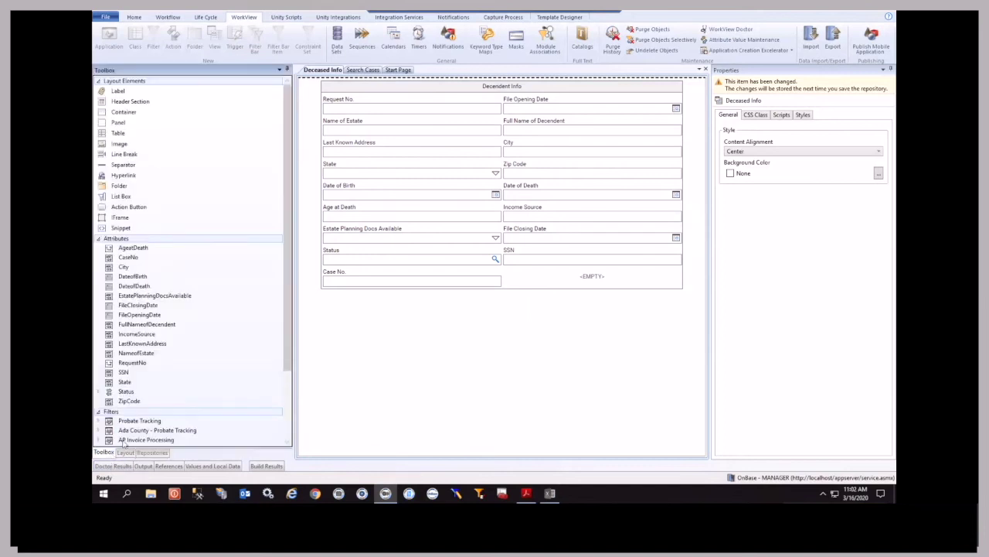
double_click(136, 106)
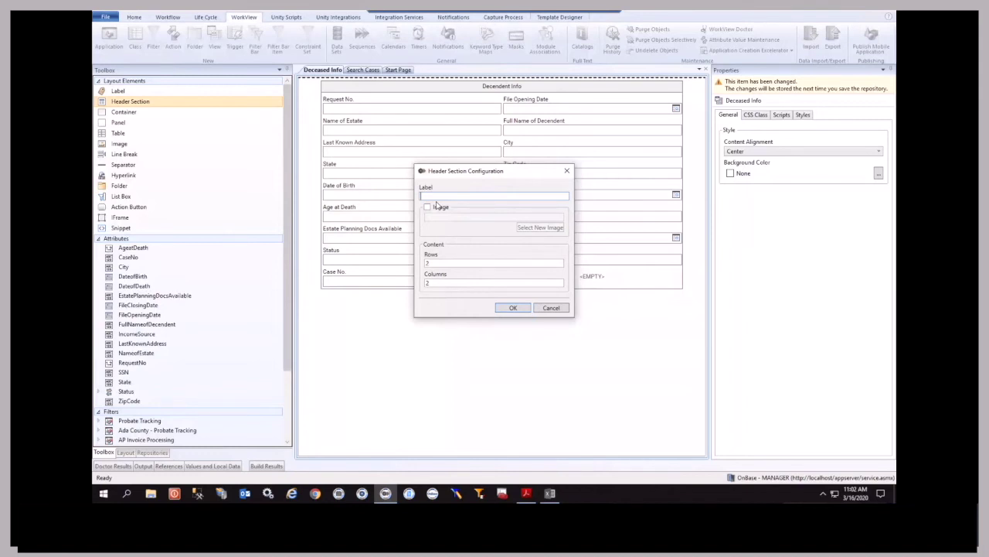
click(551, 308)
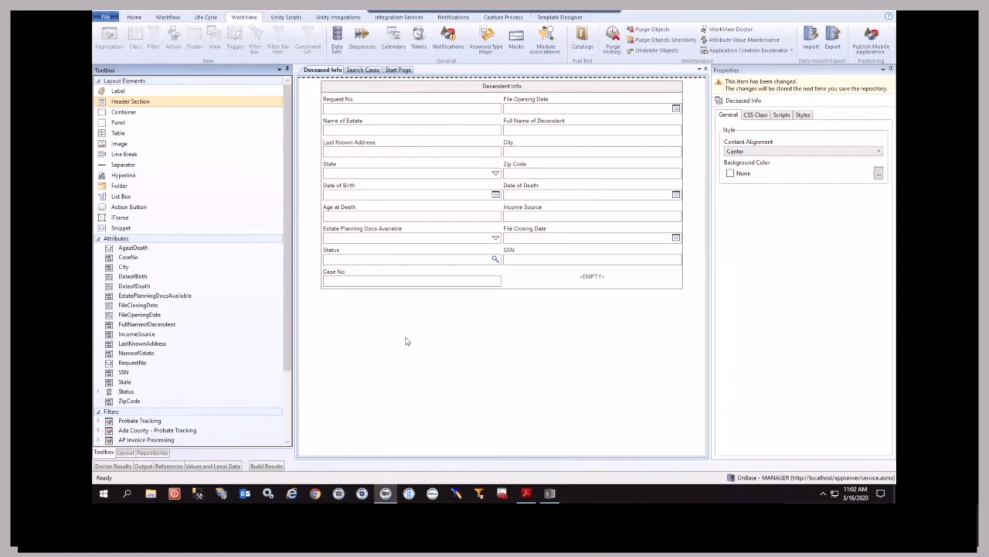
click(367, 294)
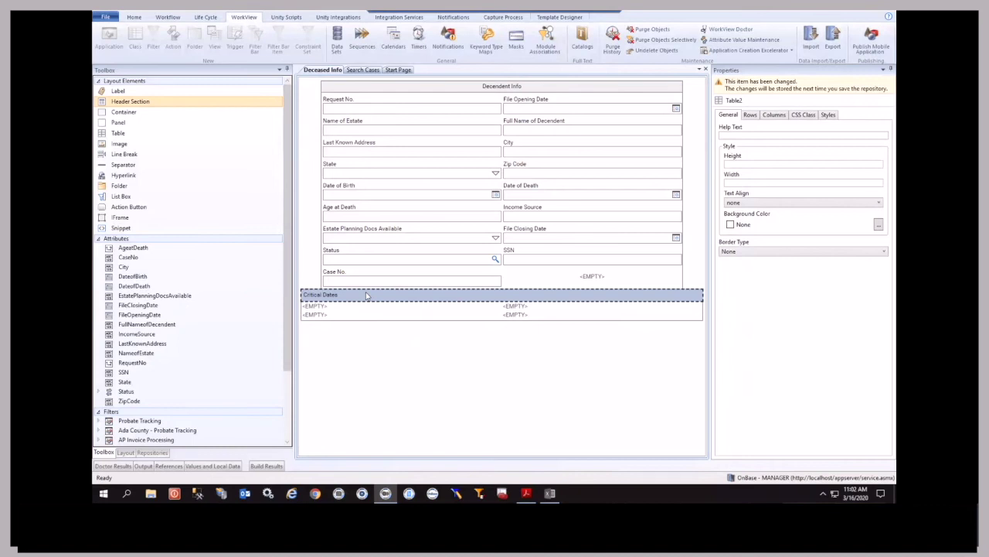
click(557, 399)
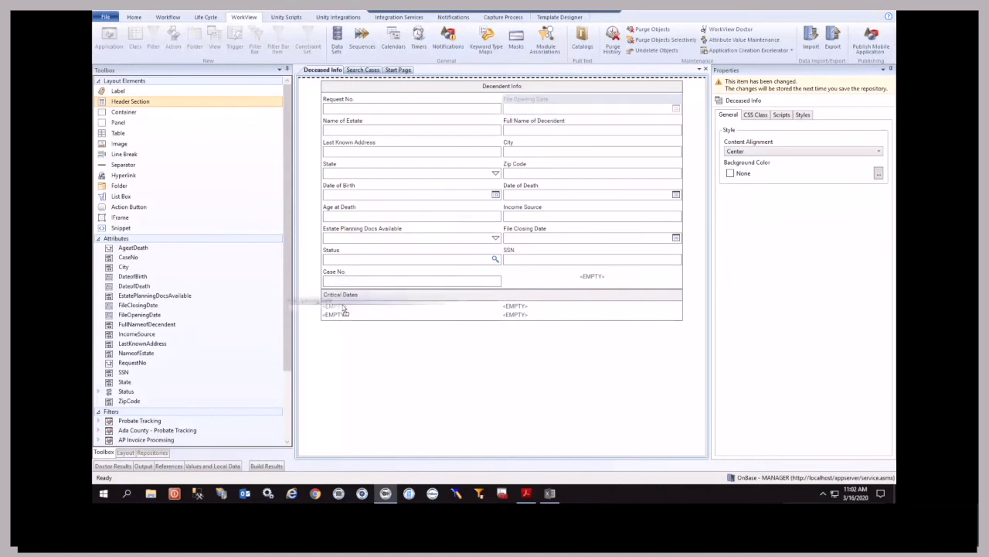
drag(343, 307, 344, 308)
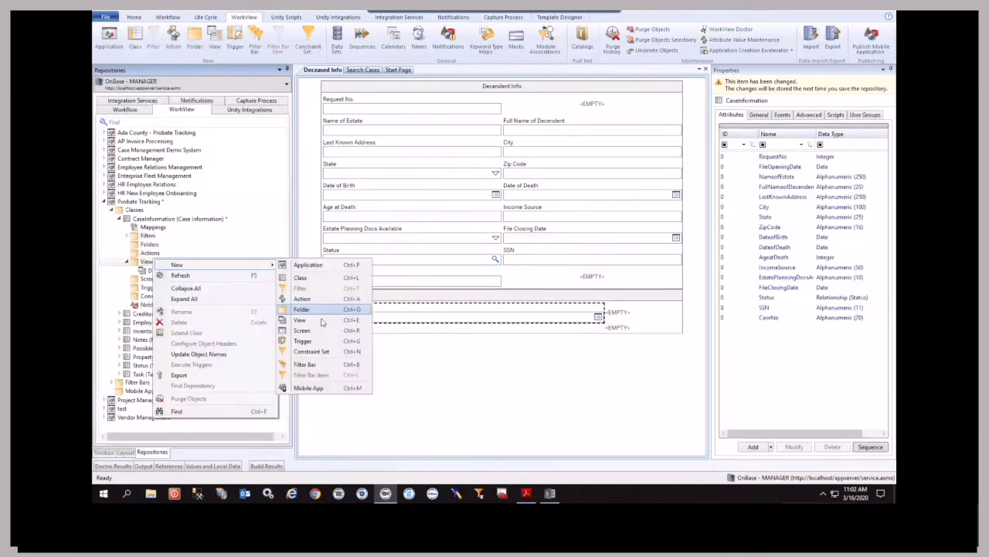
Create a new view named test view for the CaseInformation class.
click(310, 327)
click(488, 196)
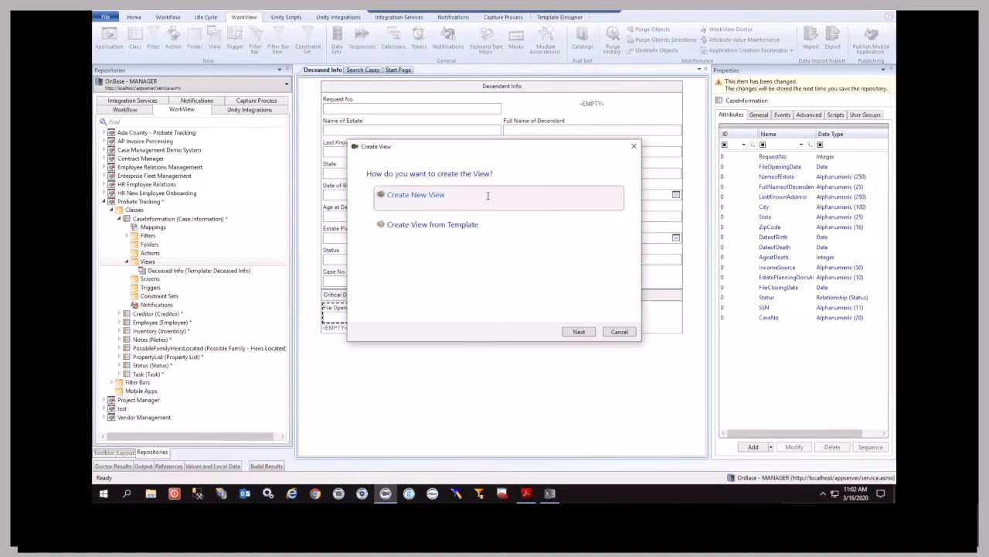
double_click(488, 195)
text(test vuiew)
key(BackSpace)
key(BackSpace)
key(BackSpace)
key(BackSpace)
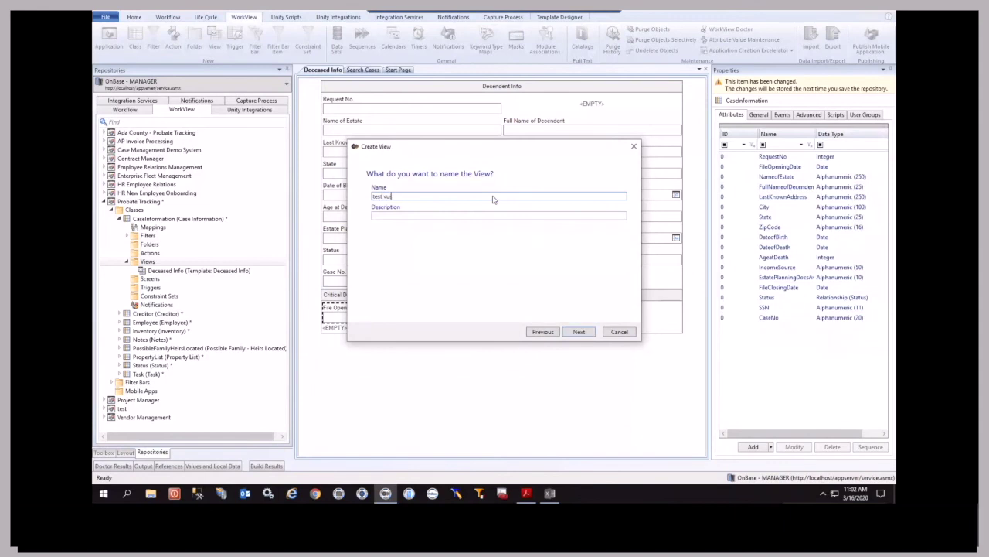
text(iew)
click(591, 330)
click(592, 331)
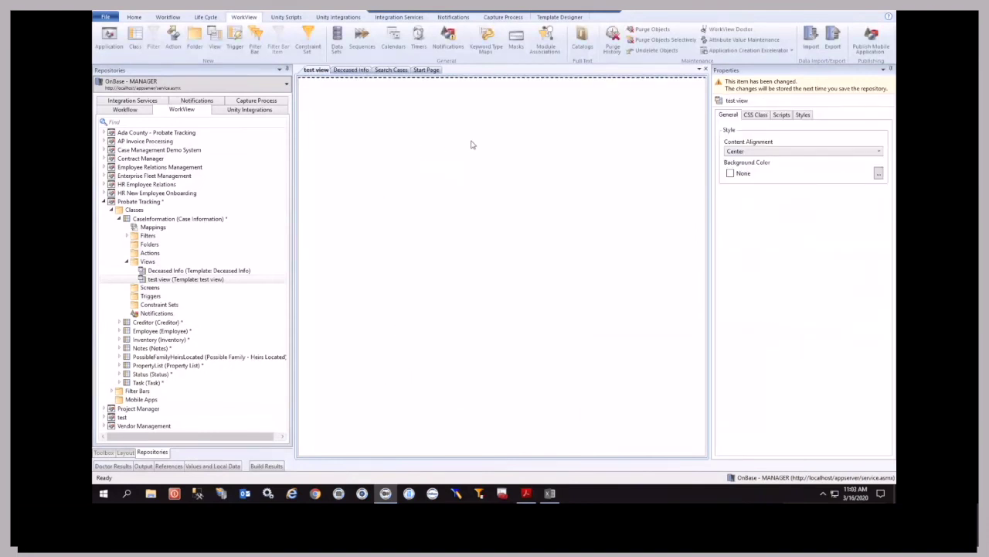
Add a header section labelled test with two rows and two columns to the test view.
click(103, 452)
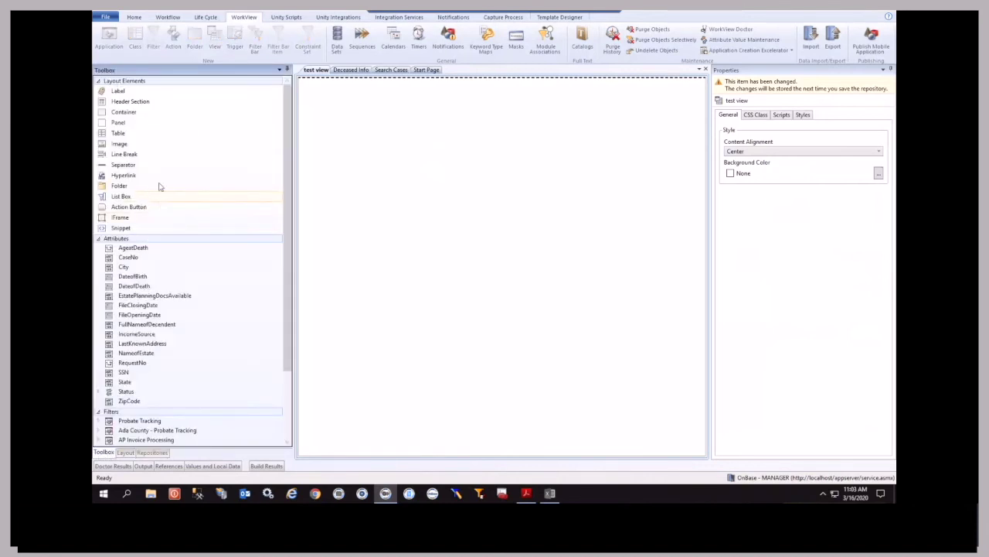
double_click(149, 103)
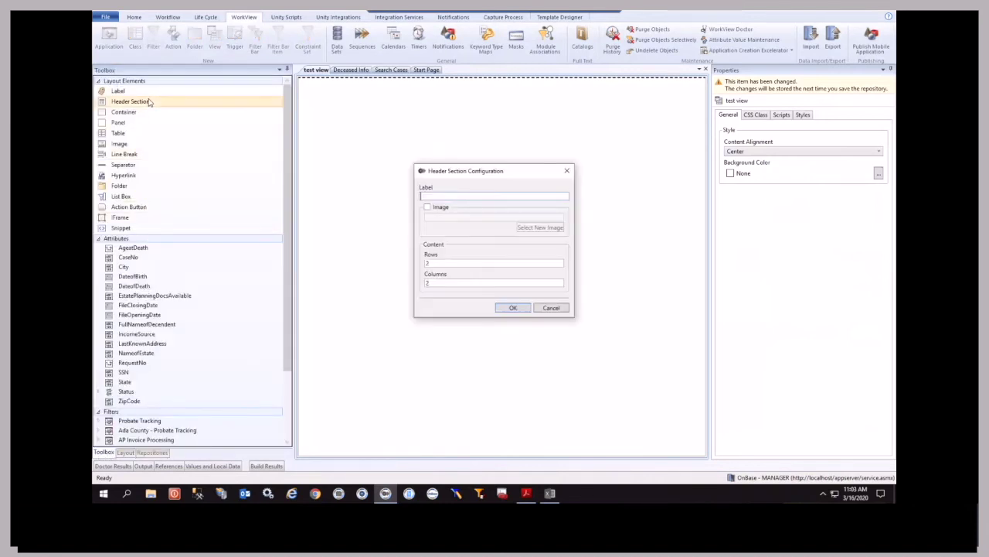
key(Escape)
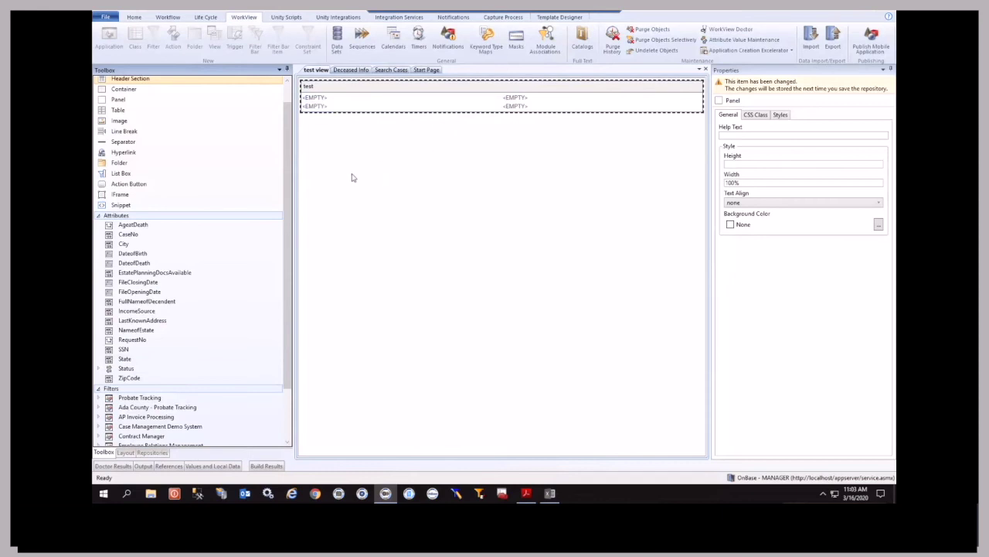
scroll(223, 182, up, 1)
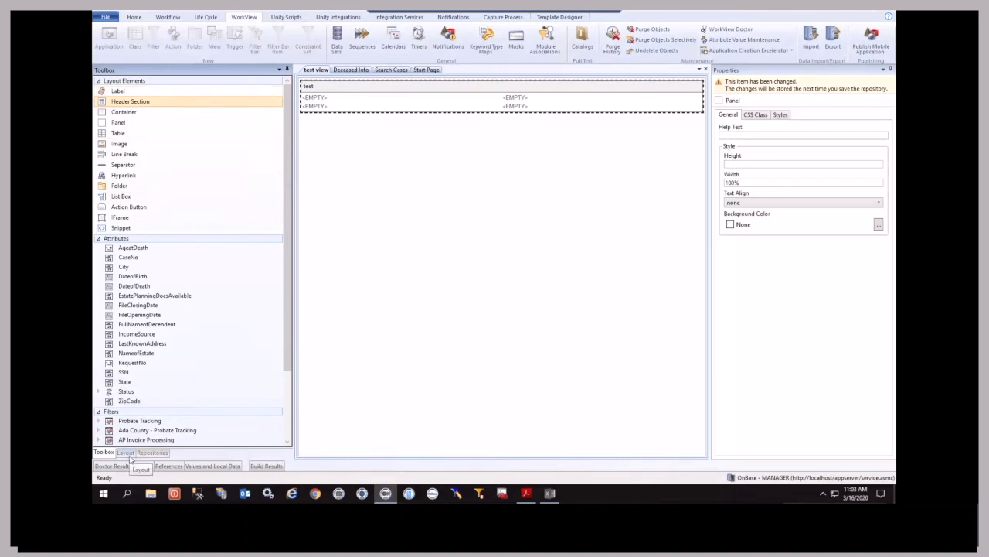
Review the Probate Tracking class list and examine the CaseInformation class's document type and document import mappings.
click(154, 453)
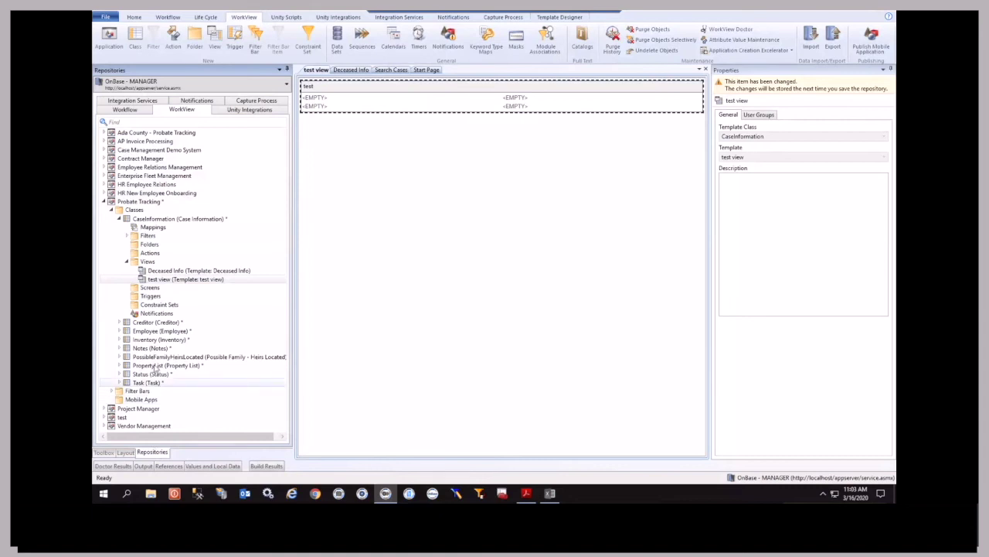
click(119, 220)
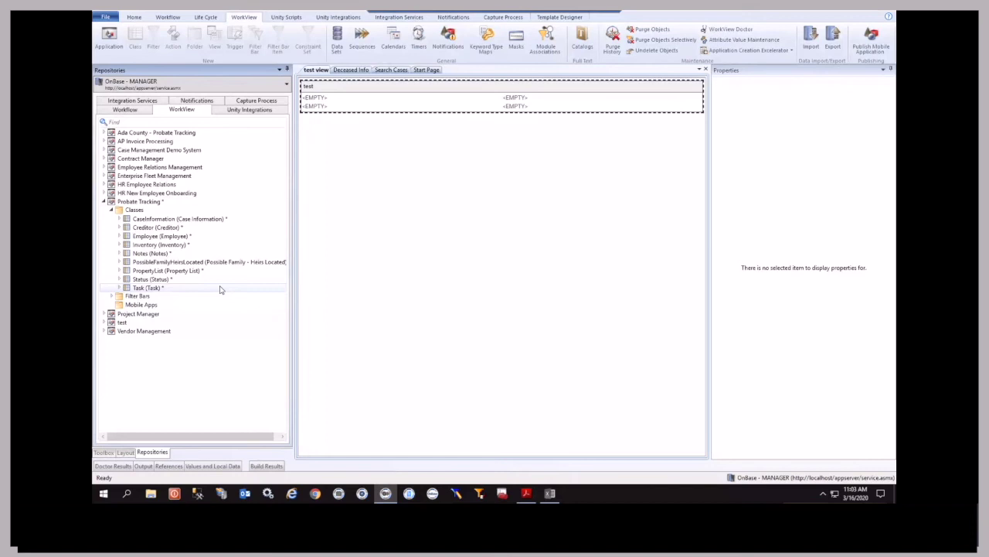
click(119, 218)
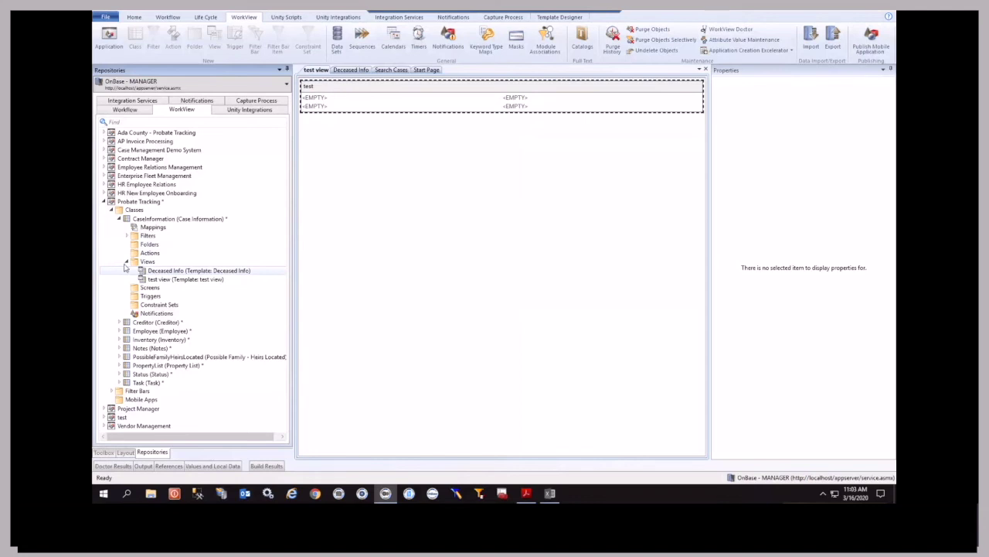
click(126, 261)
click(153, 227)
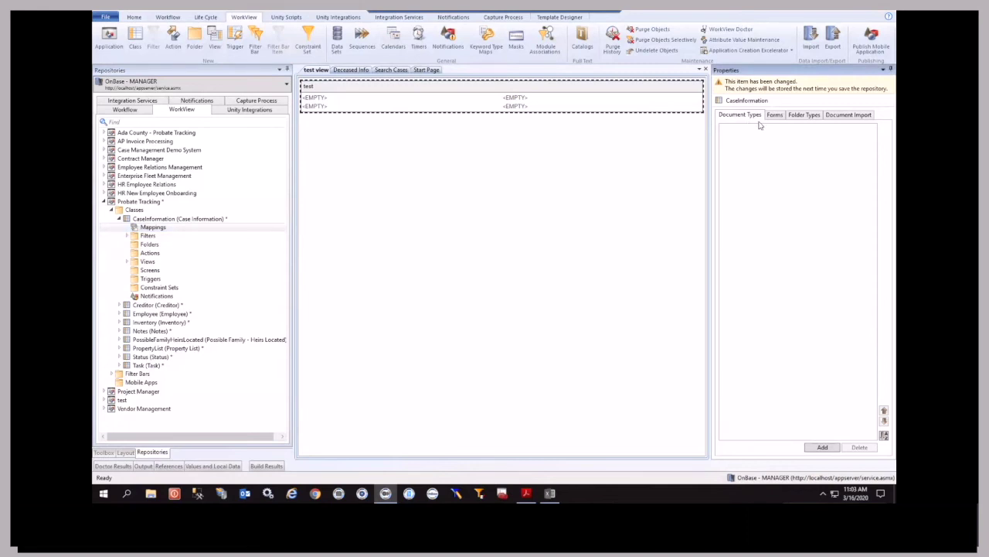
click(848, 115)
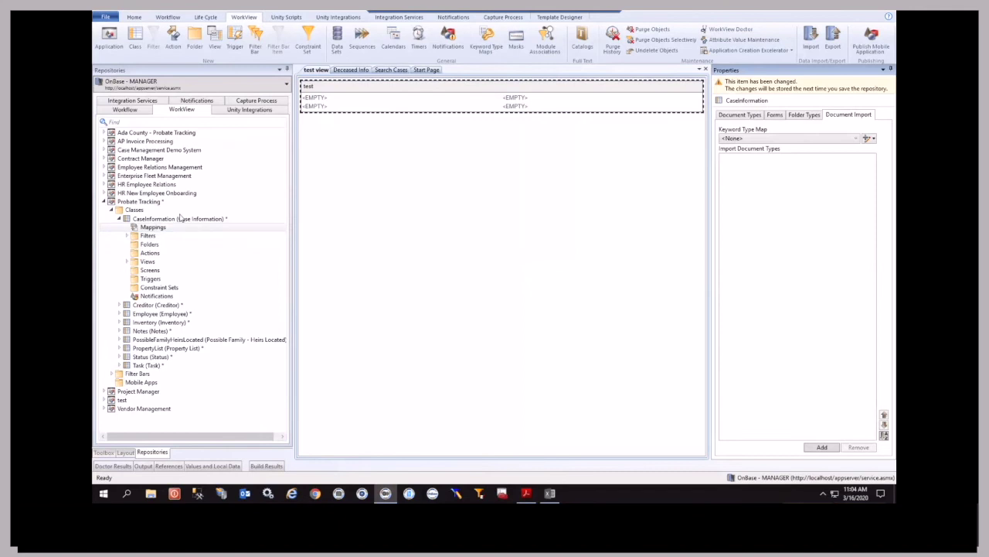
Start adding a class to the Probate Tracking application and browse the existing classes available for reuse.
click(165, 220)
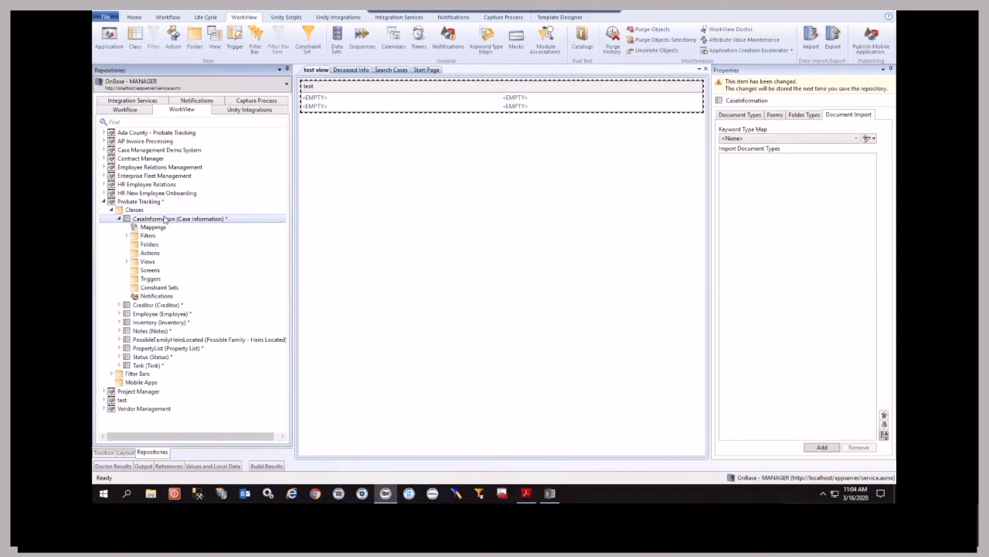
right_click(164, 205)
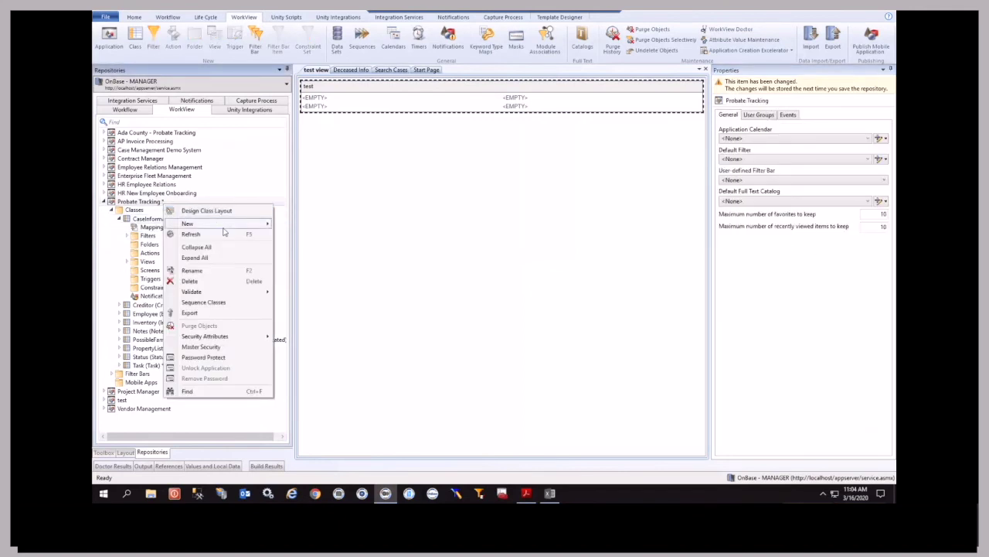
mouse_move(224, 225)
click(341, 236)
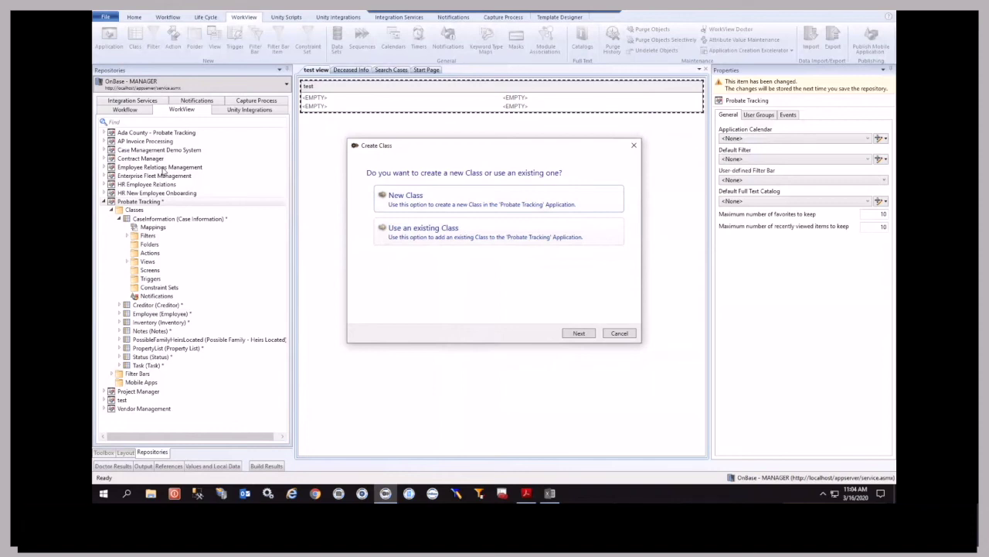
click(424, 228)
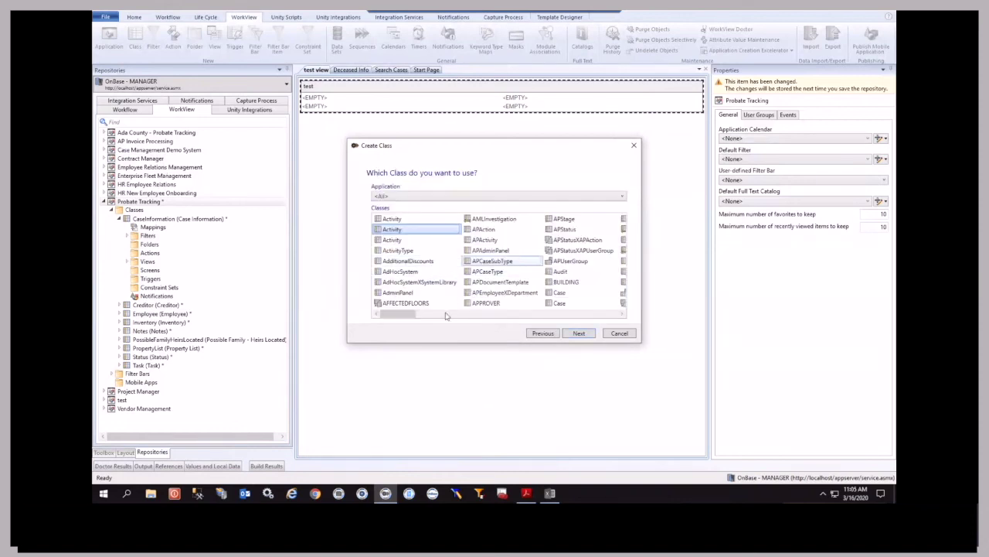
drag(402, 313, 484, 319)
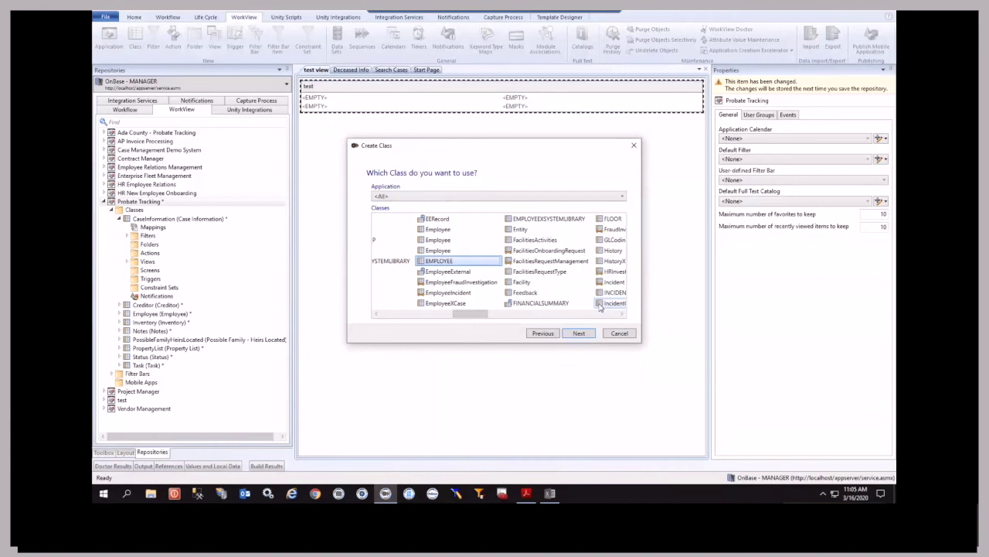
click(543, 333)
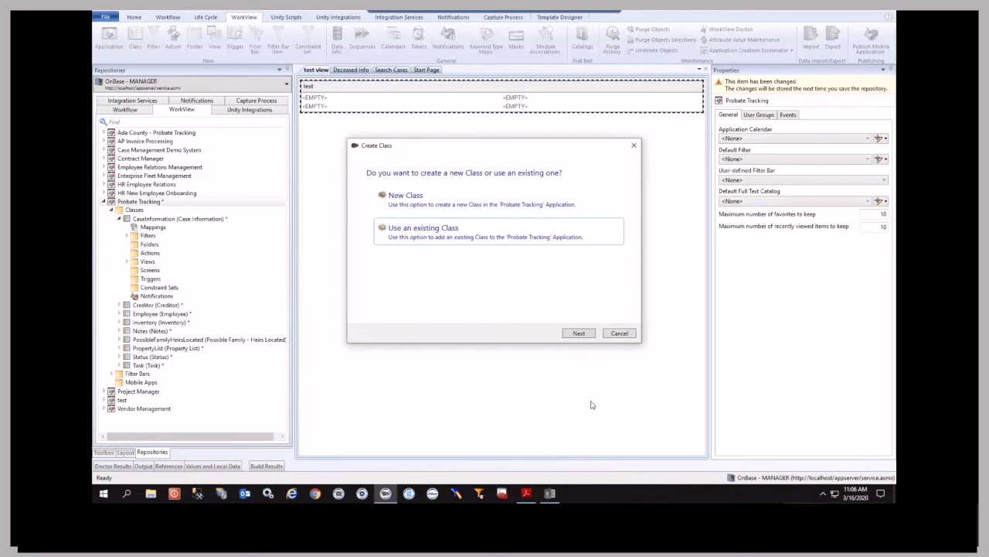
Start creating an External Class named external in the Probate Tracking application and browse its external source options.
click(579, 332)
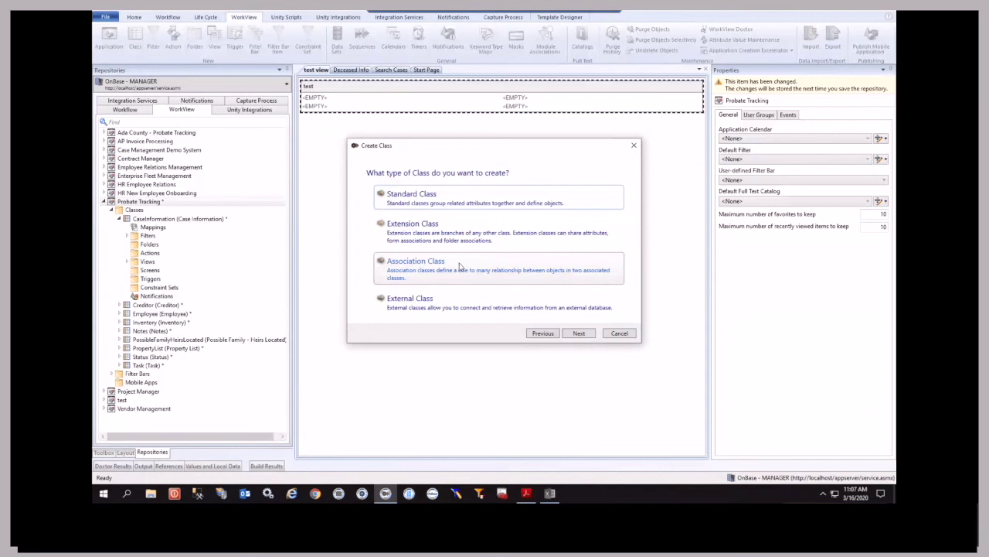
double_click(436, 301)
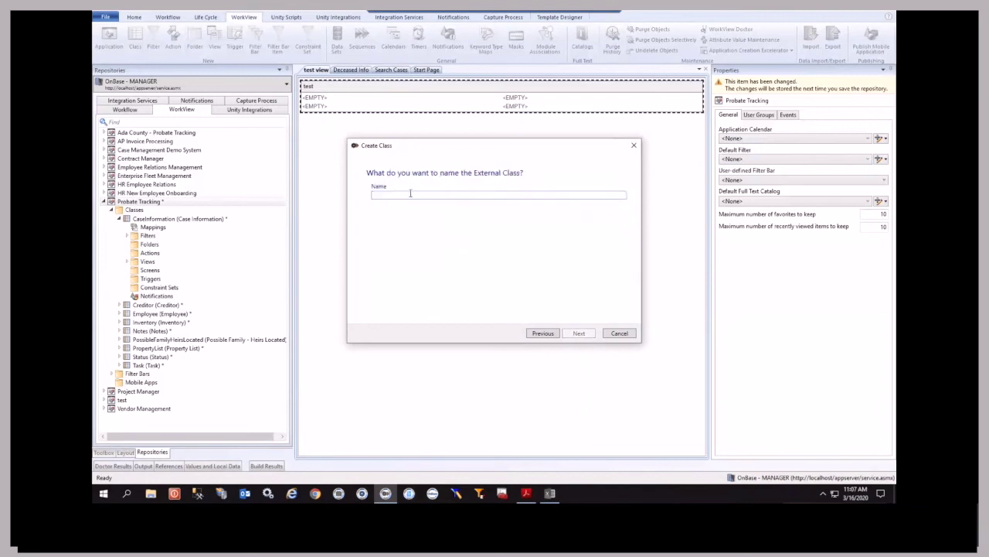
text(externa)
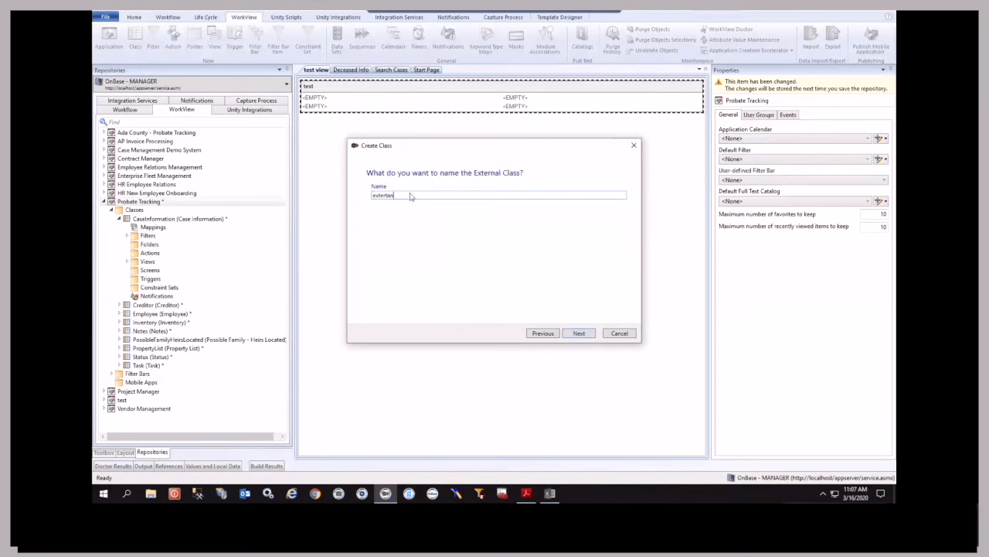
text(l)
click(577, 334)
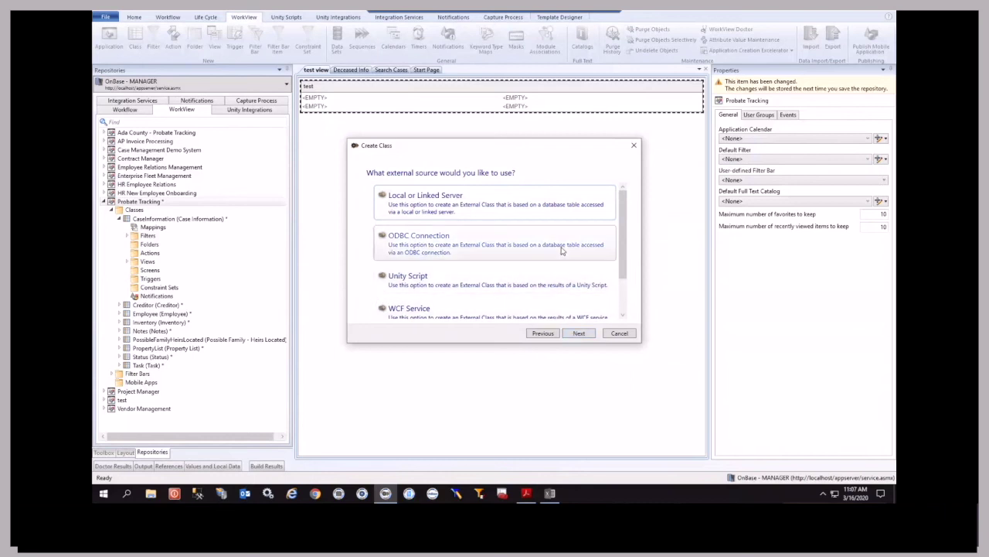
scroll(553, 272, down, 3)
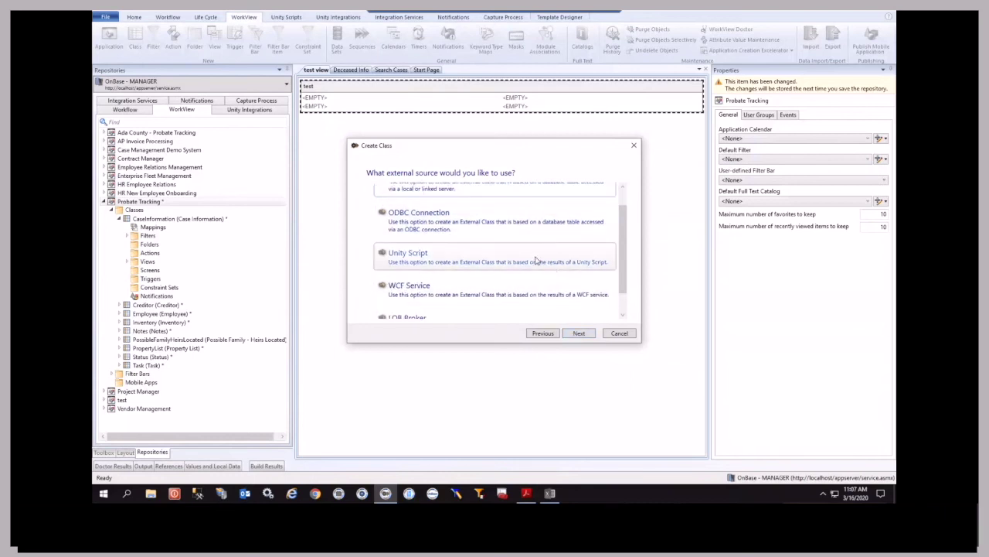
scroll(538, 265, down, 1)
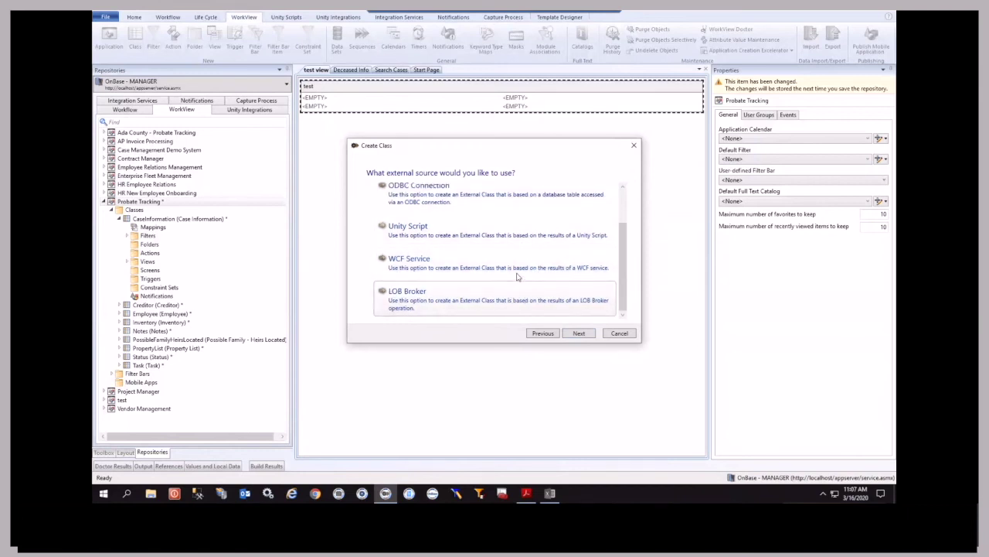
scroll(534, 242, up, 3)
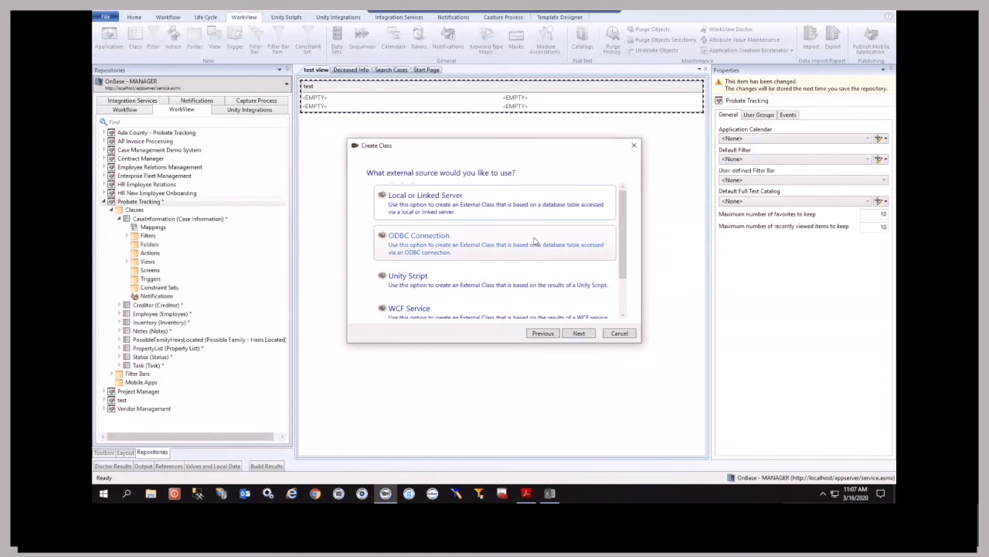
double_click(478, 209)
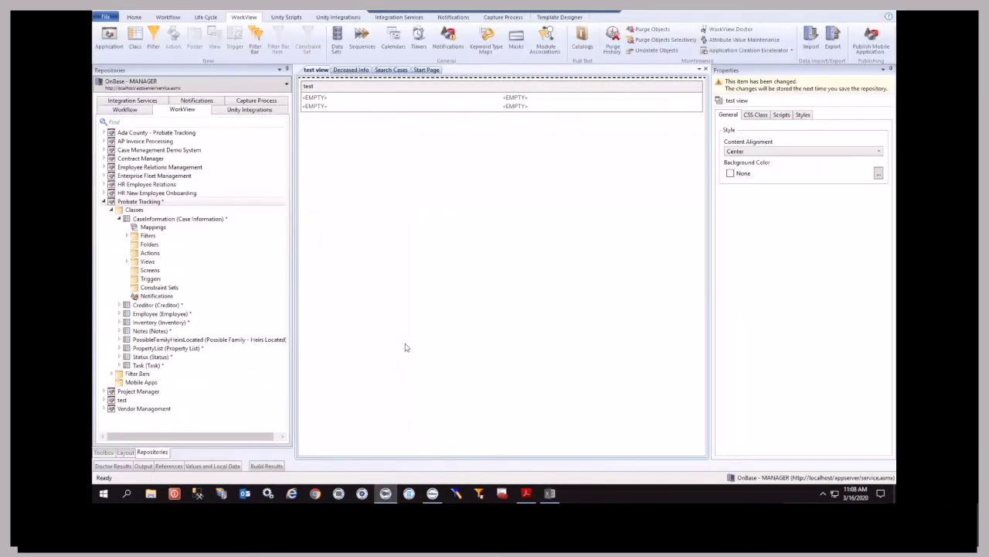
click(164, 219)
right_click(164, 220)
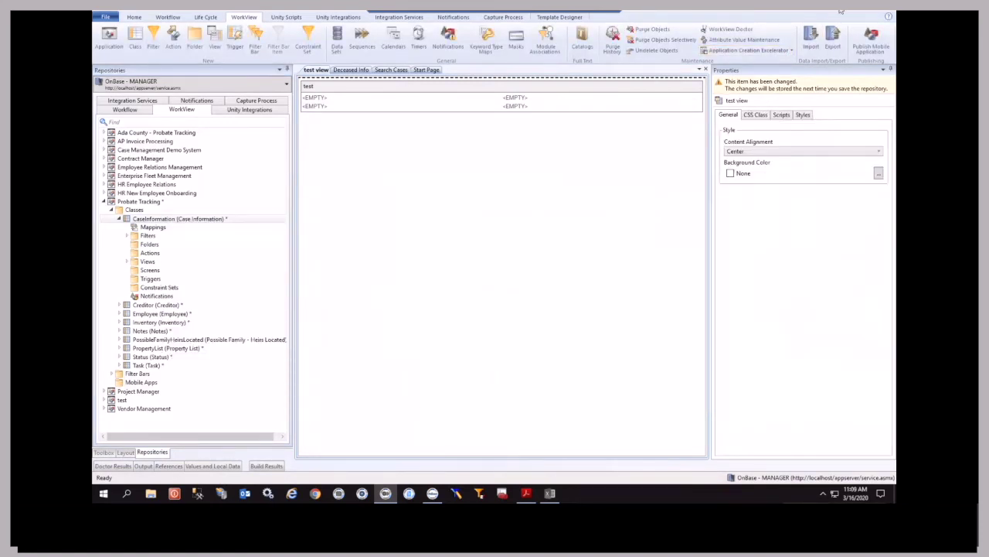
Switch to the OnBase Unity Client and expand the Department Groups, Employees and Administration filters of HR New Employee Onboarding.
click(841, 12)
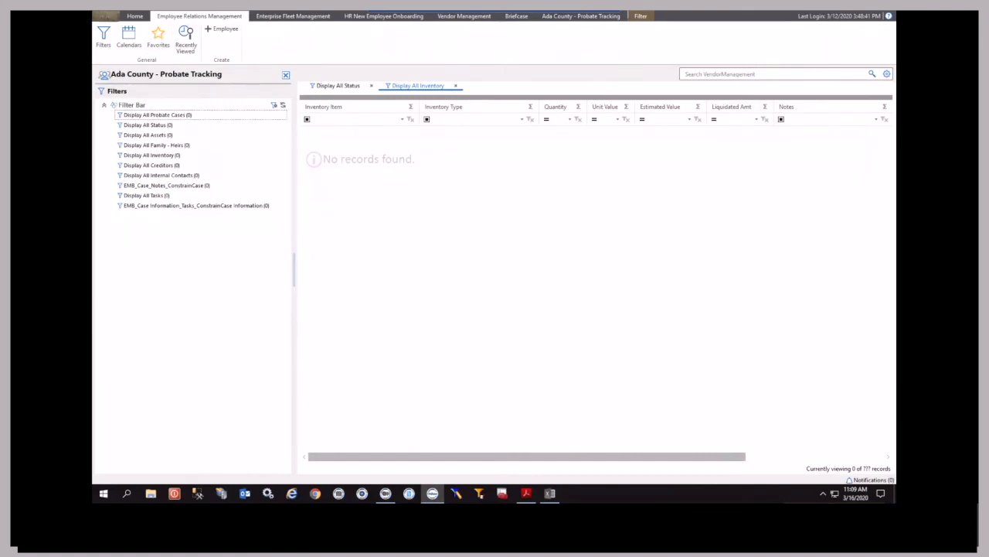
click(378, 26)
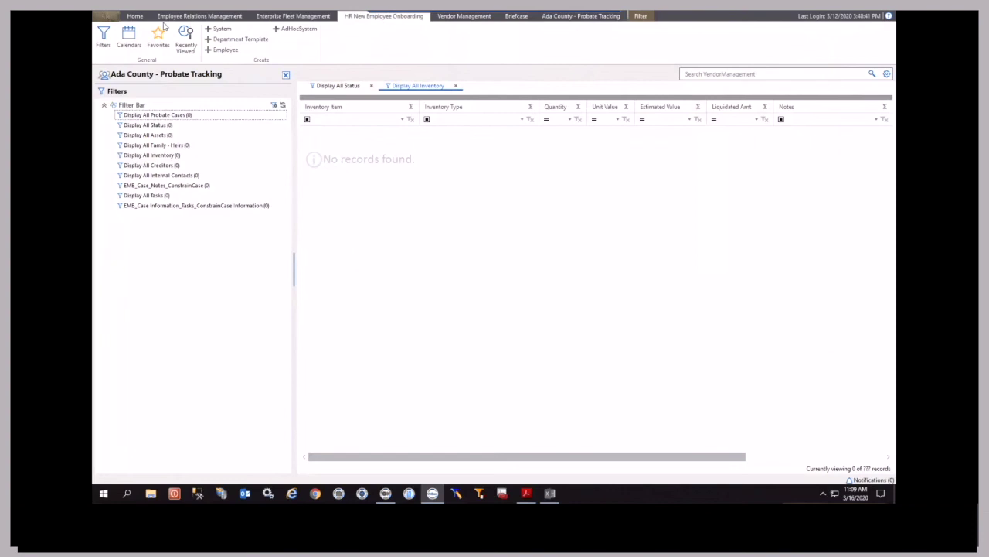
click(103, 39)
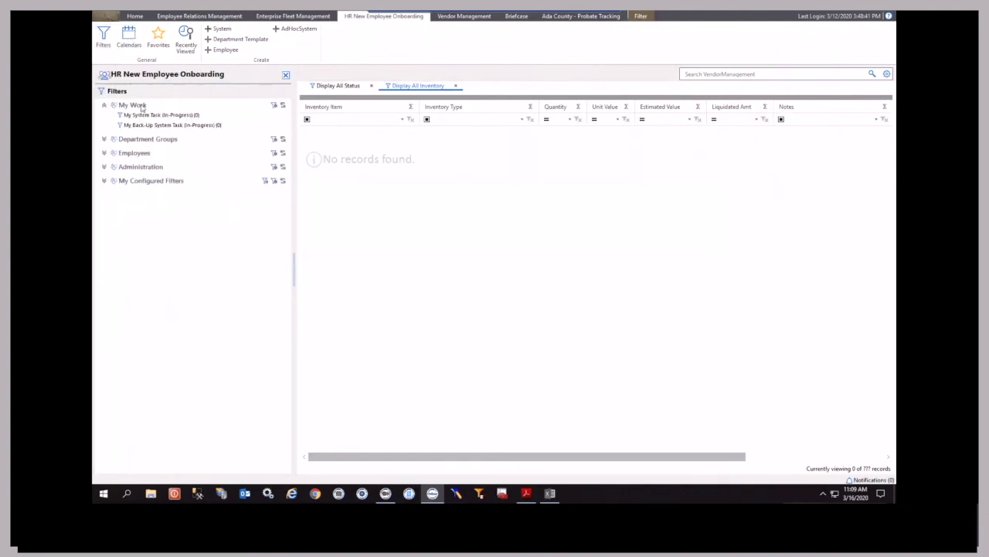
click(148, 140)
click(144, 183)
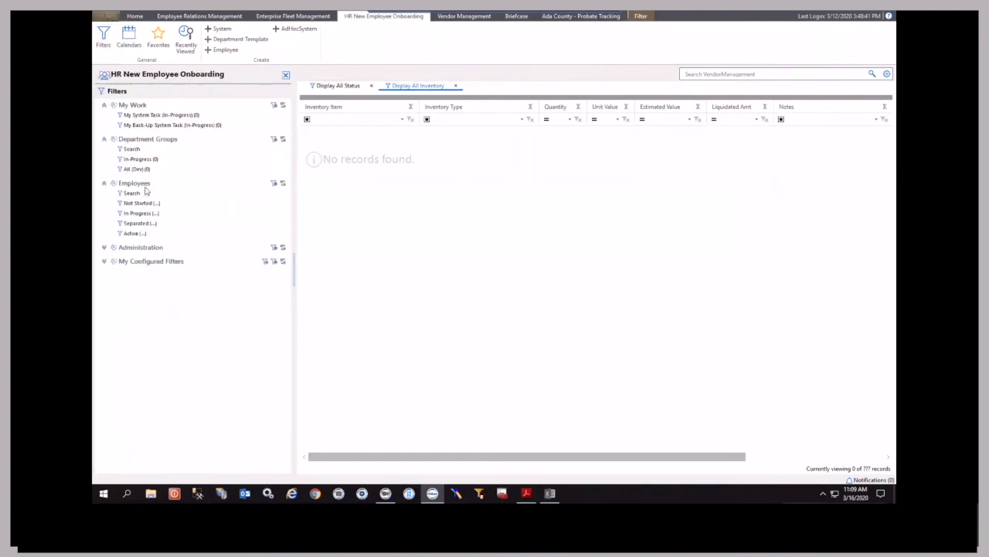
click(150, 248)
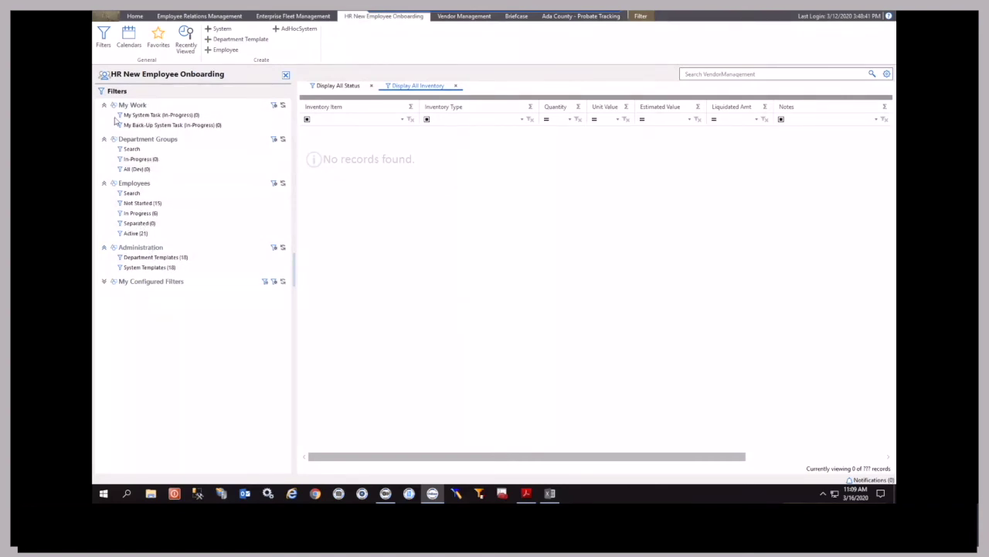
View the My System Task (In-Progress) filter and run the Employees search without any constraints.
click(157, 115)
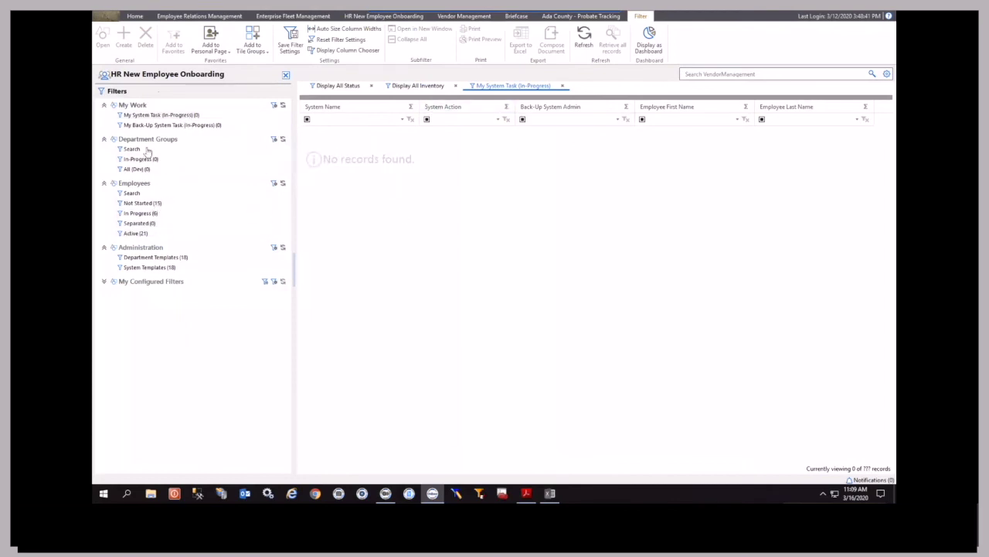
click(130, 193)
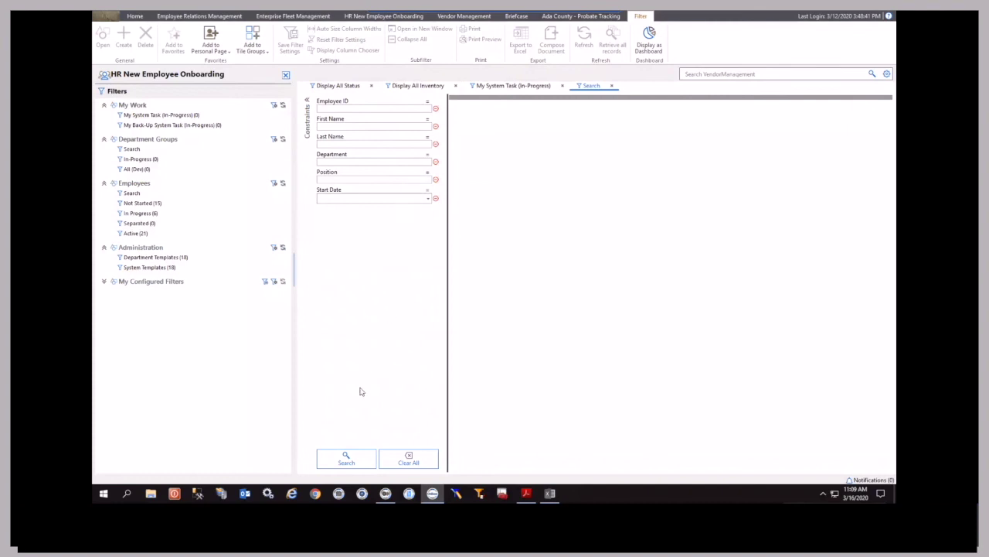
click(356, 464)
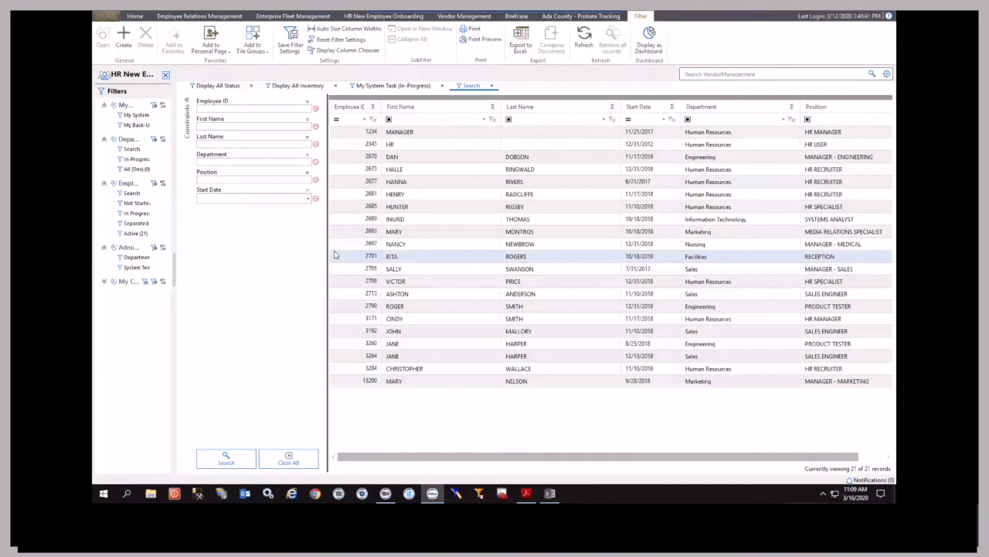
Auto-size the employee search result columns, then group the results by Department and remove the grouping.
click(347, 32)
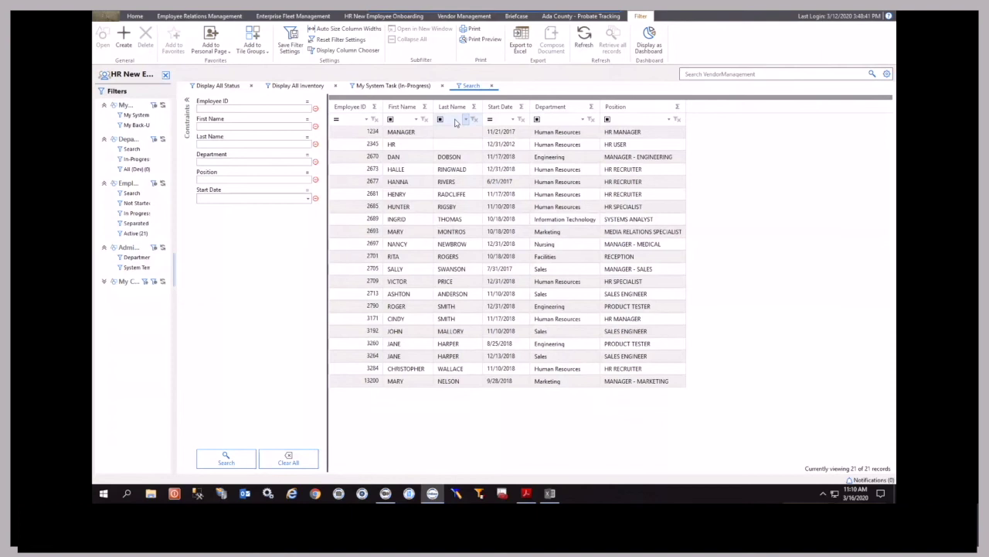
click(394, 85)
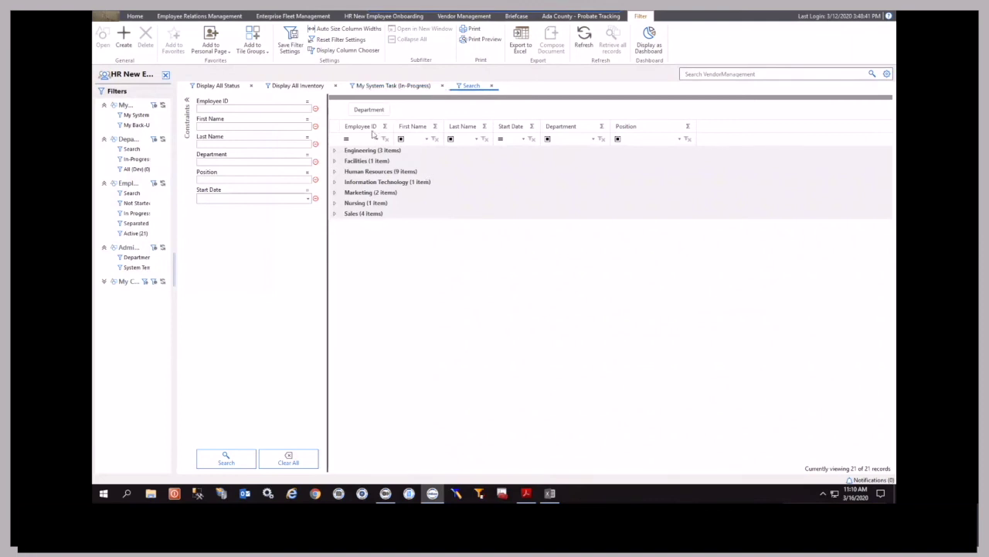
drag(368, 111, 477, 245)
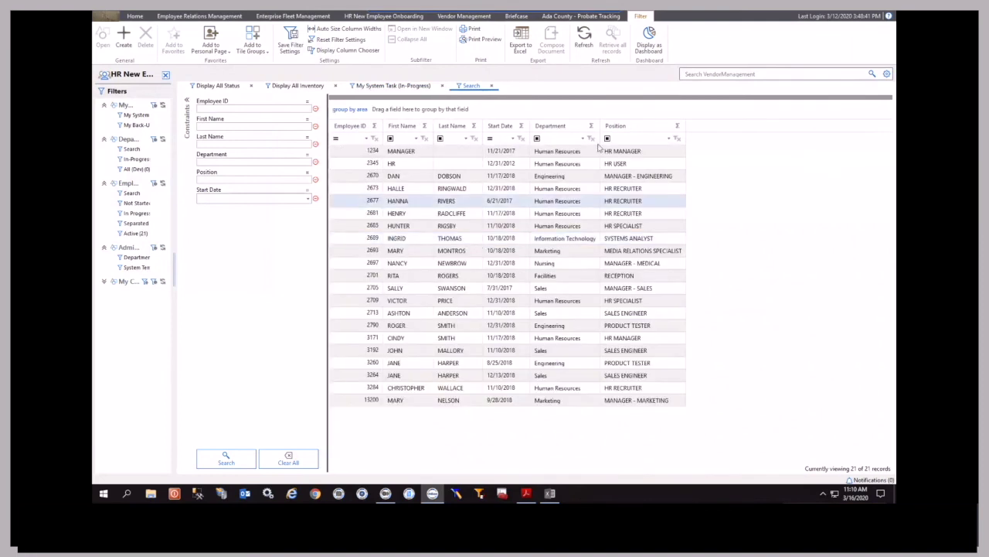
Display the employee search results as a dashboard and set the bar chart to view Department by Employee ID.
click(642, 49)
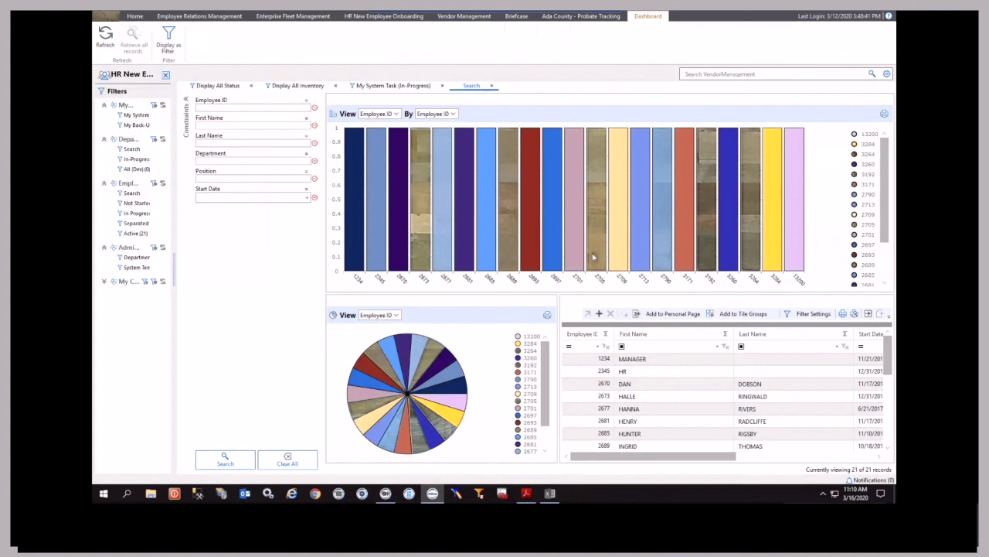
click(393, 114)
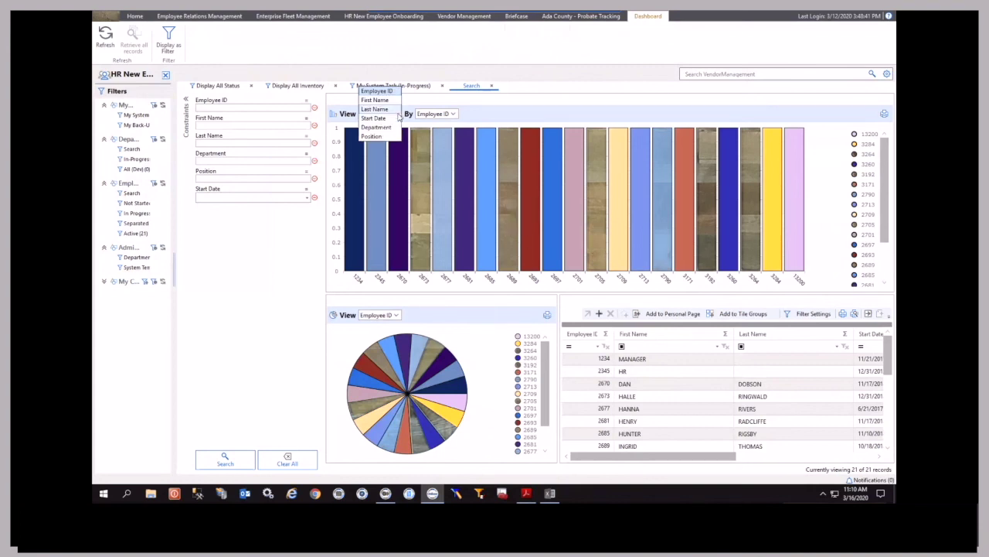
click(391, 128)
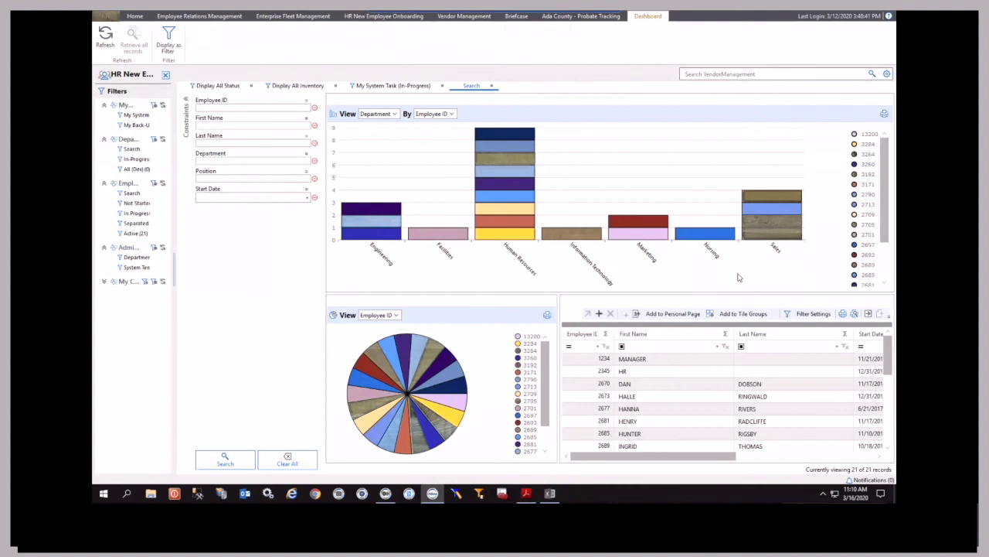
mouse_move(508, 205)
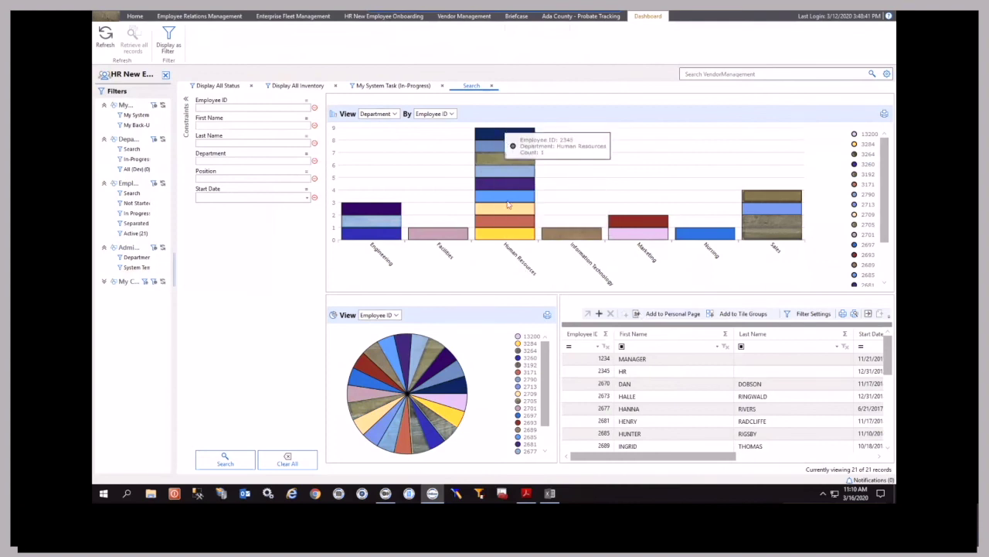
Set the dashboard's pie chart to view Department and limit the record list to the Engineering slice.
click(393, 314)
click(377, 330)
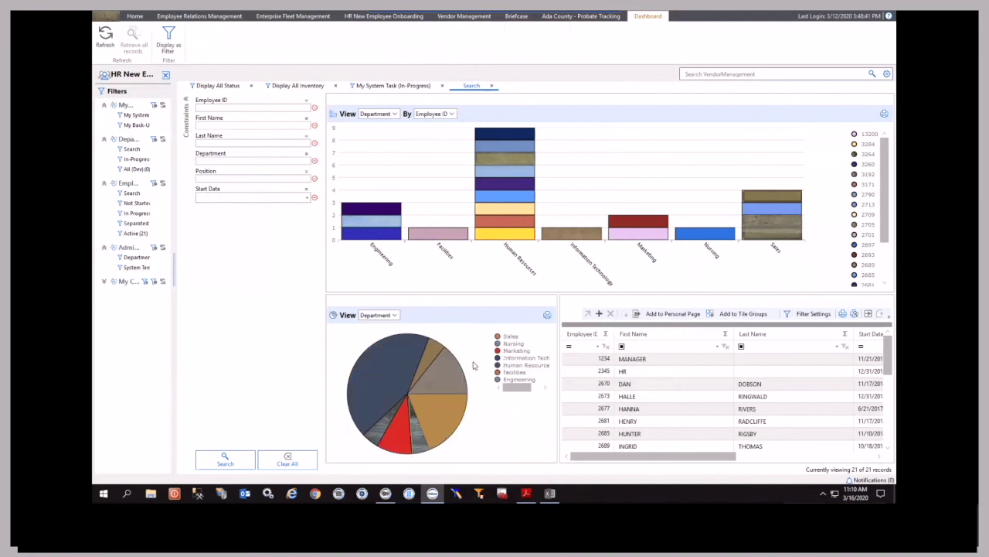
mouse_move(454, 365)
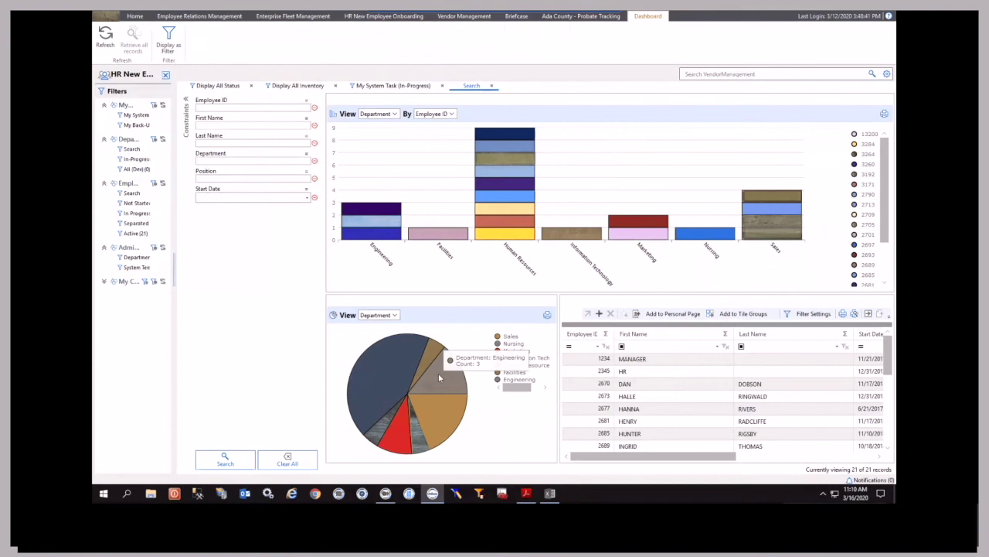
click(439, 377)
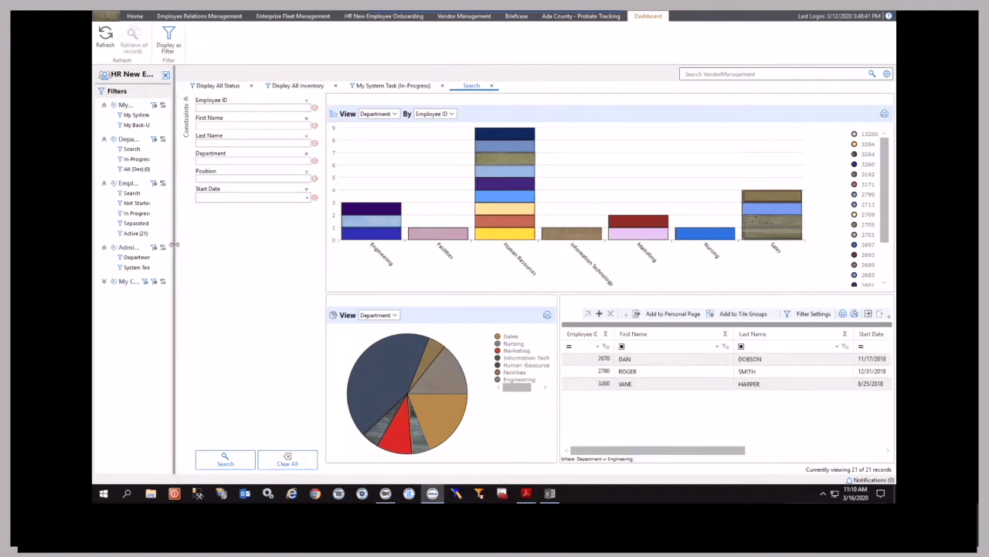
Widen the filter list, open an employee record from the Not Started filter and review its Employee Info and Onboarding Checklist sections.
drag(284, 259, 303, 264)
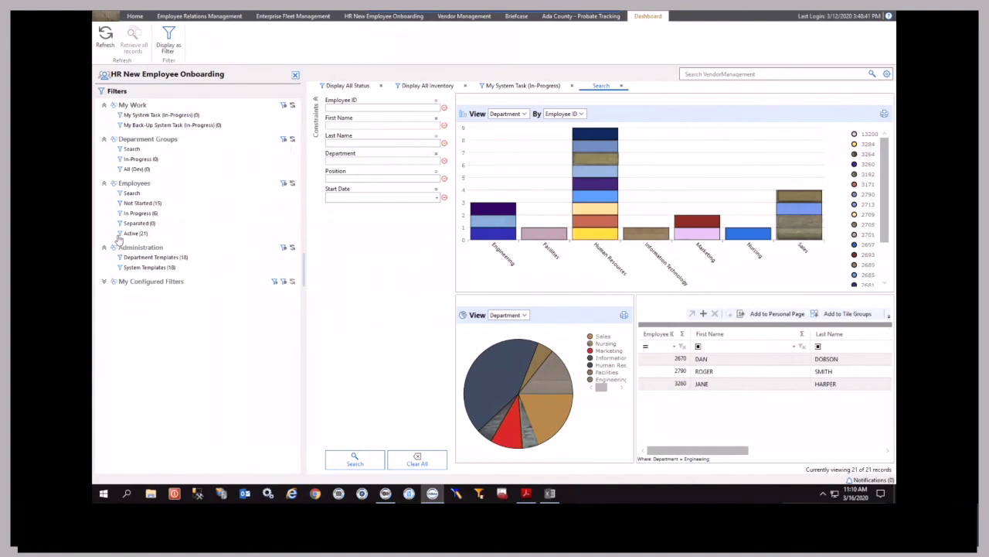
click(129, 202)
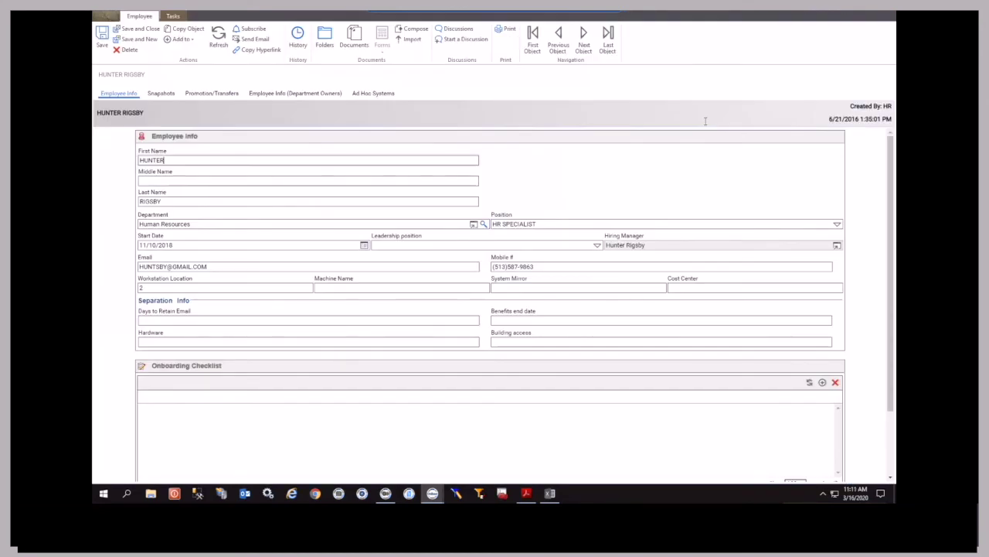
scroll(385, 389, down, 1)
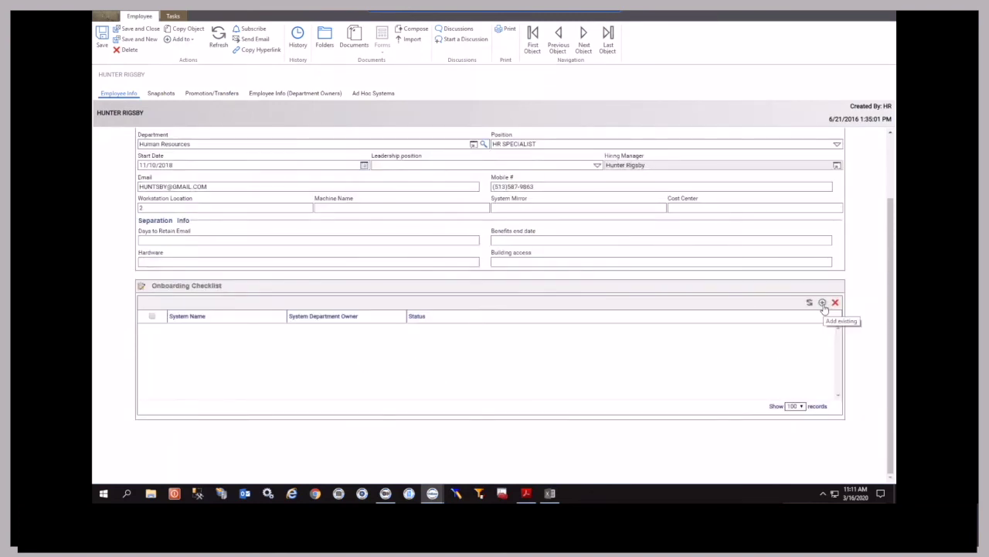
scroll(278, 227, up, 1)
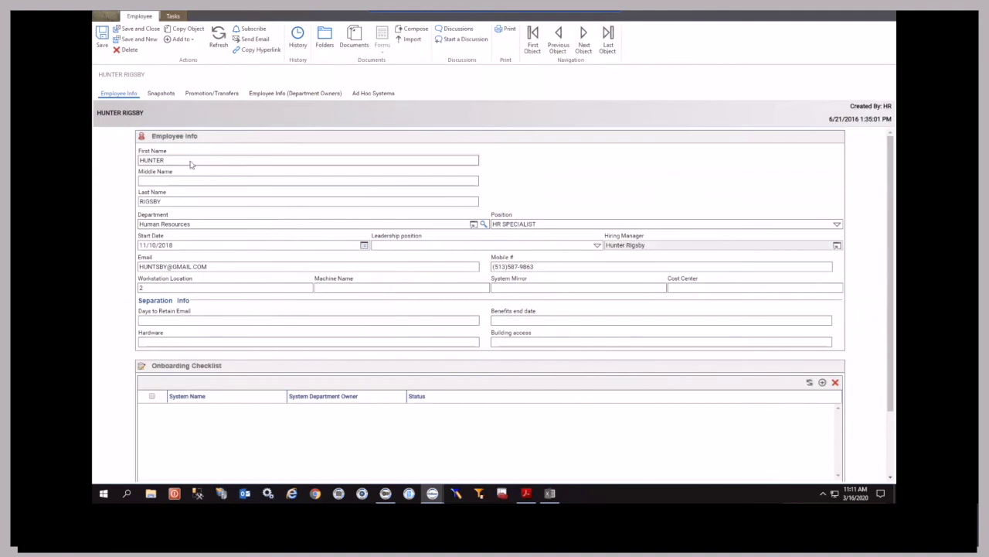
Examine the employee record's Snapshots and Promotion/Transfers screens alongside its Employee Info screen.
click(167, 94)
click(209, 94)
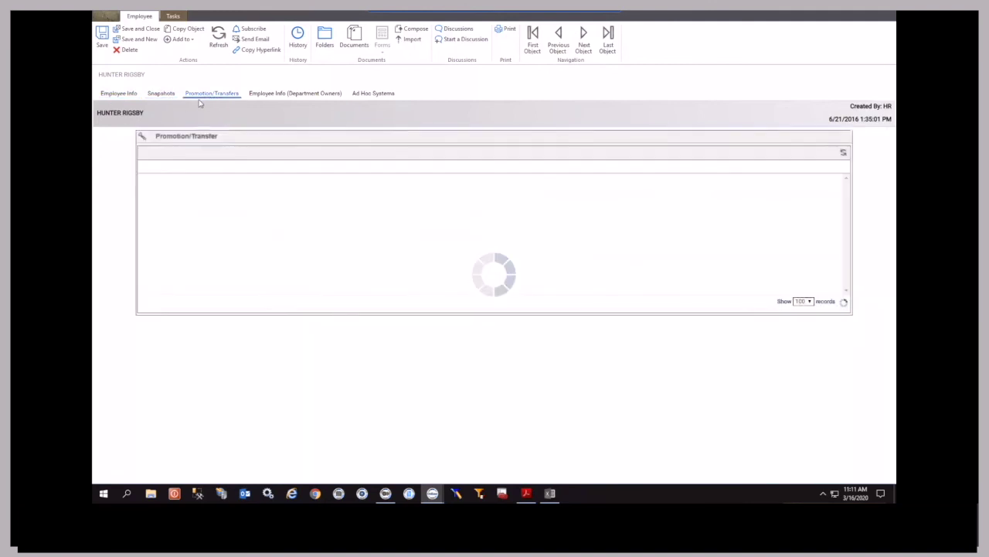
click(120, 94)
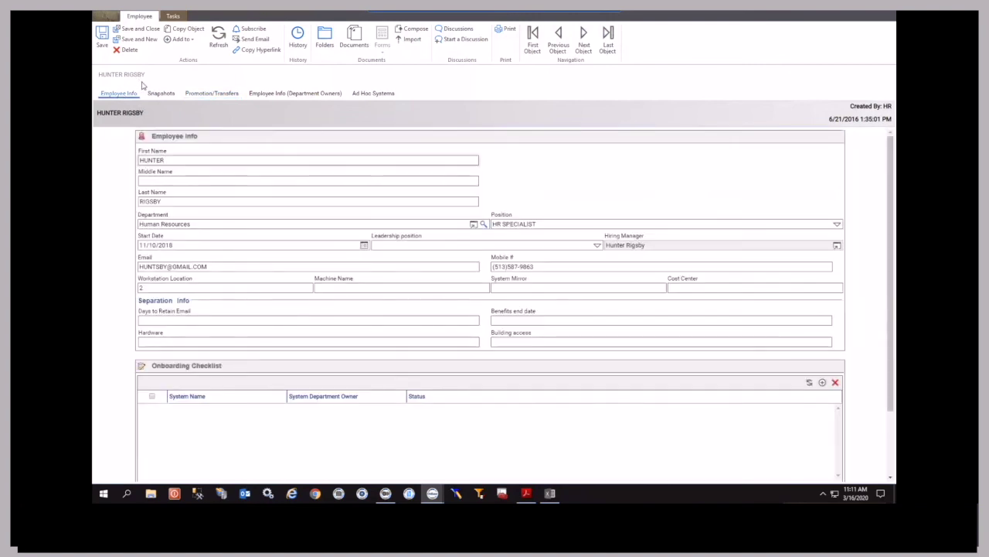
scroll(341, 270, down, 2)
scroll(340, 271, up, 2)
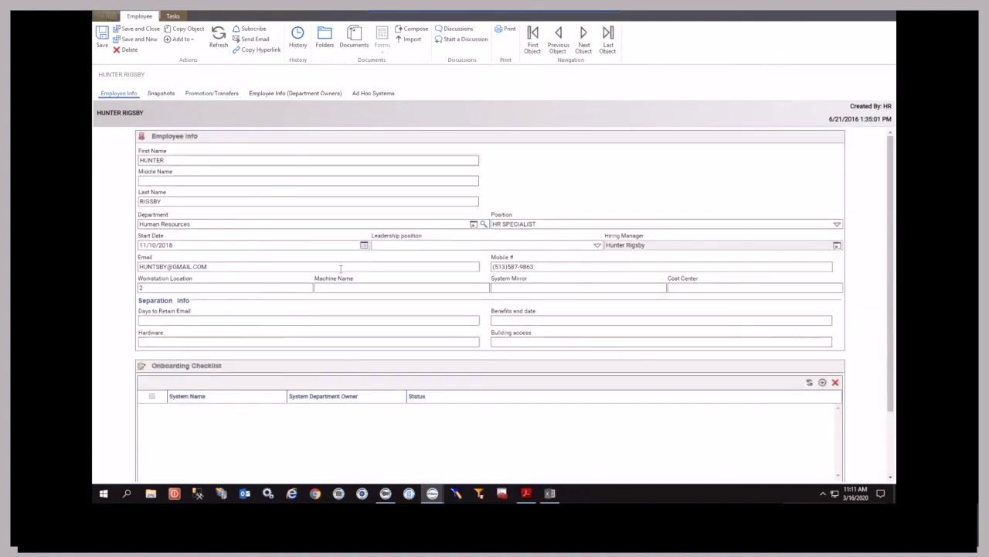
click(215, 94)
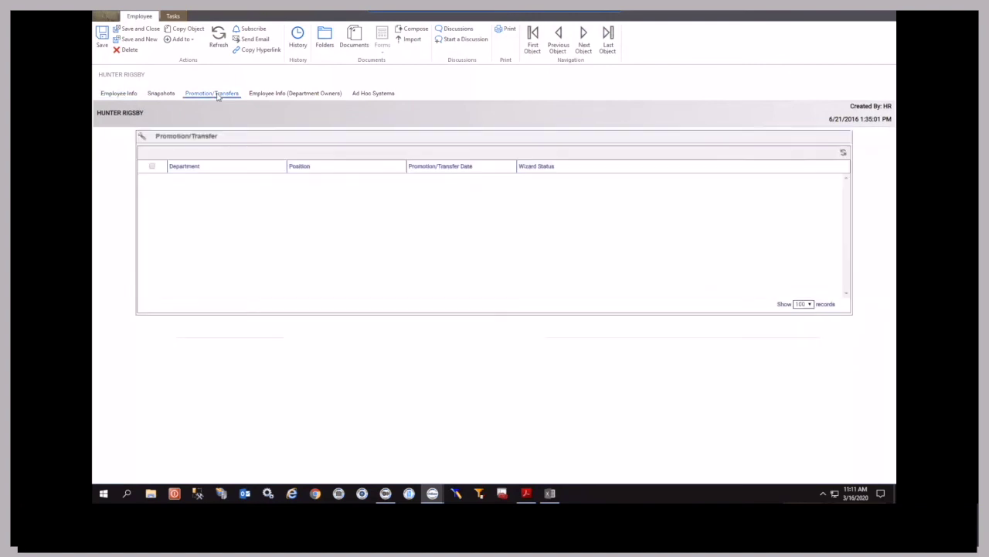
Review the employee's Employee Info (Department Owners) screen and close the record.
click(298, 94)
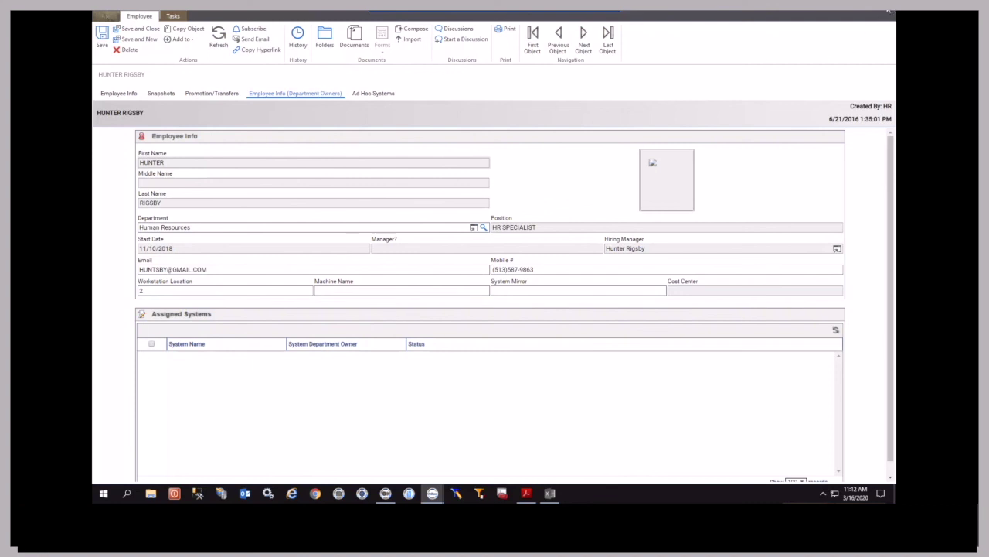
click(885, 11)
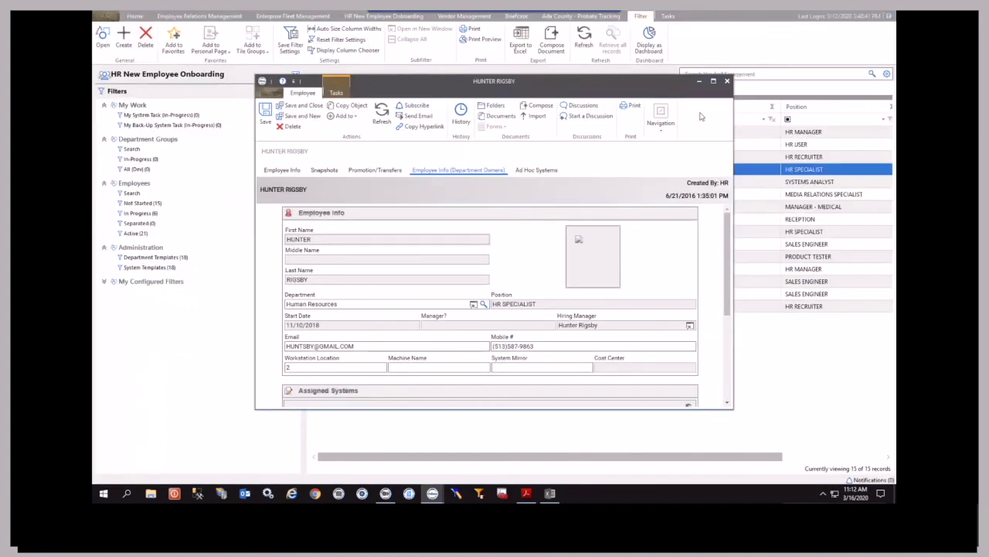
click(727, 81)
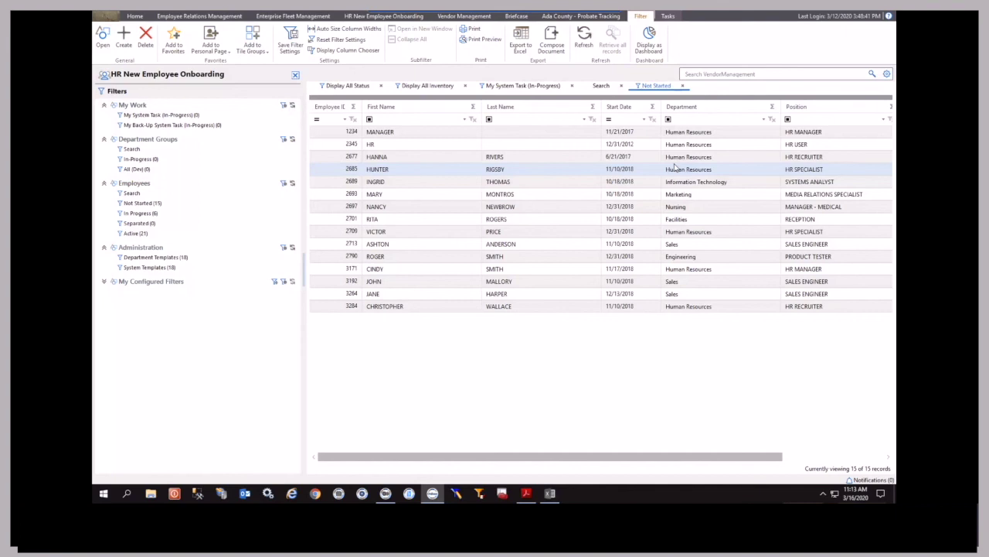
Open the first Sales Engineer's record in the Not Started list and view the document type groups and types offered for importing the I-9 form.
click(665, 169)
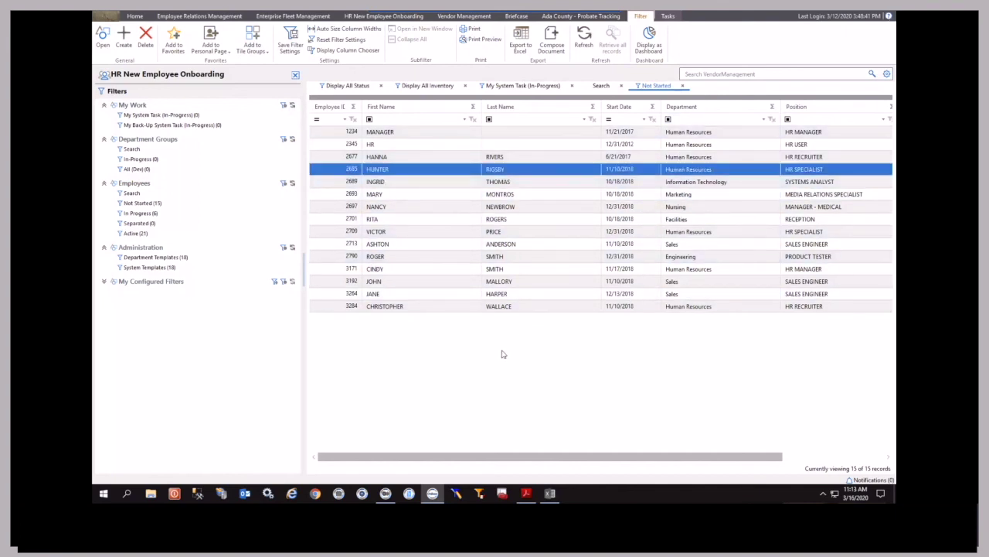
double_click(461, 245)
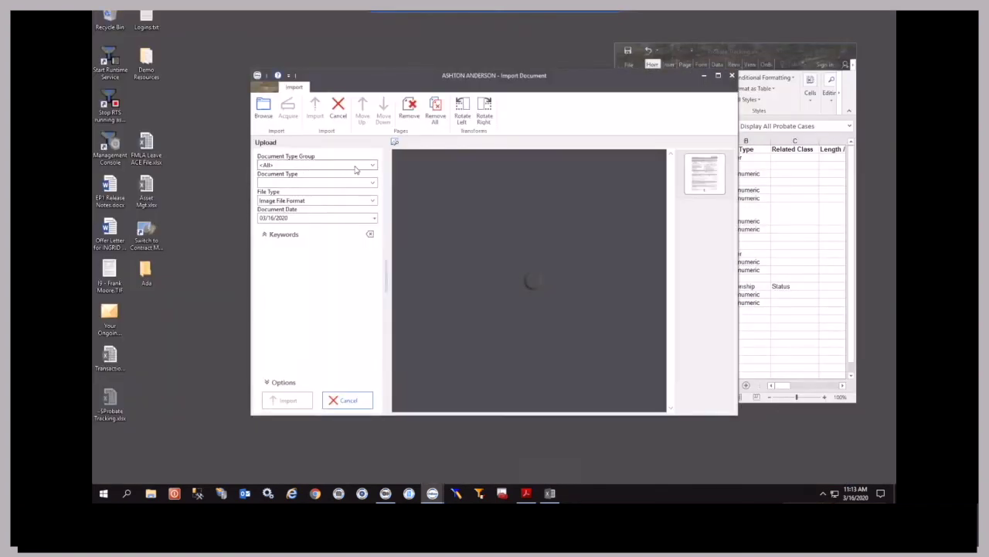
click(341, 167)
click(335, 170)
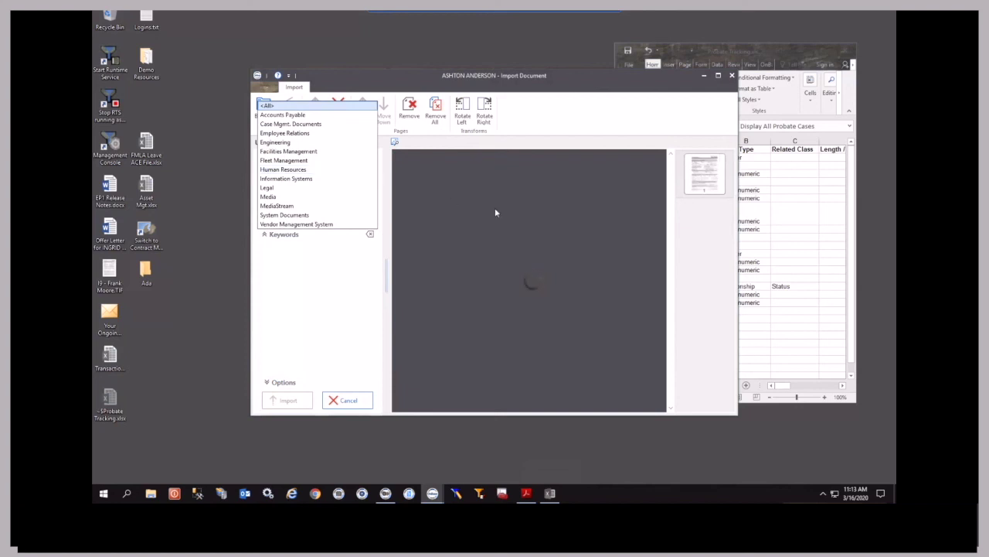
click(352, 188)
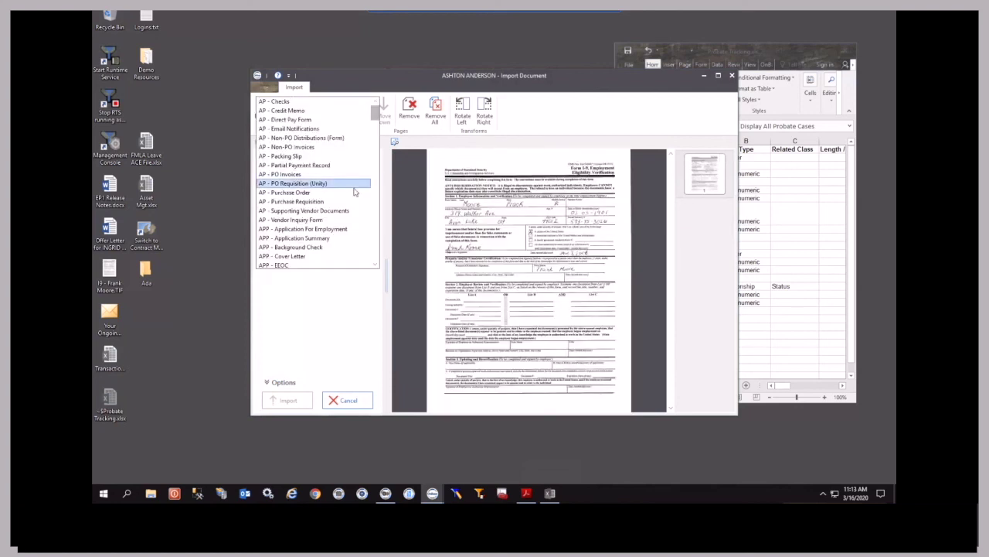
Switch to OnBase Studio and view the Document Import mappings of the CaseInformation class in Probate Tracking.
click(386, 493)
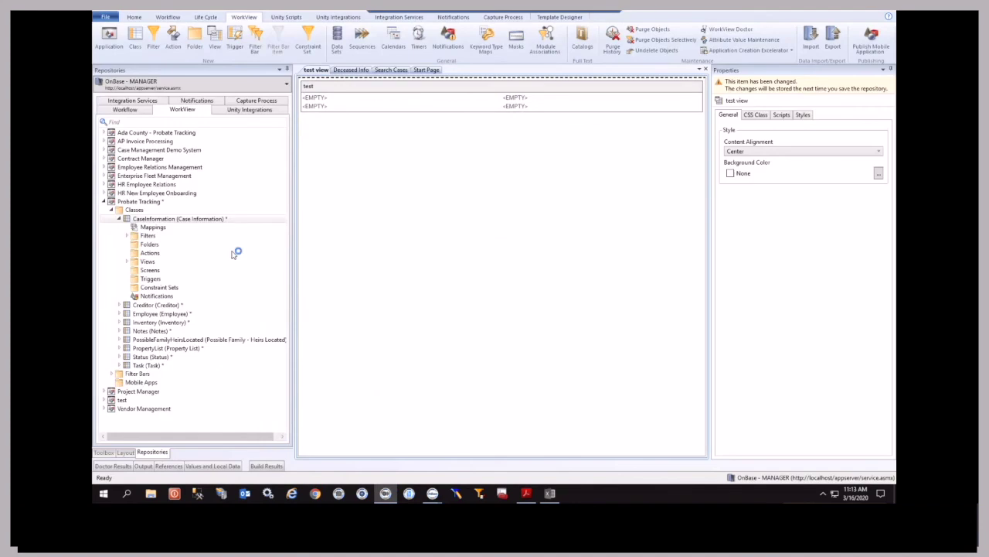
click(155, 227)
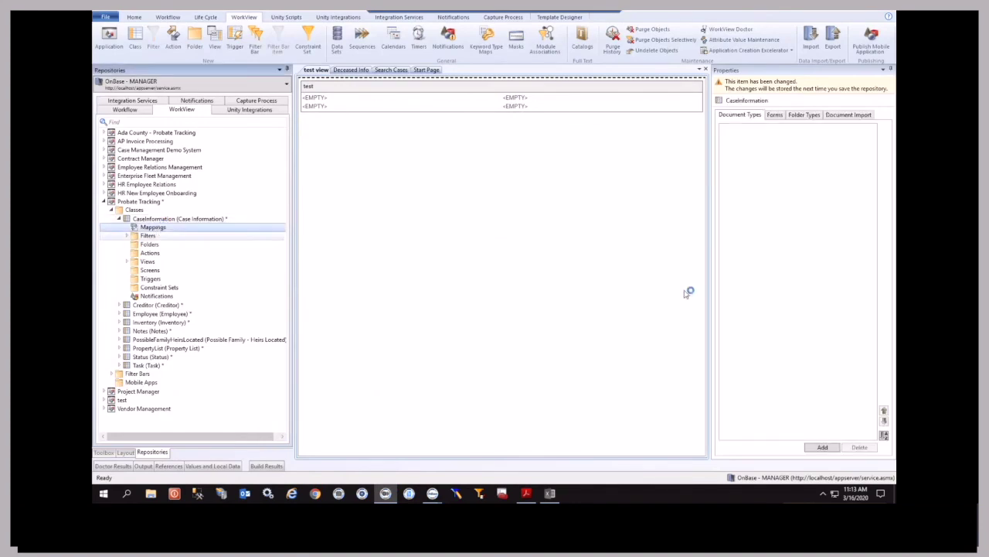
click(852, 116)
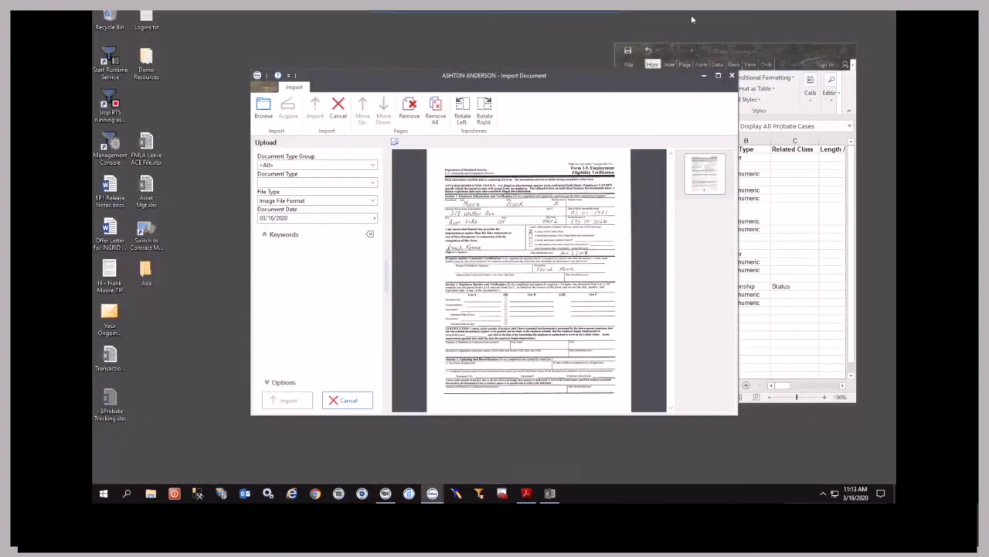
Check the document type choices for the I-9 form, abandon the import and return to the Unity Client.
click(346, 183)
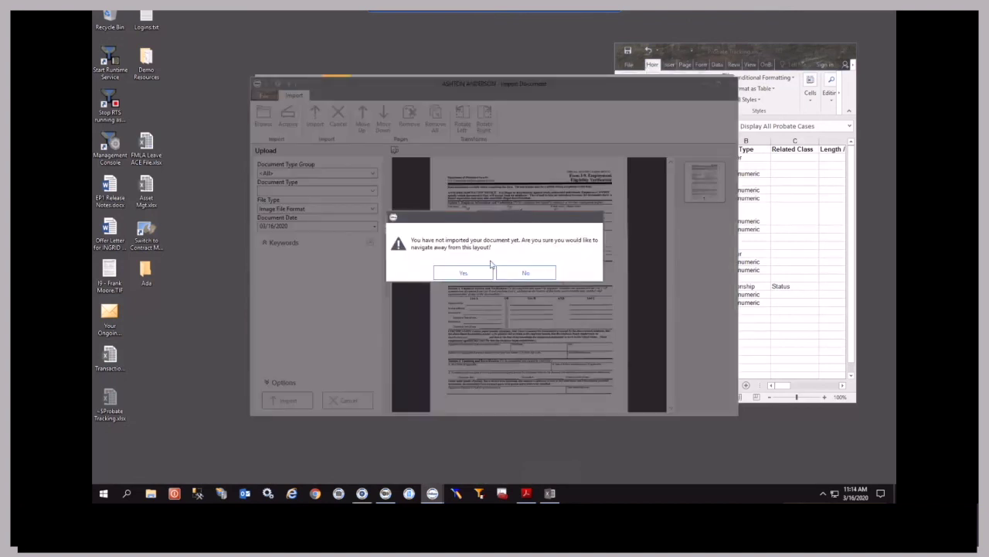
click(499, 269)
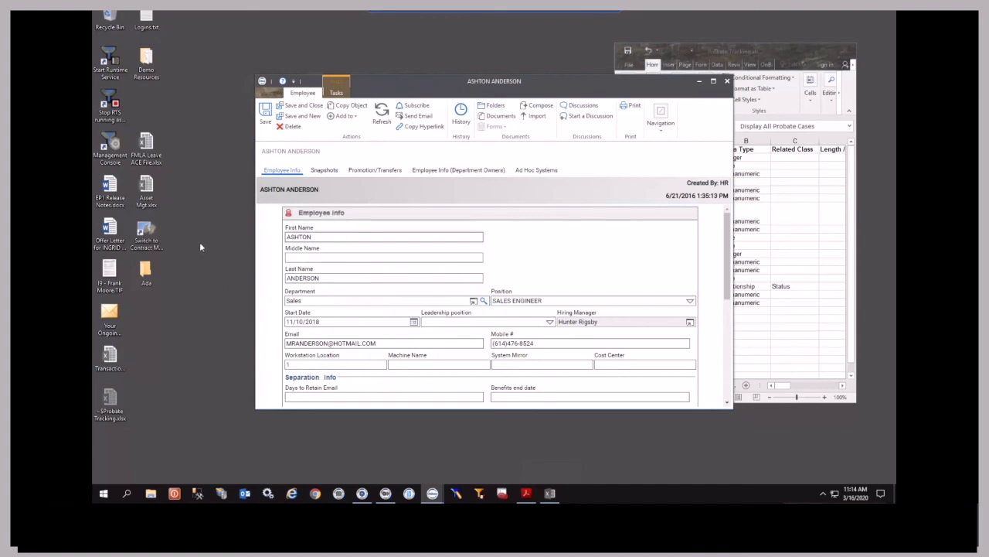
click(432, 493)
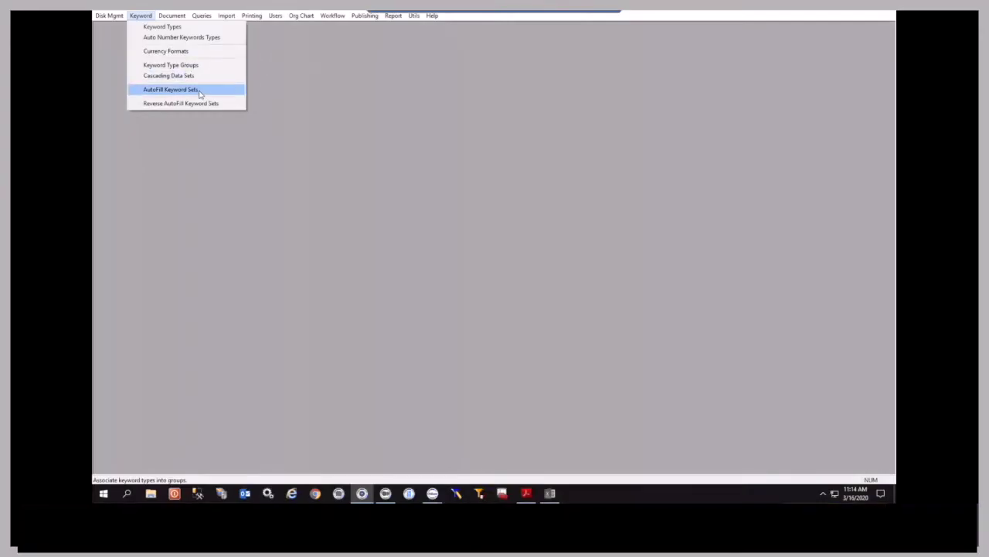
Try to point the external ER | Admin Panel AutoFill keyword set at a WorkView filter from the HR New Employee Onboarding application.
click(199, 92)
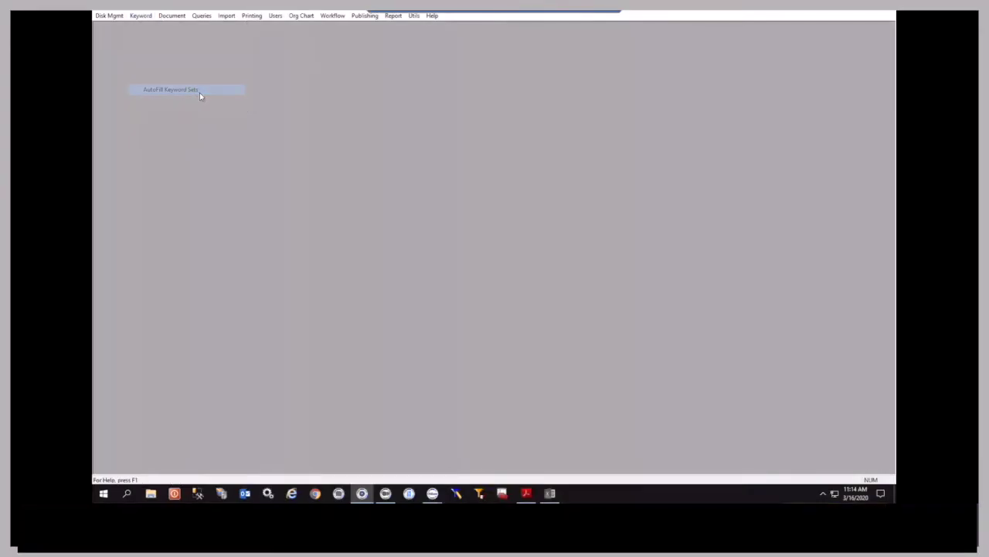
click(196, 111)
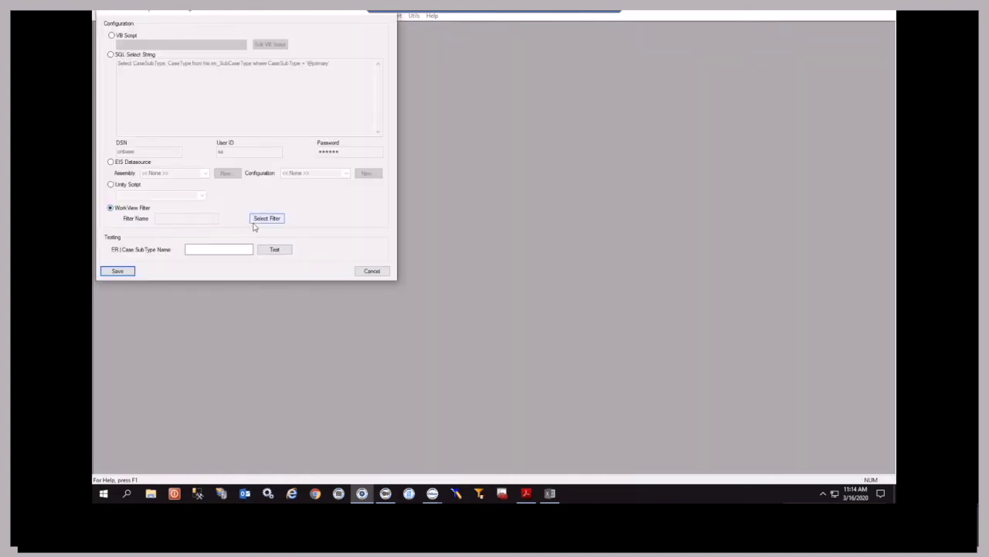
click(259, 218)
click(288, 131)
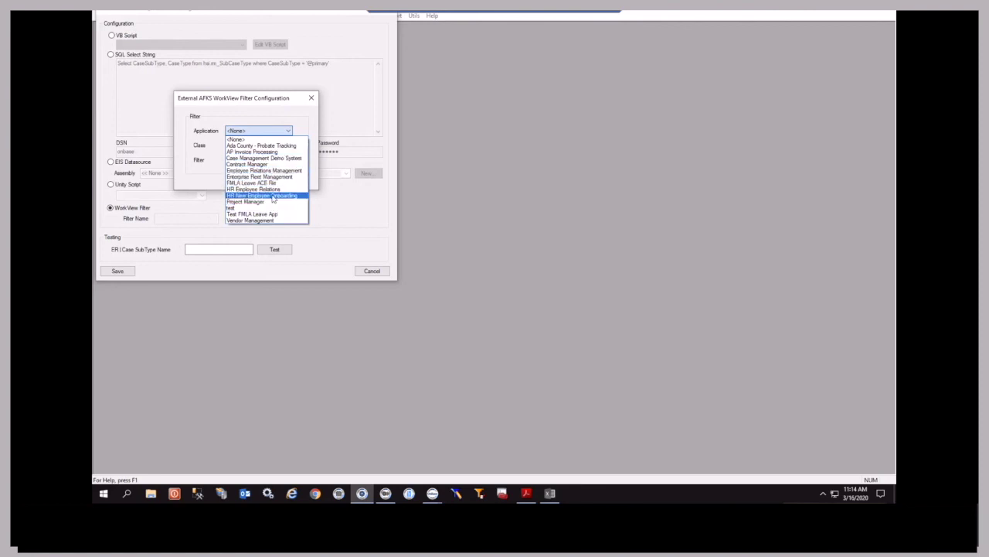
click(267, 195)
click(302, 182)
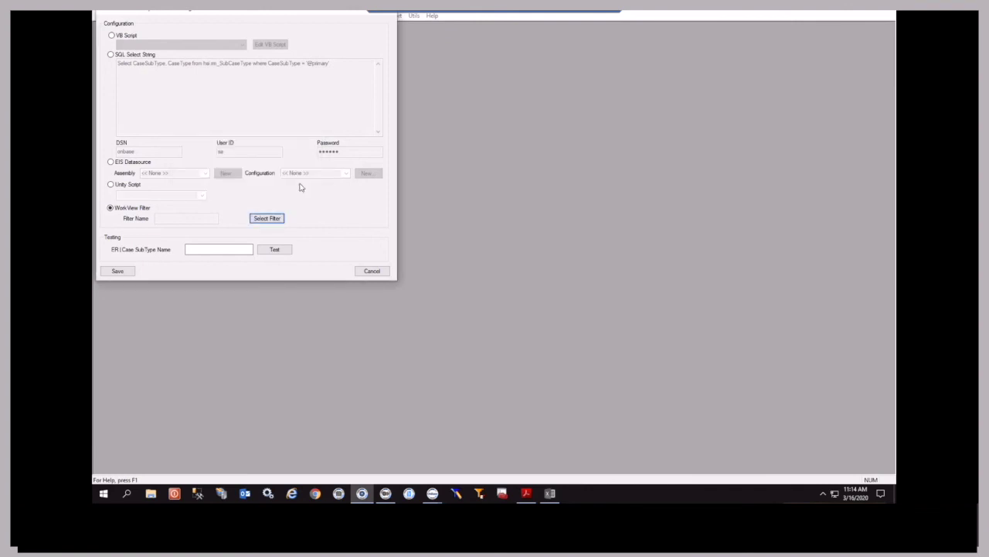
drag(305, 15, 420, 104)
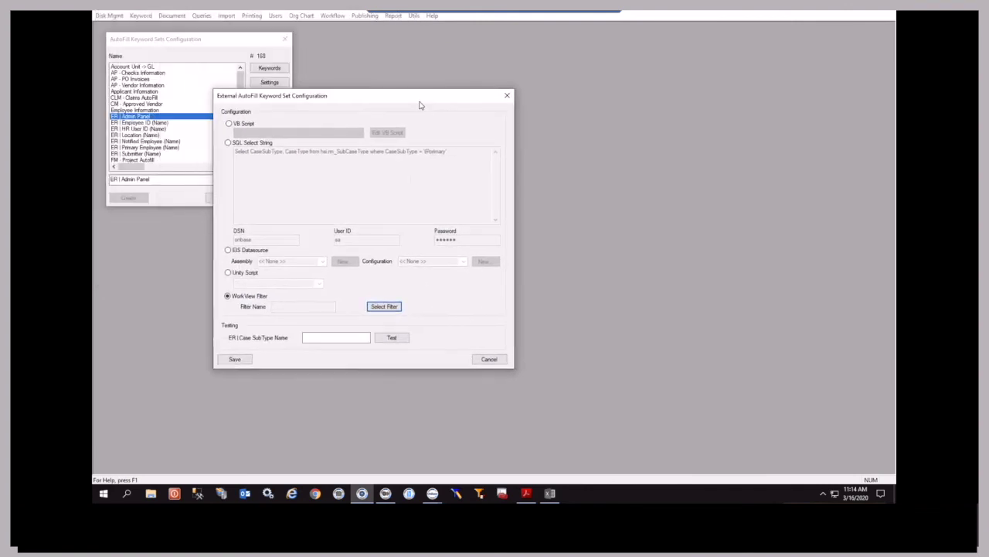
click(506, 96)
click(507, 96)
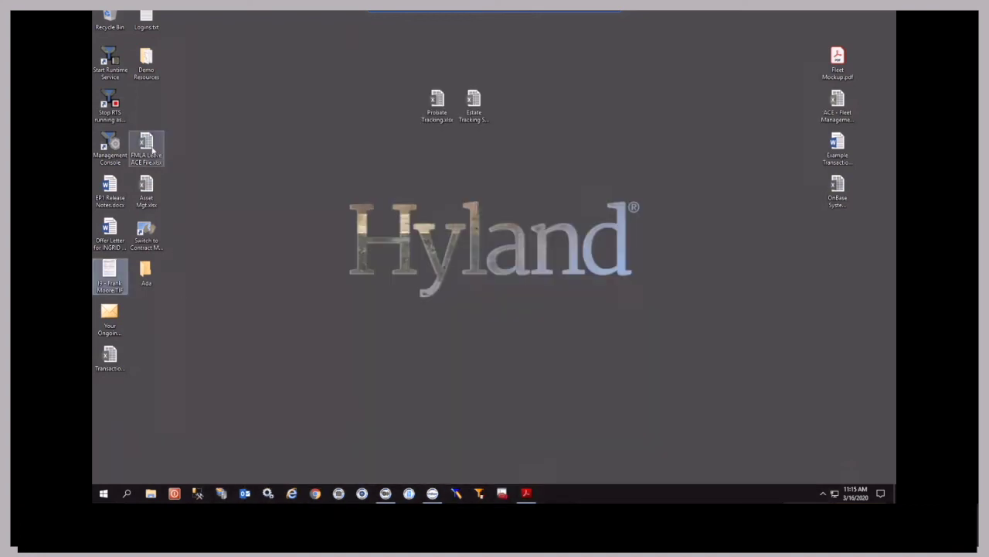
Open the FMLA Leave ACE File.xlsx workbook and enlarge its window to show the columns through Filters and all sheet names.
double_click(147, 147)
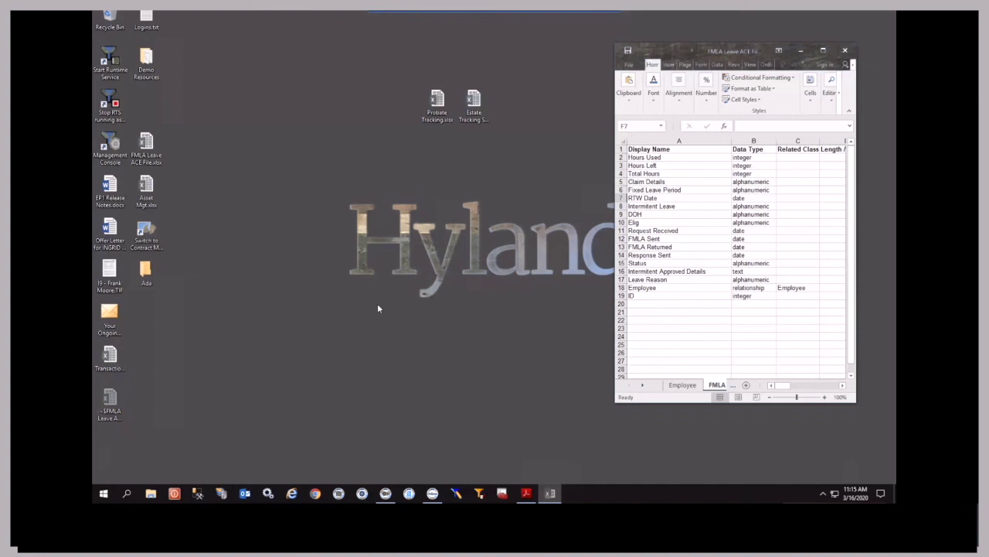
drag(621, 230, 347, 248)
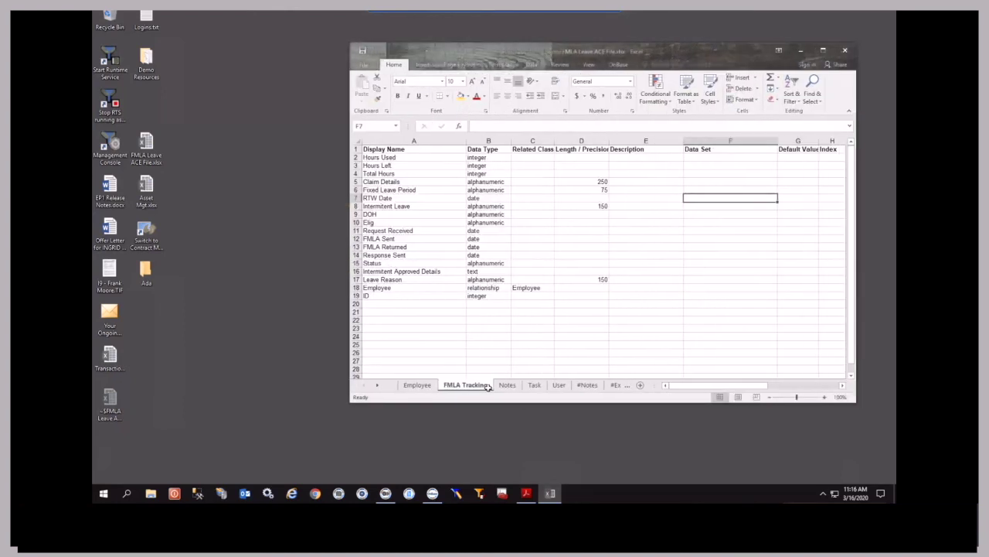
drag(349, 324, 320, 322)
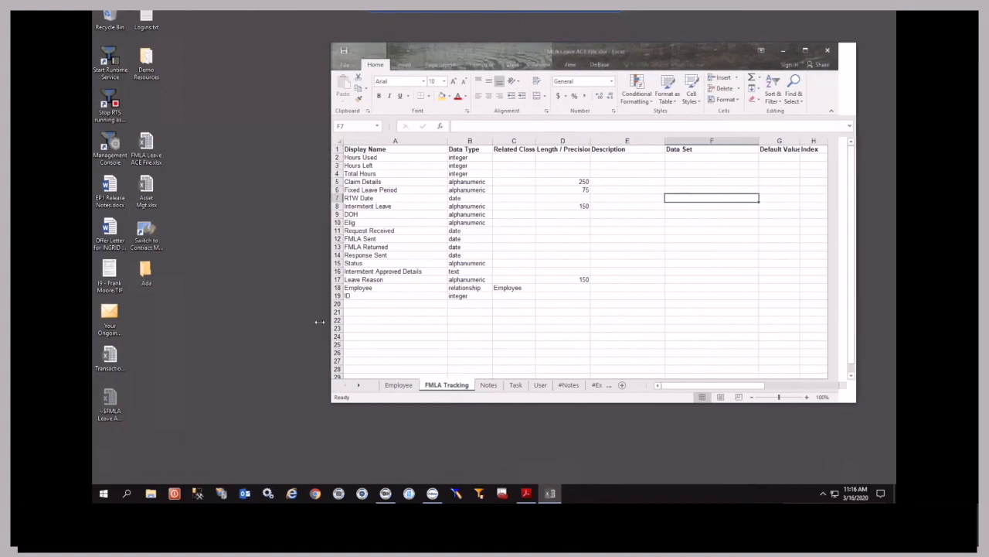
drag(319, 322, 235, 359)
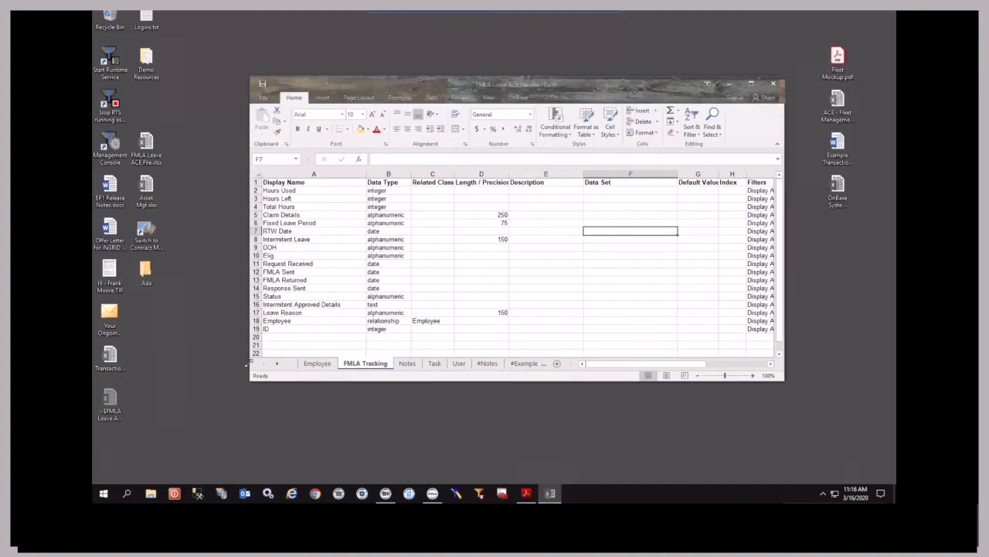
drag(246, 384, 205, 404)
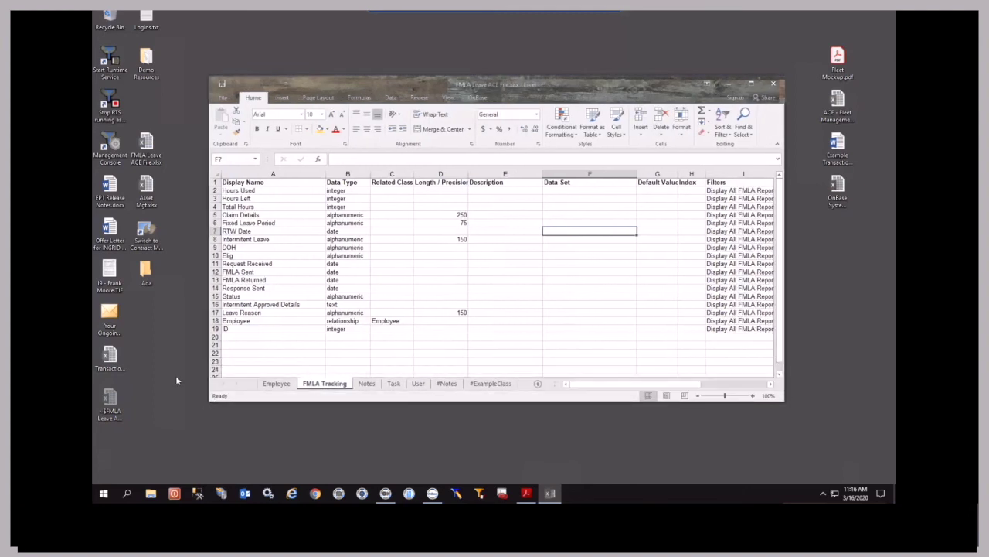
Examine the Employee sheet's attributes and the integer data types of Hours Used, Hours Left and Total Hours on the FMLA Tracking sheet.
click(276, 384)
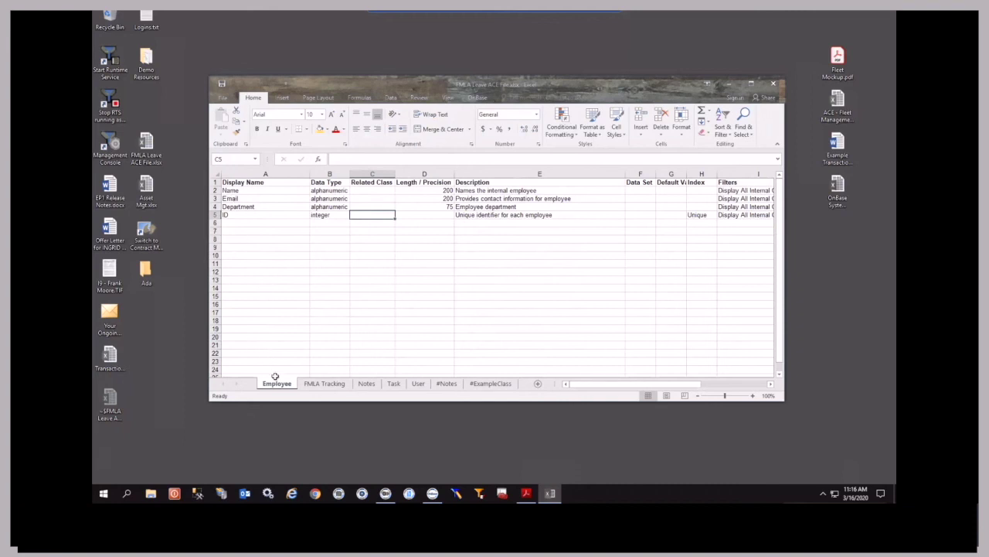
click(327, 384)
click(343, 190)
click(346, 206)
click(346, 199)
click(346, 191)
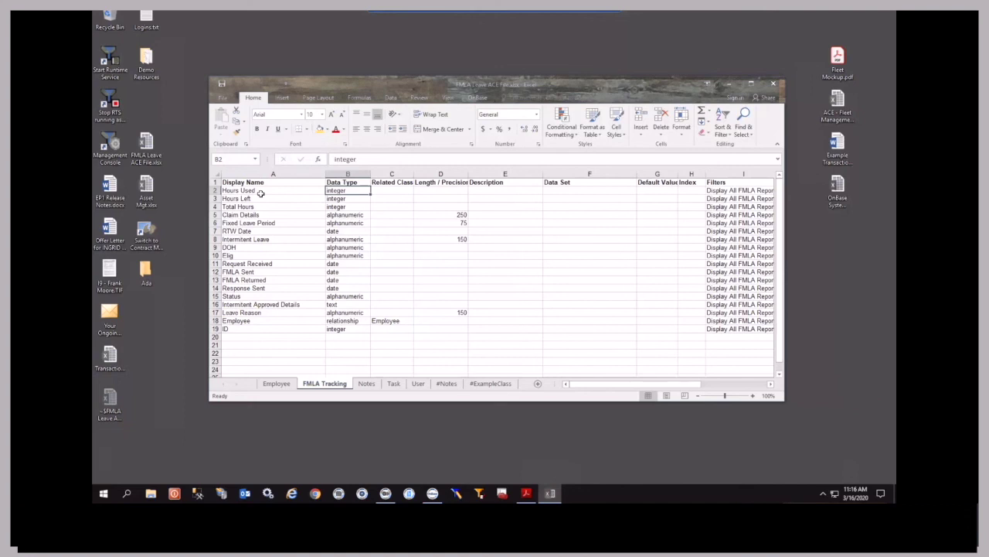
key(Down)
key(Down)
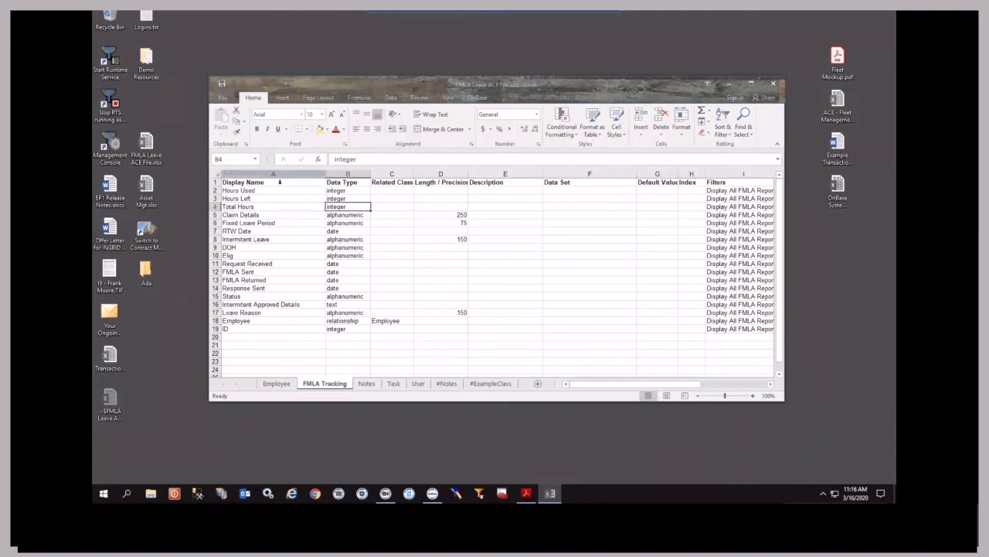
Examine the Notes and Task sheets, and compare the Employee sheet with the Employee relationship row on the FMLA Tracking sheet.
click(366, 383)
click(393, 383)
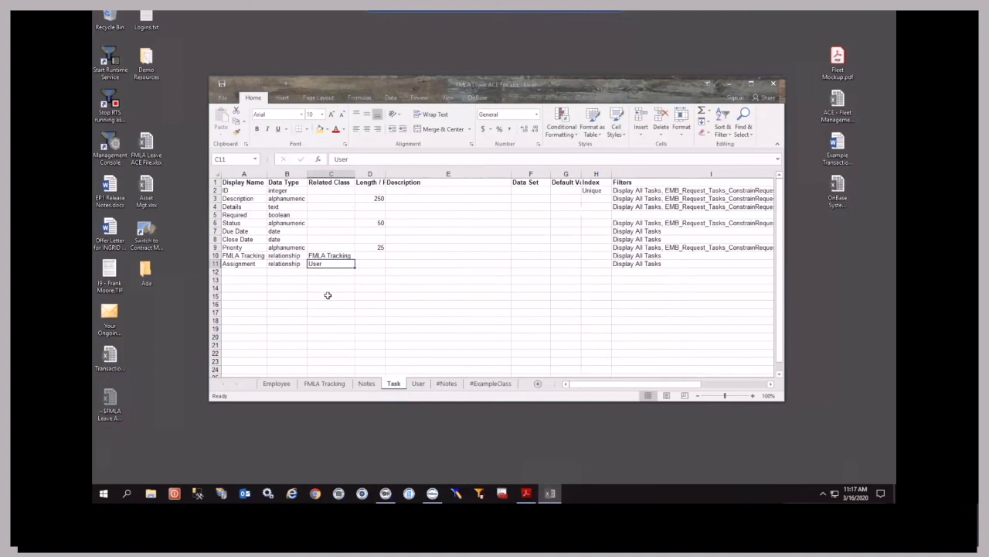
click(622, 320)
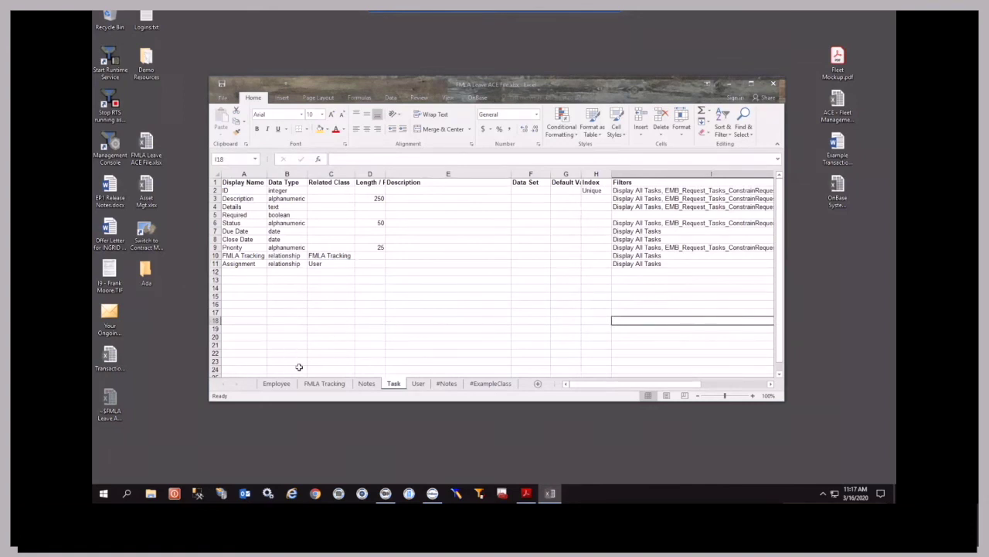
click(279, 385)
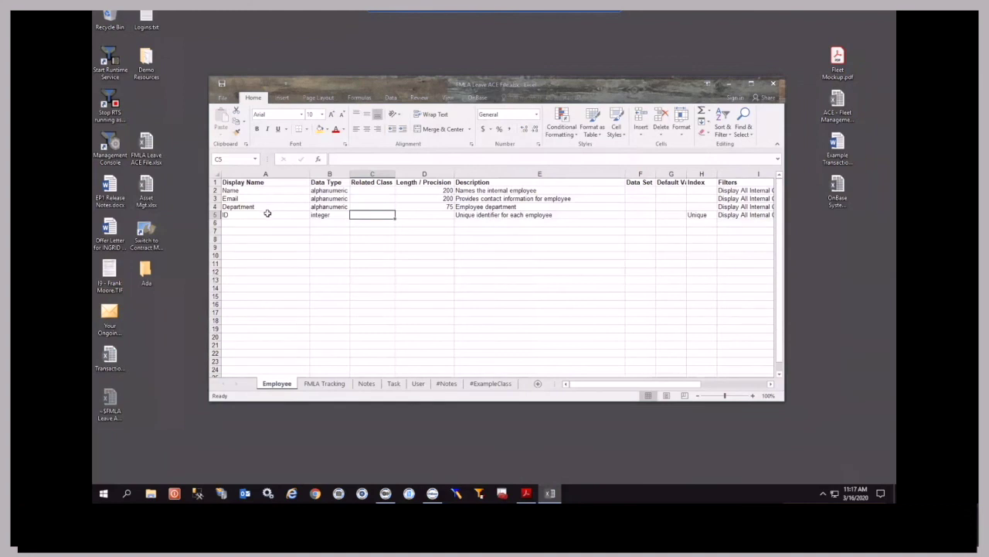
click(329, 384)
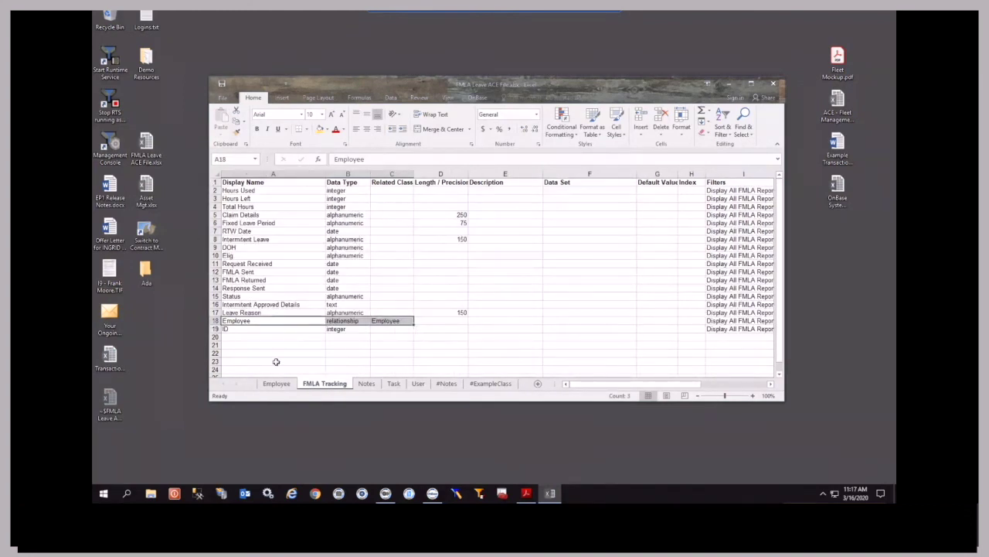
Bring the Unity Client to full screen, put it away again and switch to OnBase Studio.
click(432, 493)
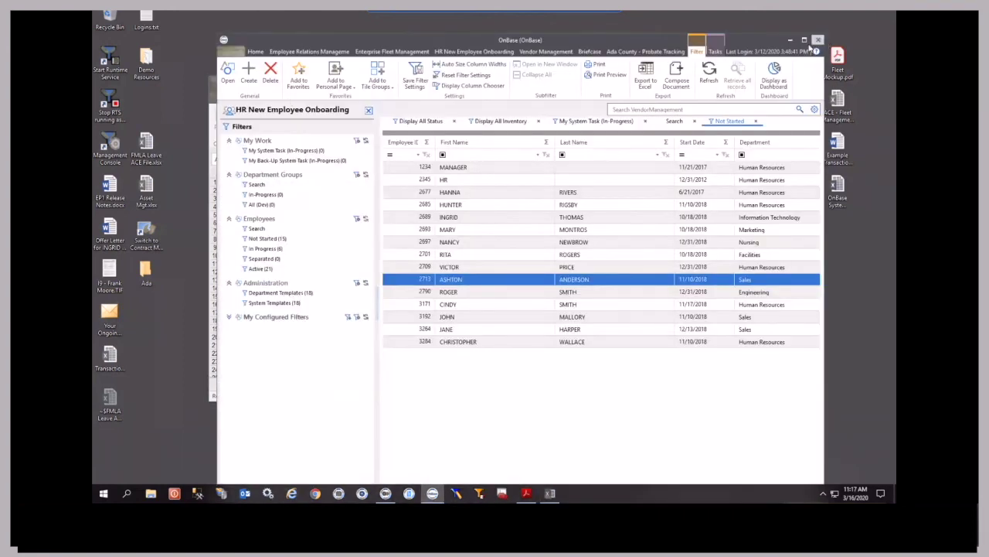
click(804, 40)
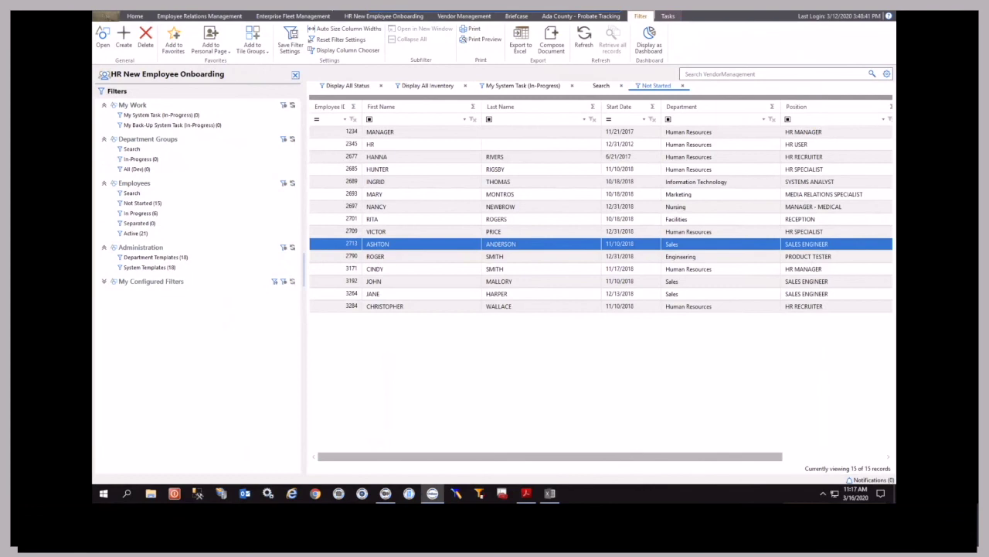
click(832, 17)
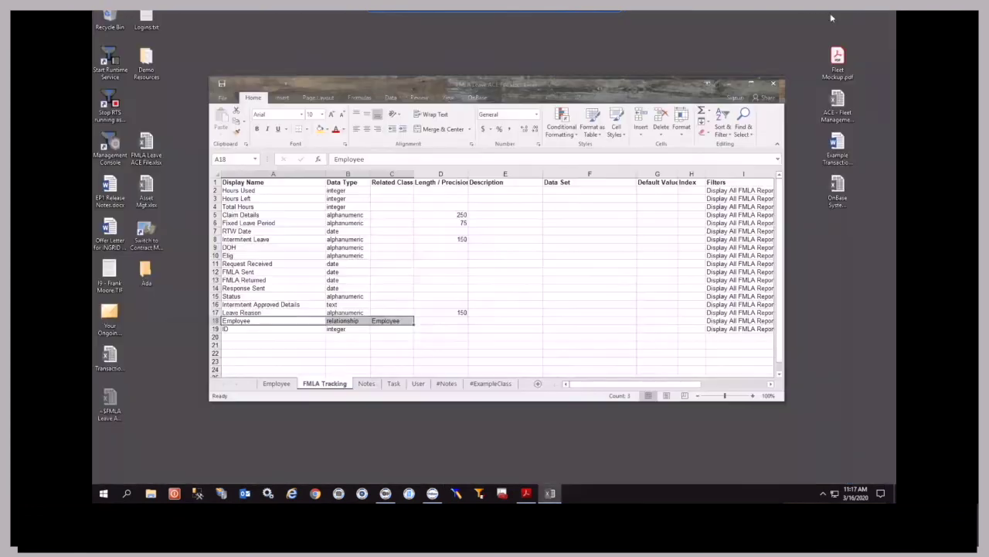
click(388, 494)
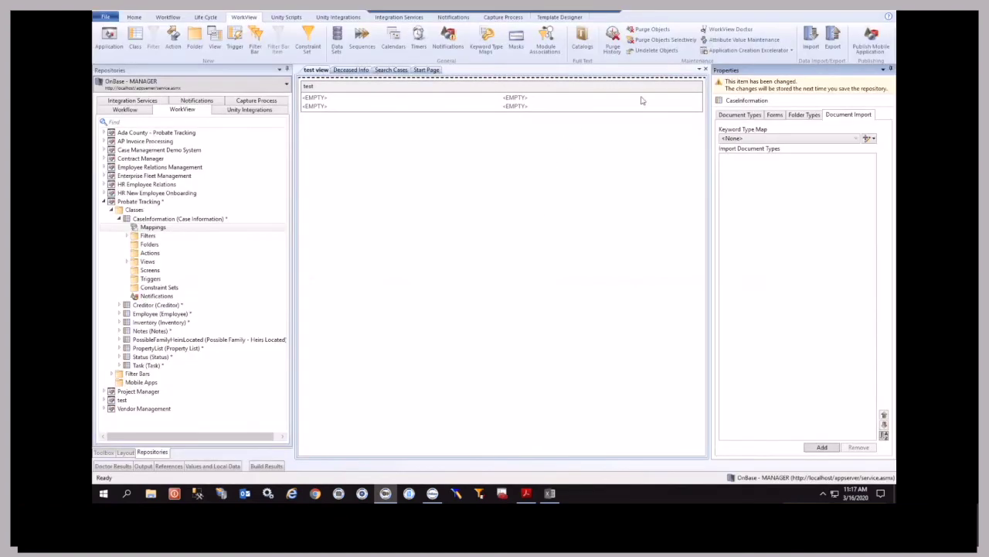
Start the Application Creation Excelerator with FMLA Leave ACE File.xlsx as the import file, keeping the application name FMLA Leave ACE File.
click(402, 106)
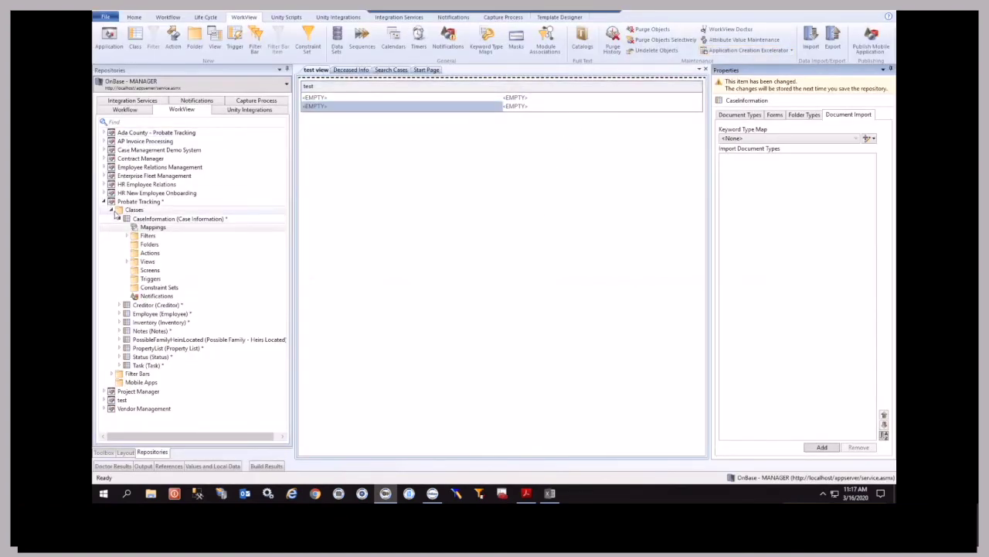
click(105, 202)
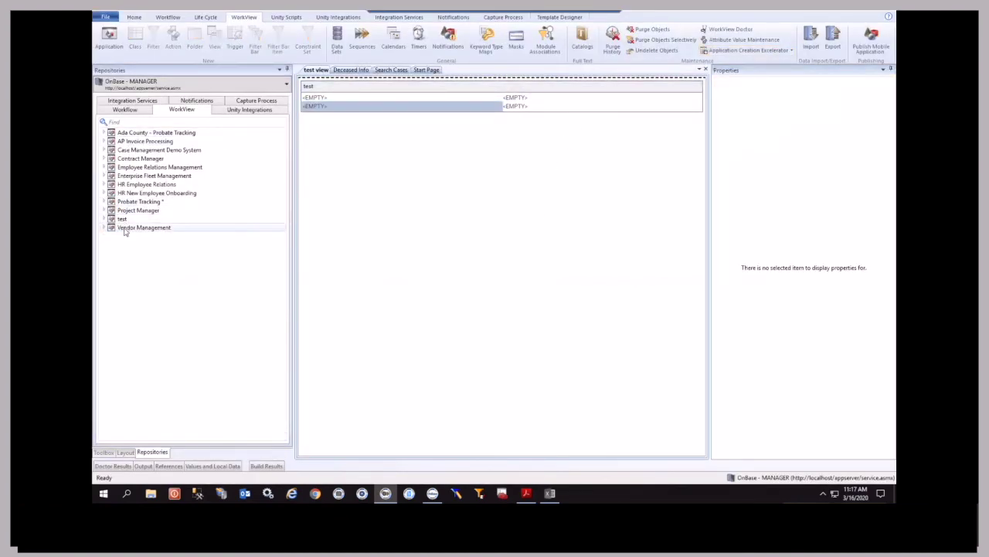
click(750, 50)
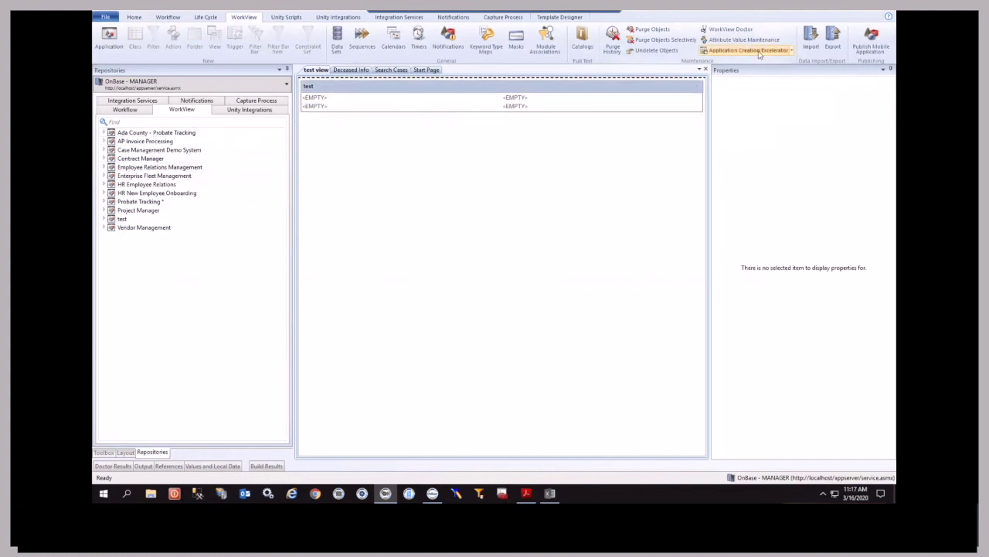
click(606, 208)
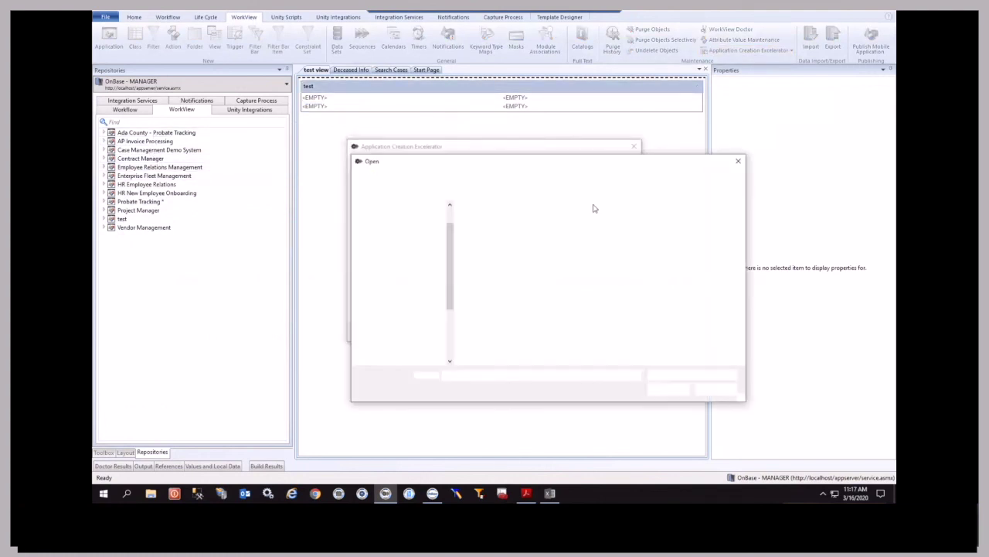
double_click(533, 270)
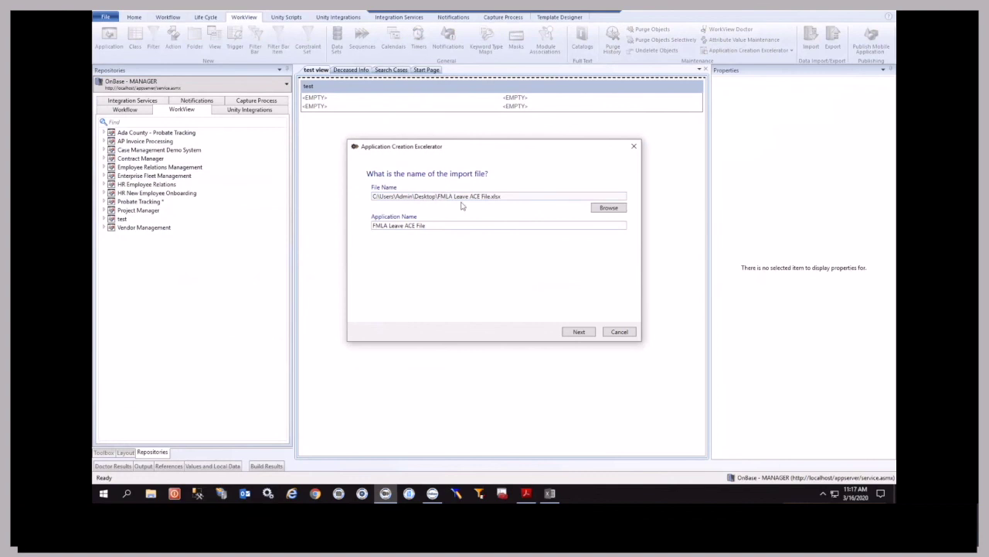
click(584, 332)
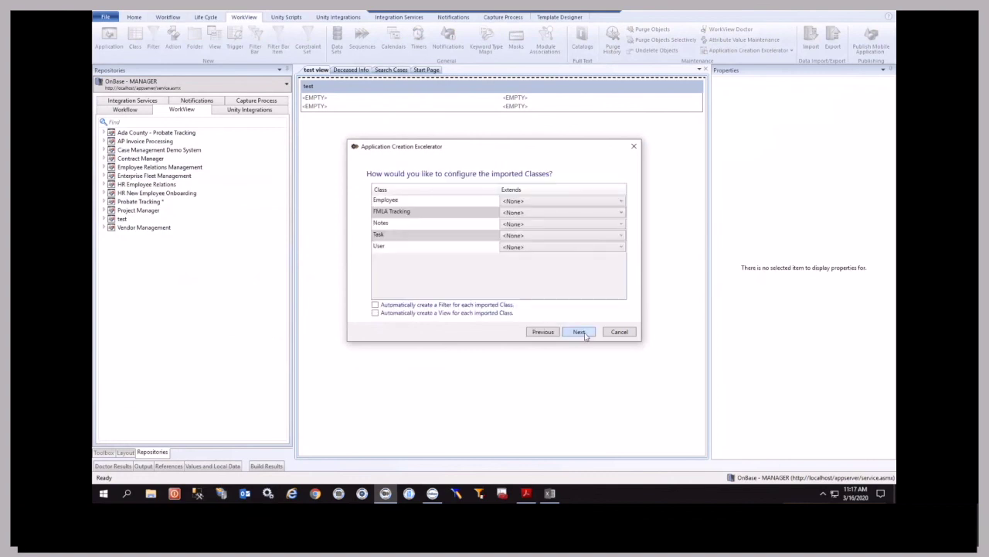
Accept the imported classes without extensions, grant the ADMIN CONFIG user group access to all created items and complete the import.
click(585, 332)
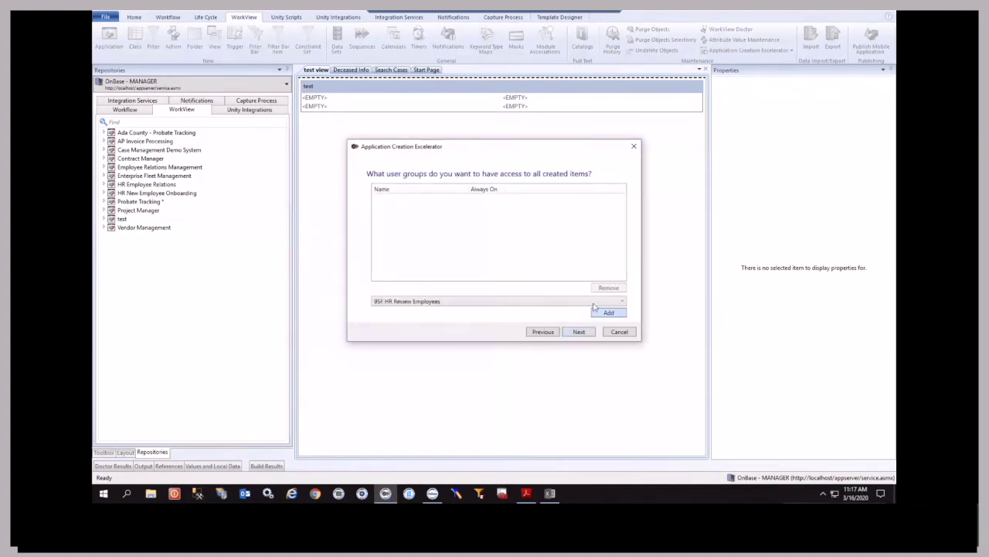
click(576, 301)
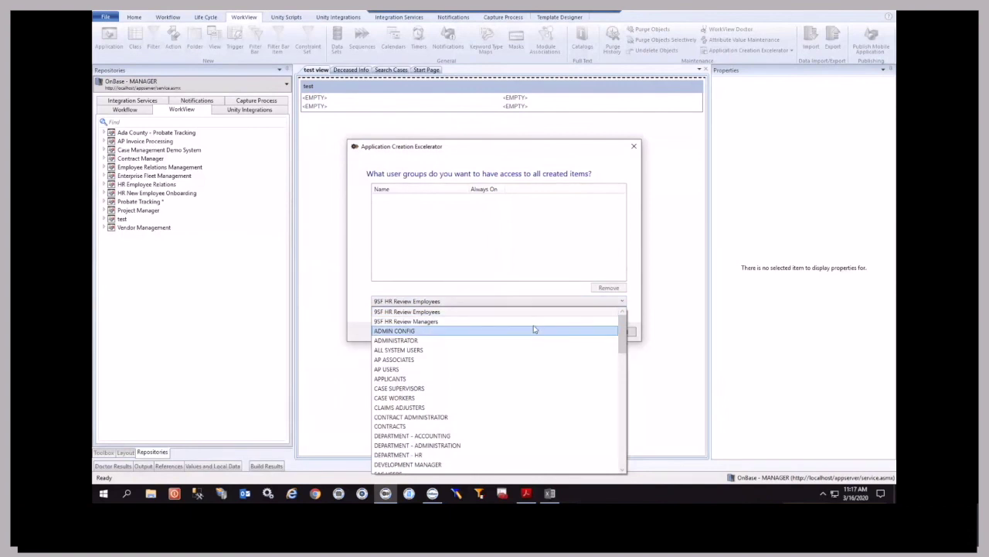
click(533, 326)
click(617, 316)
click(587, 329)
click(581, 332)
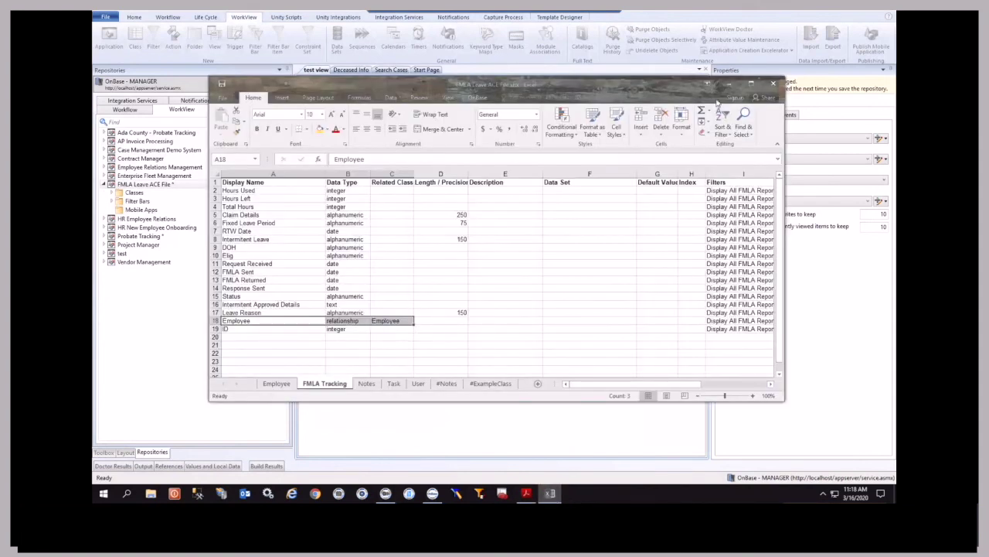
Review the workbook's FMLA Tracking sheet through the Sections column, then list the classes of the FMLA Leave ACE File application in OnBase Studio.
click(751, 83)
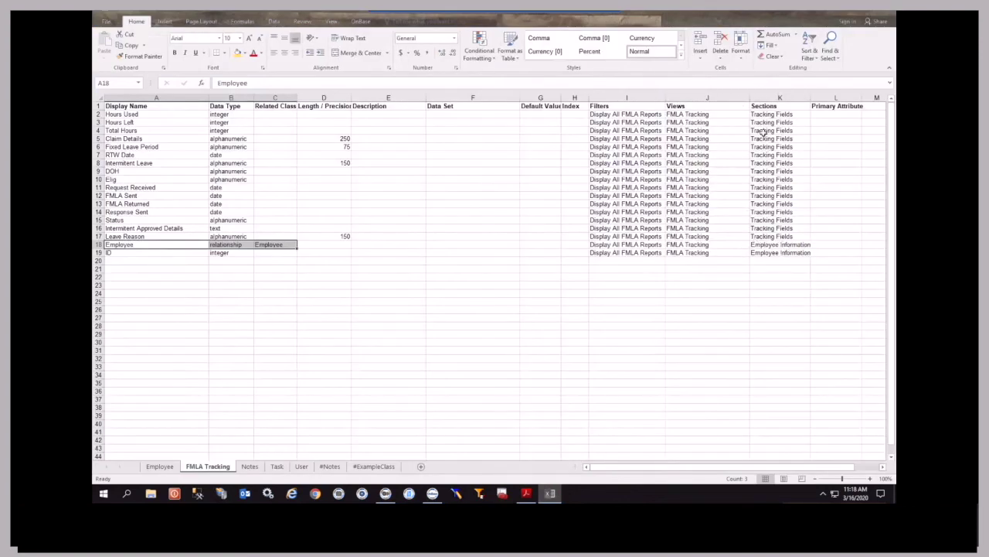
click(846, 12)
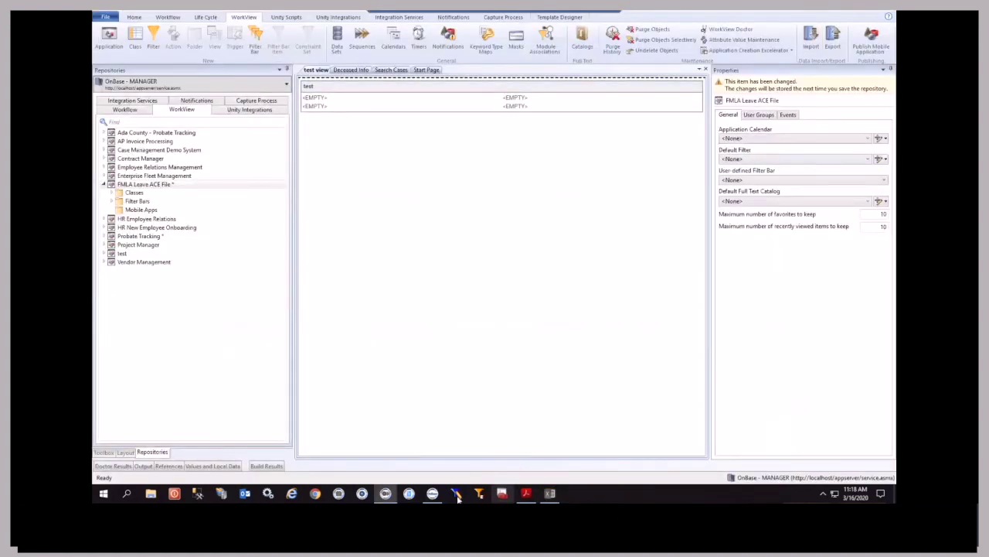
click(112, 196)
click(111, 193)
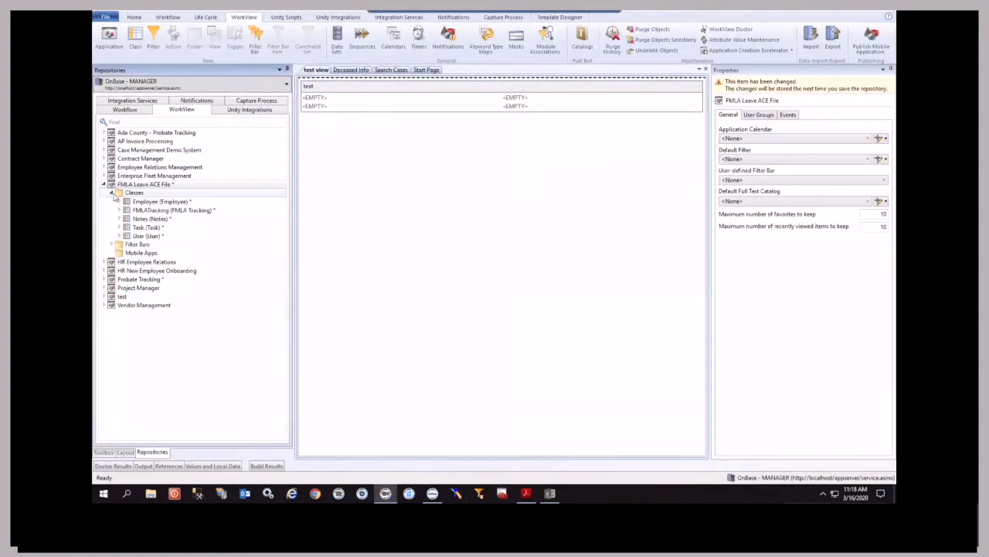
Open the FMLA Tracking view of the FMLATracking class for editing.
click(119, 211)
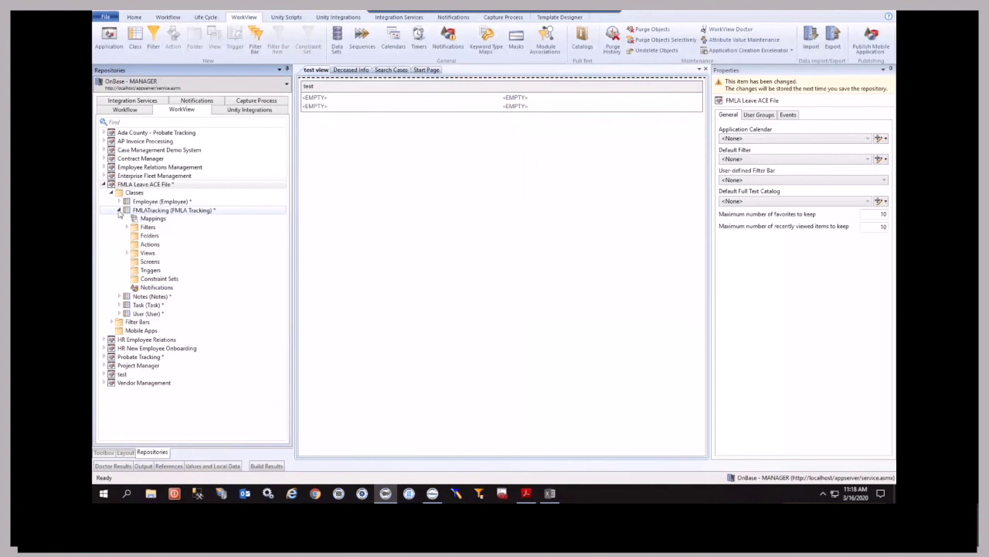
click(127, 253)
double_click(197, 261)
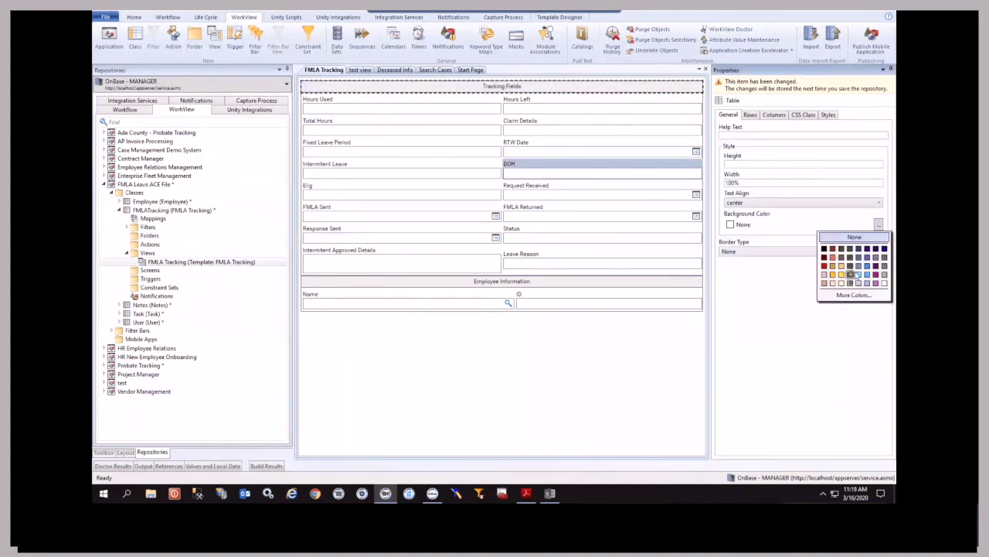
Set the Tracking Fields header's background to light blue #00FFFF and the background of the fields table beneath it to pale yellow #FFFACD.
click(854, 279)
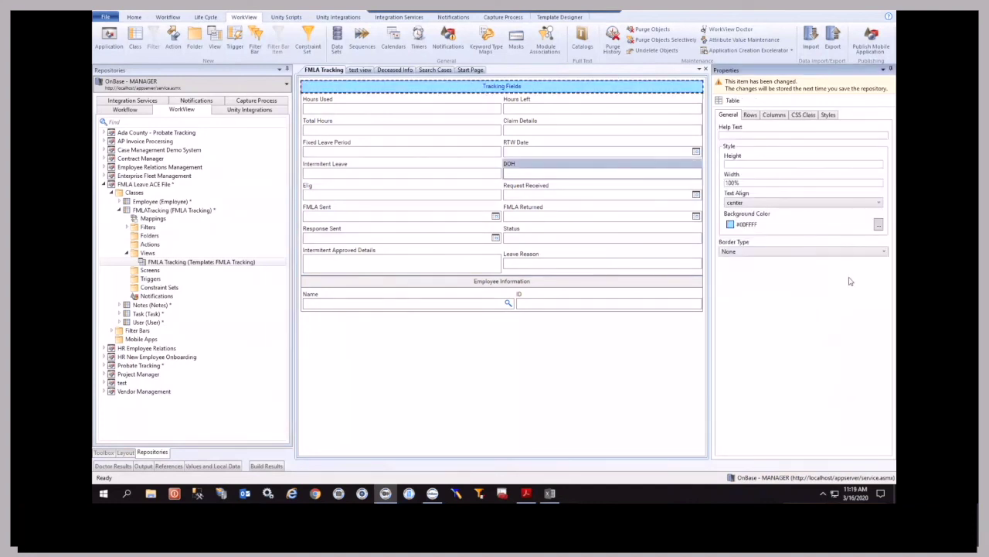
click(569, 99)
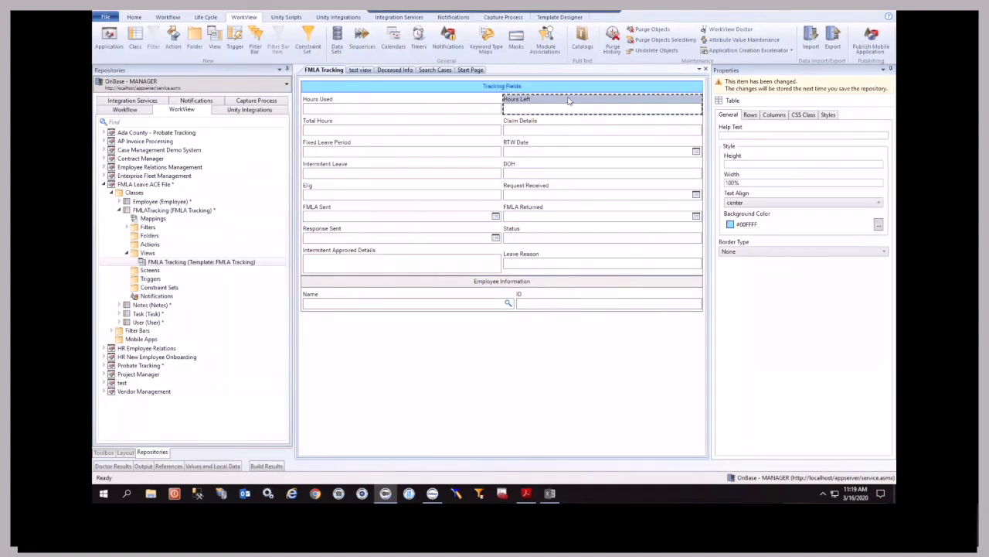
click(878, 225)
click(841, 274)
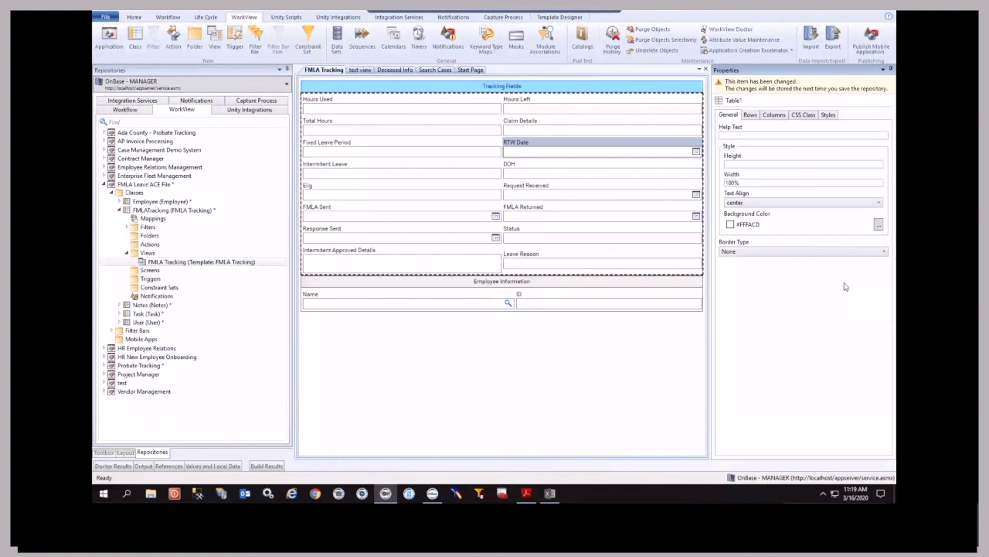
click(470, 342)
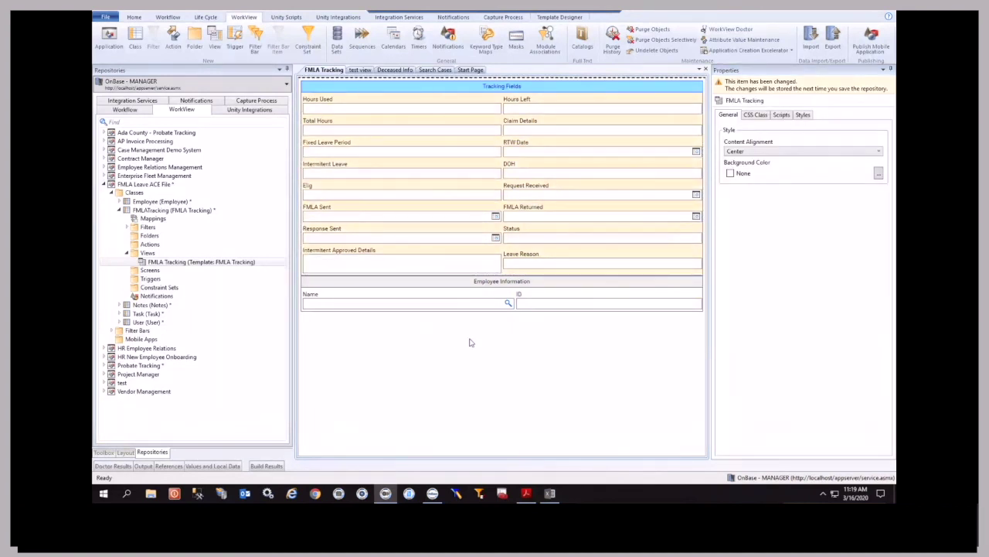